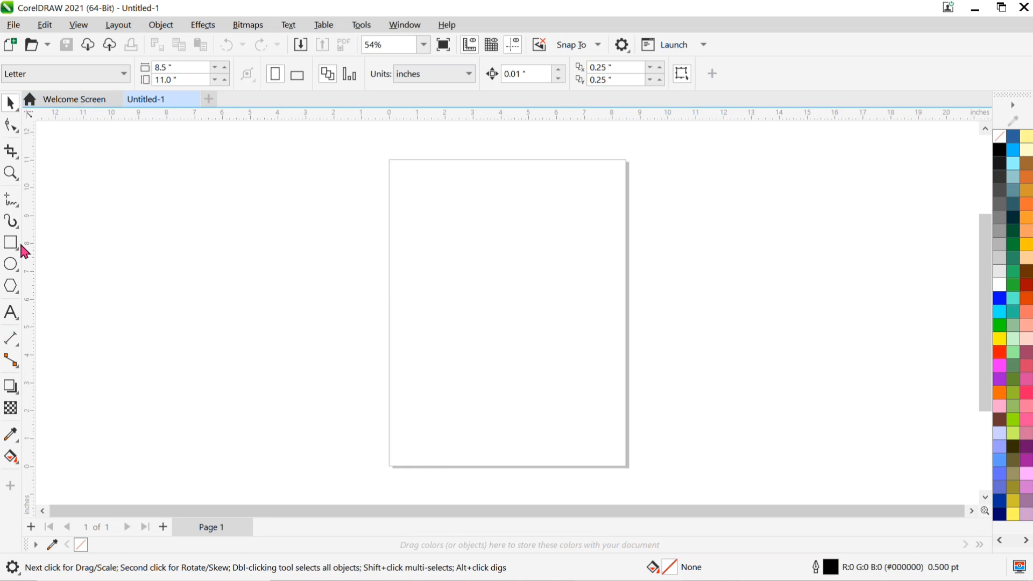
left_click(18, 110)
left_click(18, 131)
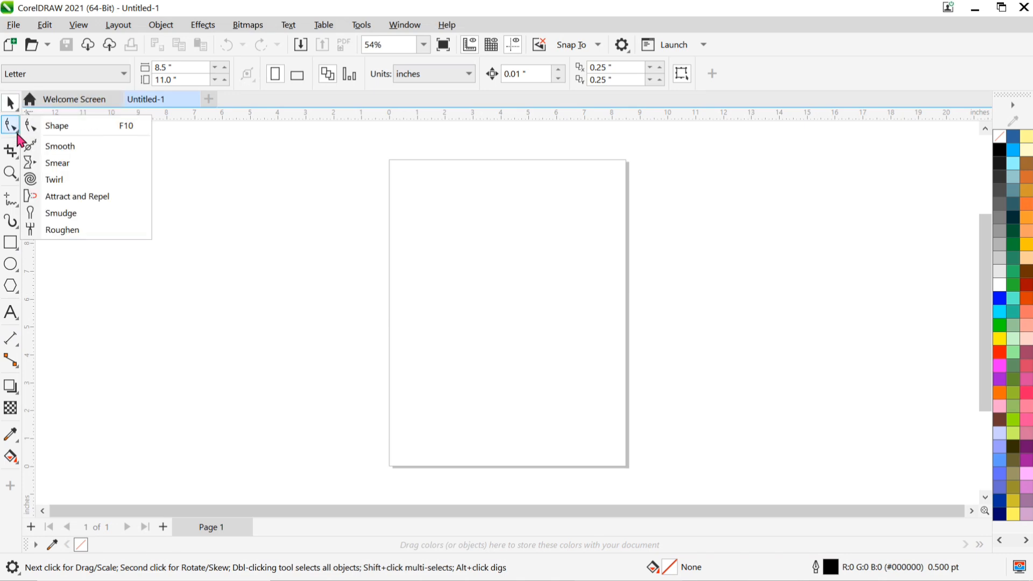
left_click(17, 156)
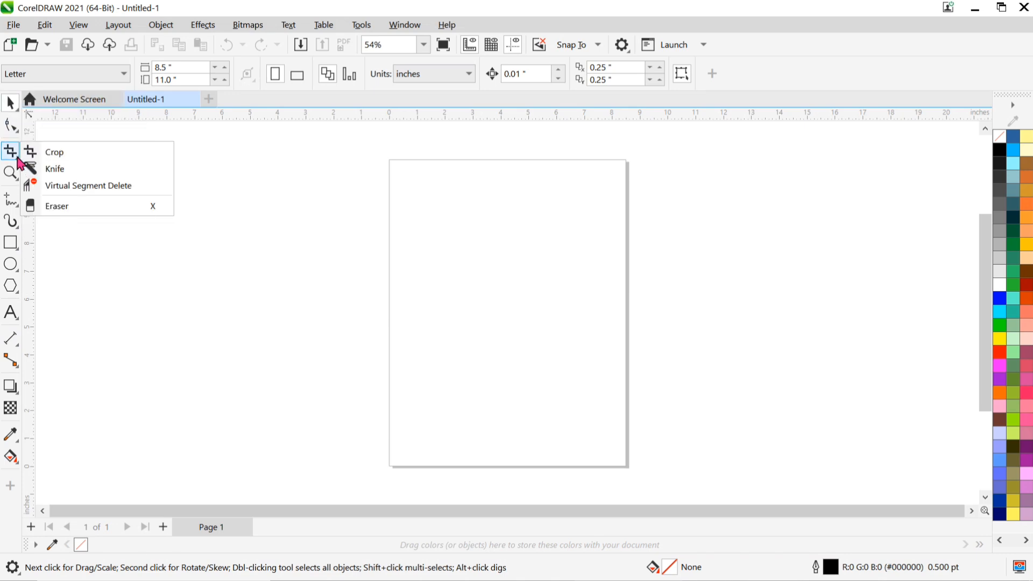
left_click(225, 186)
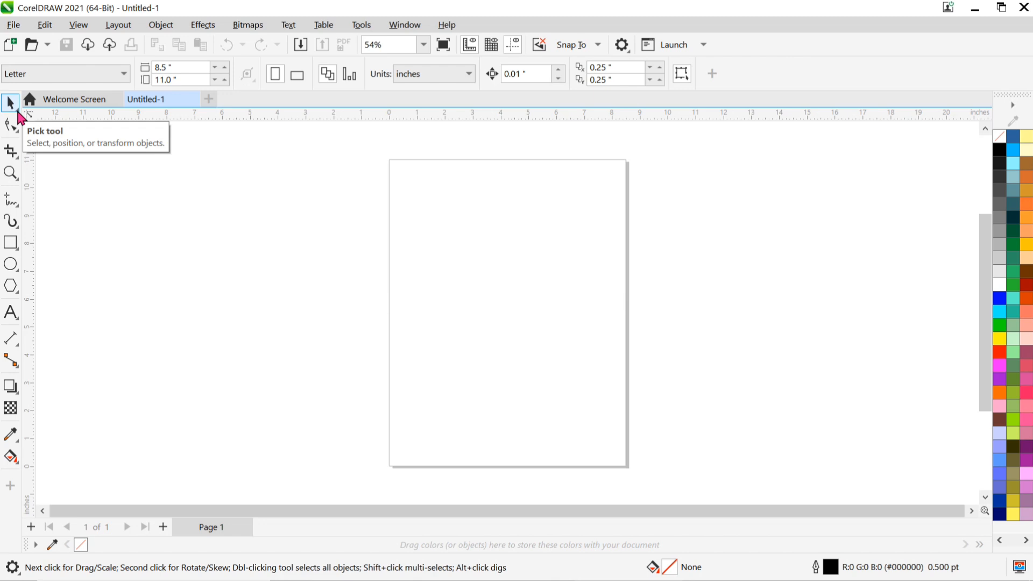
left_click(19, 113)
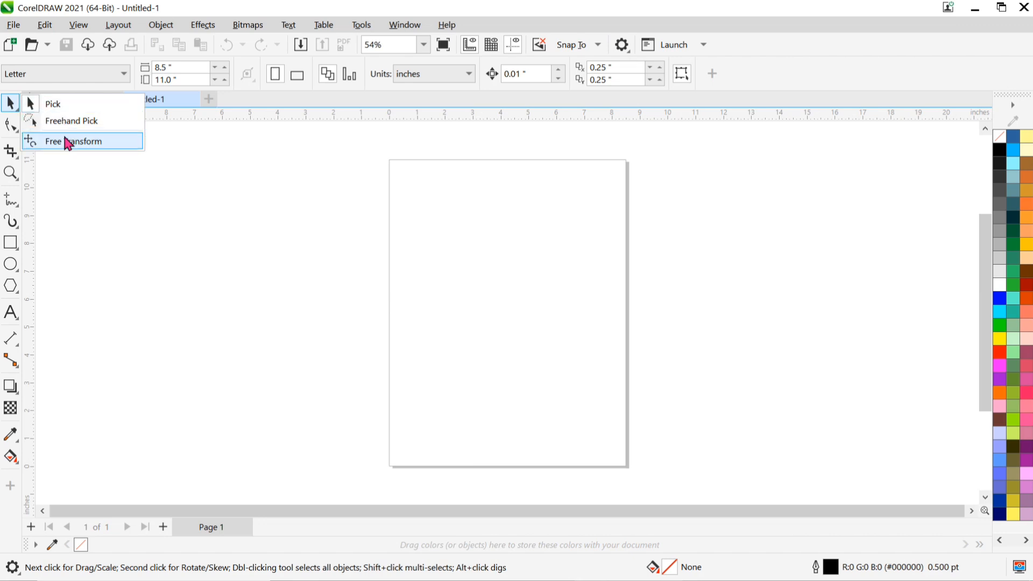
Draw a rectangle about 6.8 × 6.2 in beside the page and move it so it overlaps the page's left edge.
left_click(19, 250)
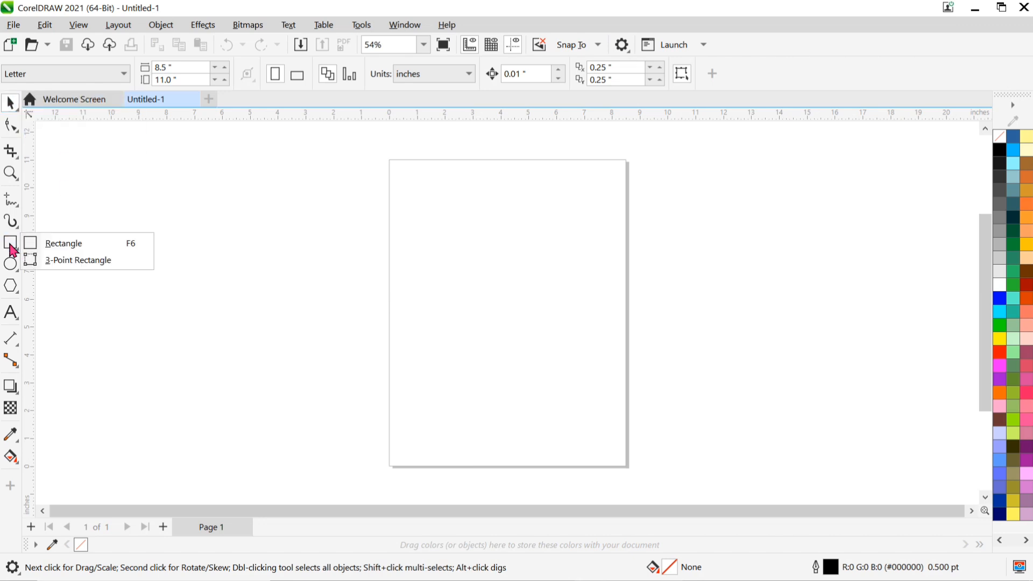
left_click(63, 244)
left_click_drag(190, 197, 381, 369)
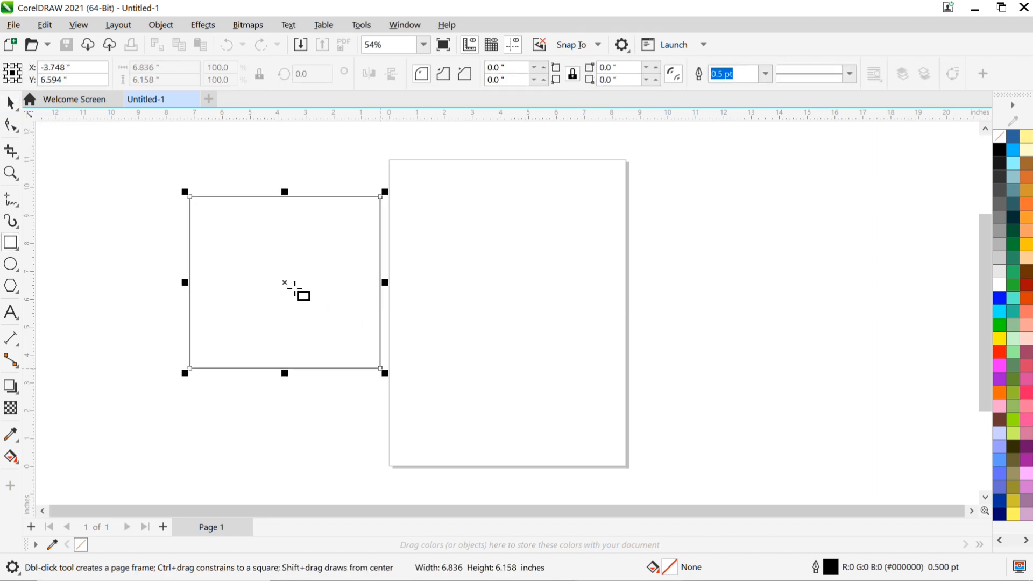
left_click_drag(282, 282, 463, 278)
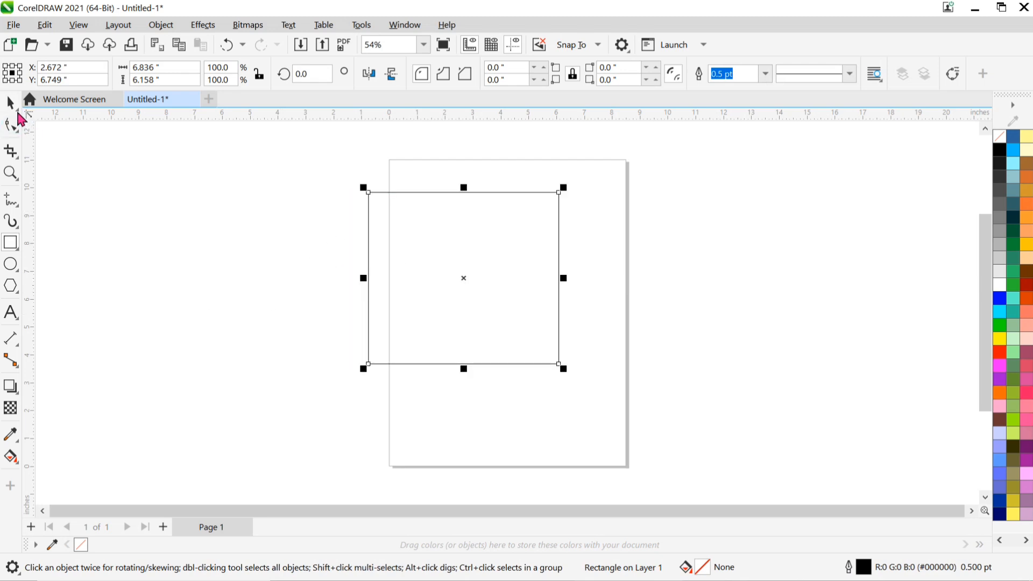
Select the rectangle with the Pick tool, once directly and once with a marquee around it, clearing the selection each time.
left_click(146, 208)
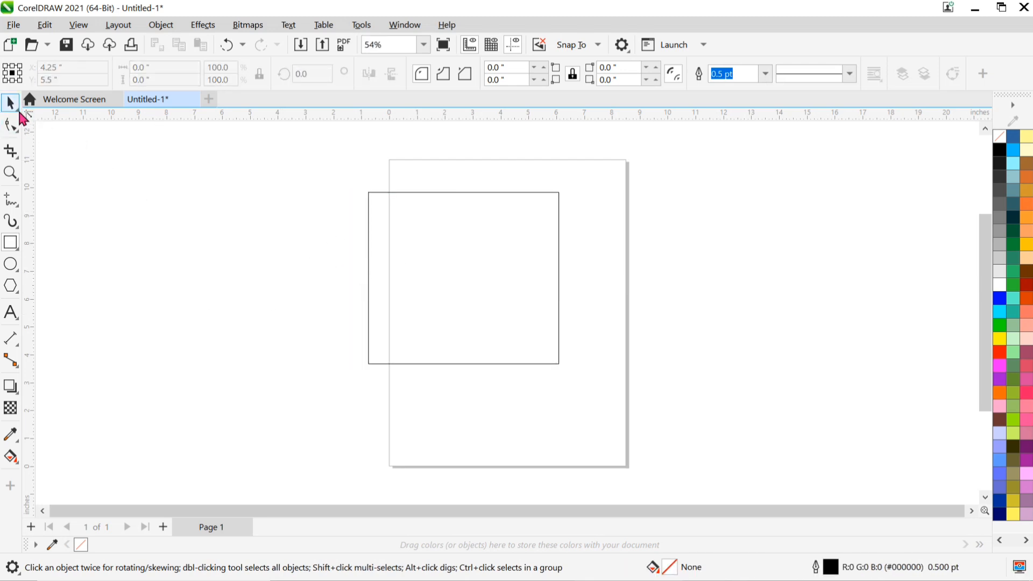
left_click(20, 113)
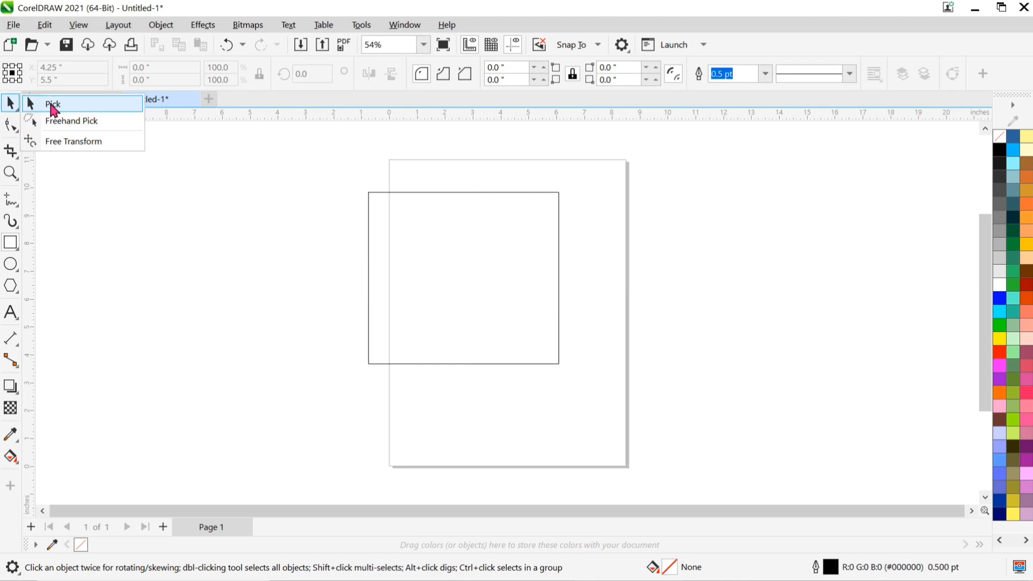
left_click(51, 106)
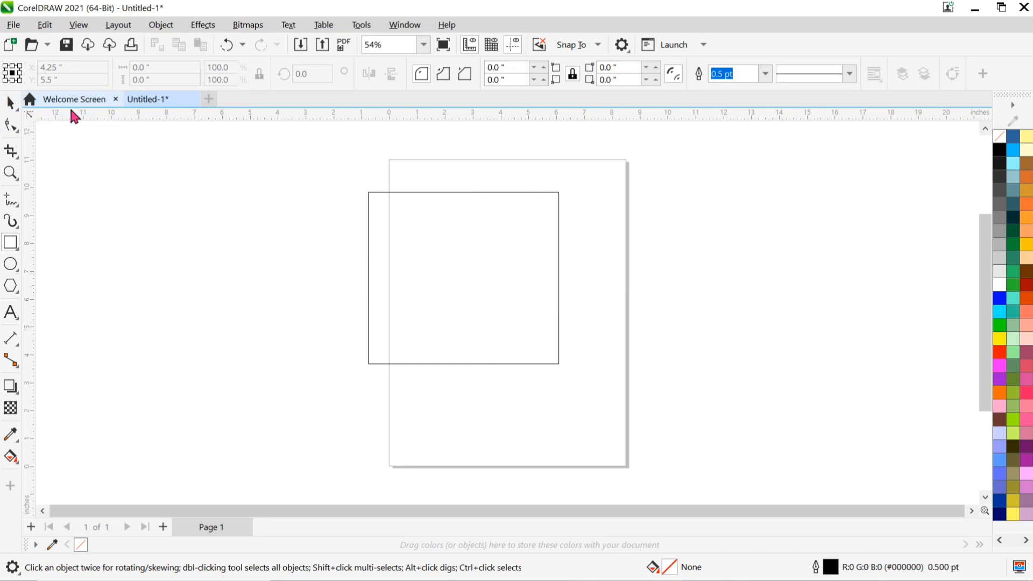
left_click(408, 252)
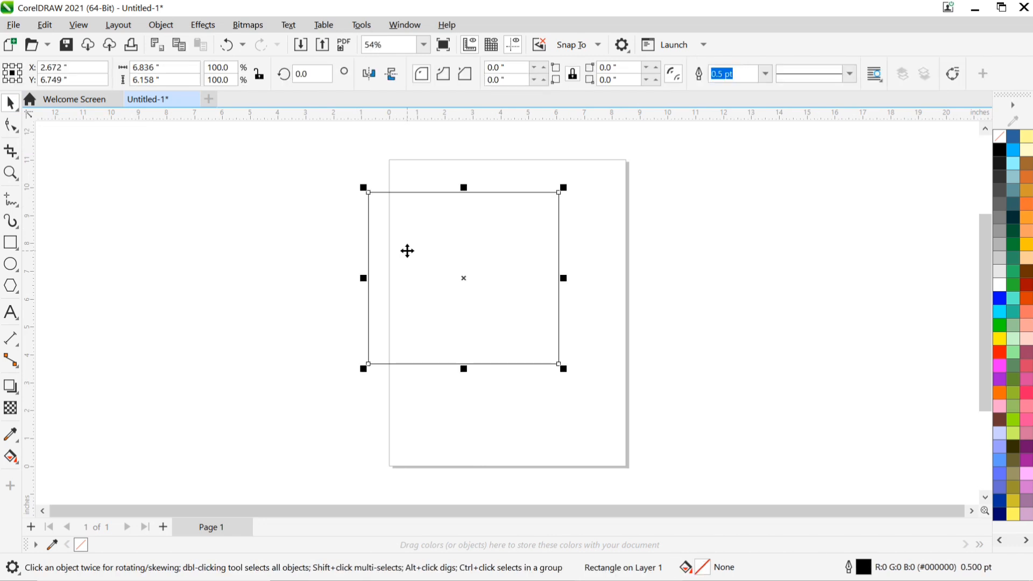
left_click(317, 242)
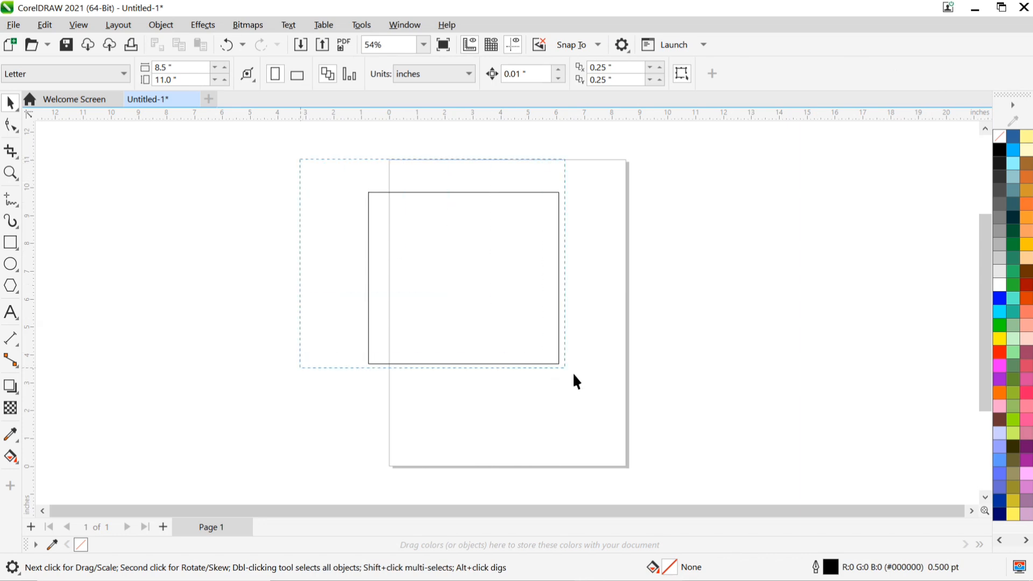
left_click_drag(630, 413, 626, 411)
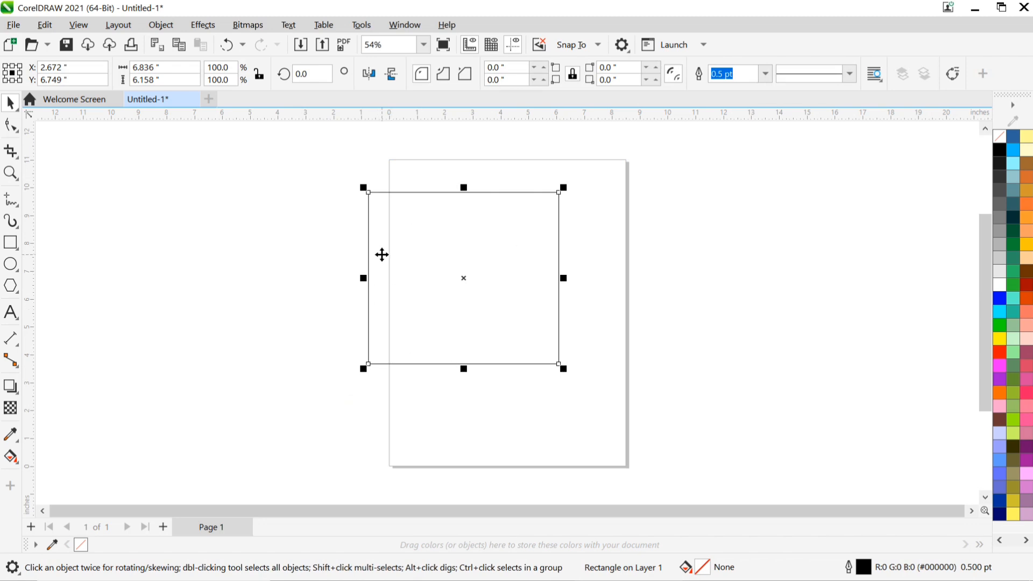
left_click(240, 232)
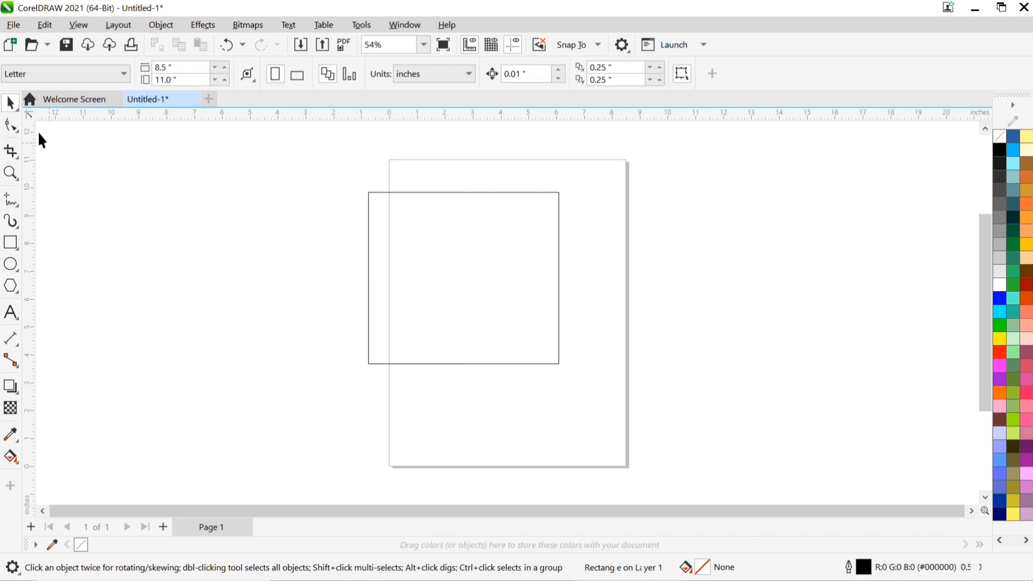
Draw a second rectangle about 5.2 × 4.1 in across the first one's left edge, and a quarter pie about 1.6 in wide inside the first.
left_click(15, 109)
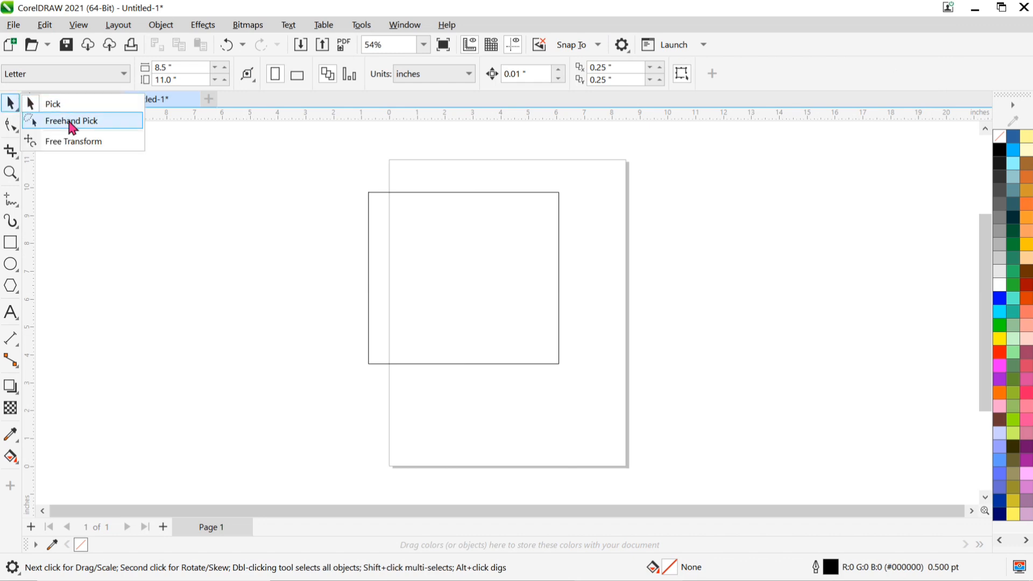
left_click(57, 201)
left_click(17, 204)
left_click(18, 246)
left_click(21, 245)
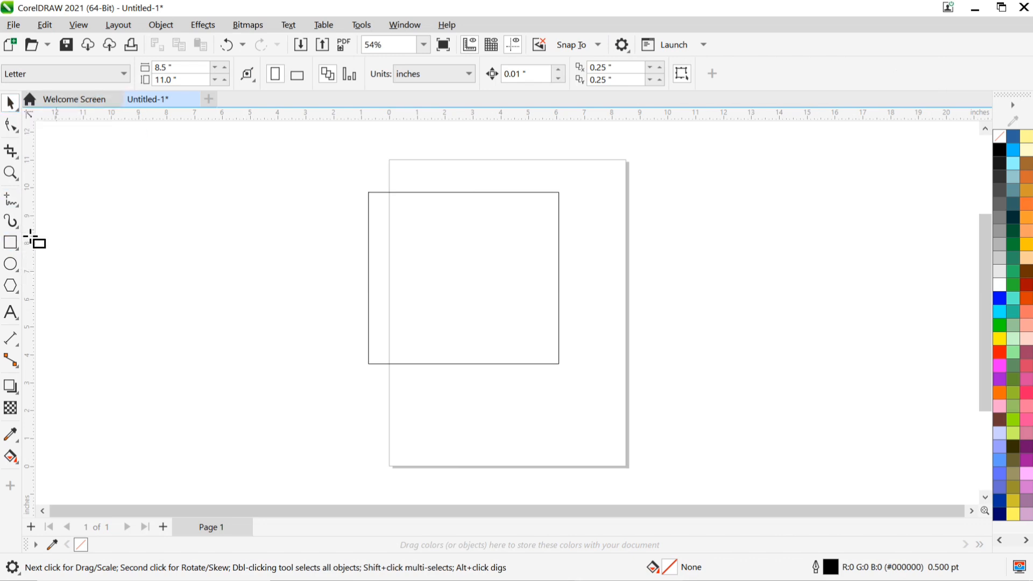
mouse_move(276, 214)
left_mouse_down()
mouse_move(399, 294)
mouse_move(419, 327)
left_mouse_up()
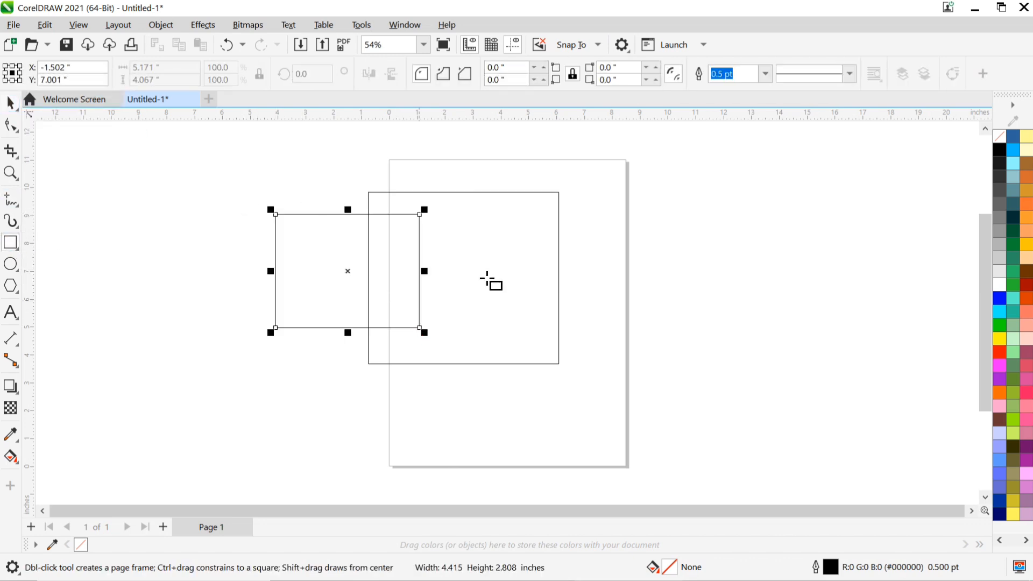
left_click(10, 264)
left_click_drag(456, 249, 541, 338)
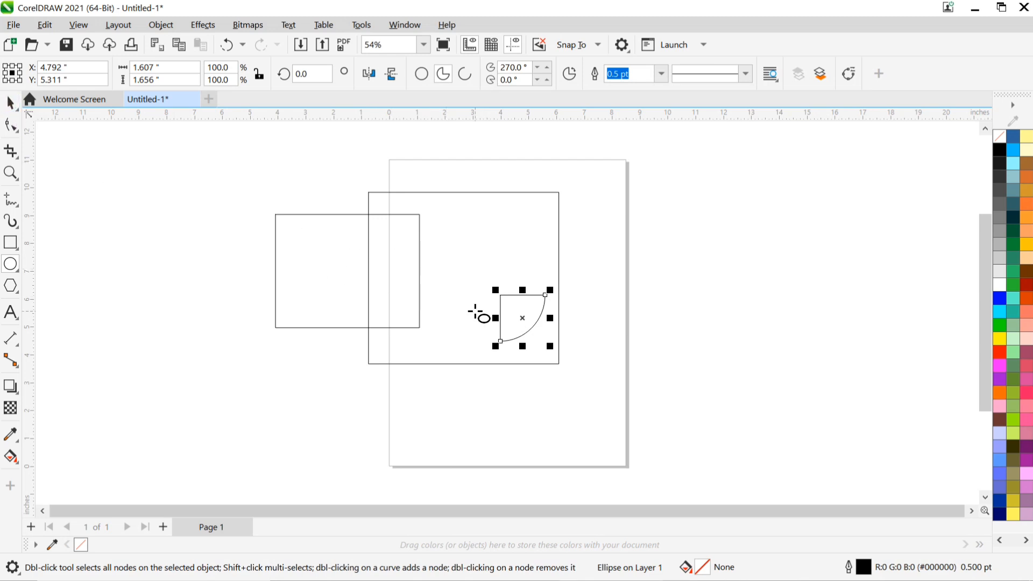
Lasso the smaller rectangle and the quarter pie with the Freehand Pick tool and move both about 7 in left, off the large rectangle.
left_click(20, 115)
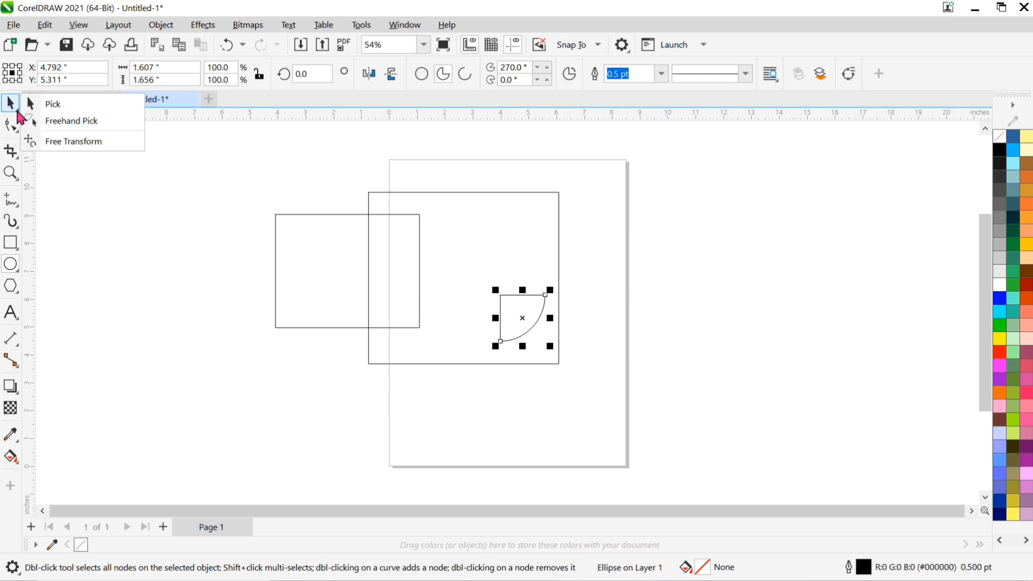
left_click(81, 122)
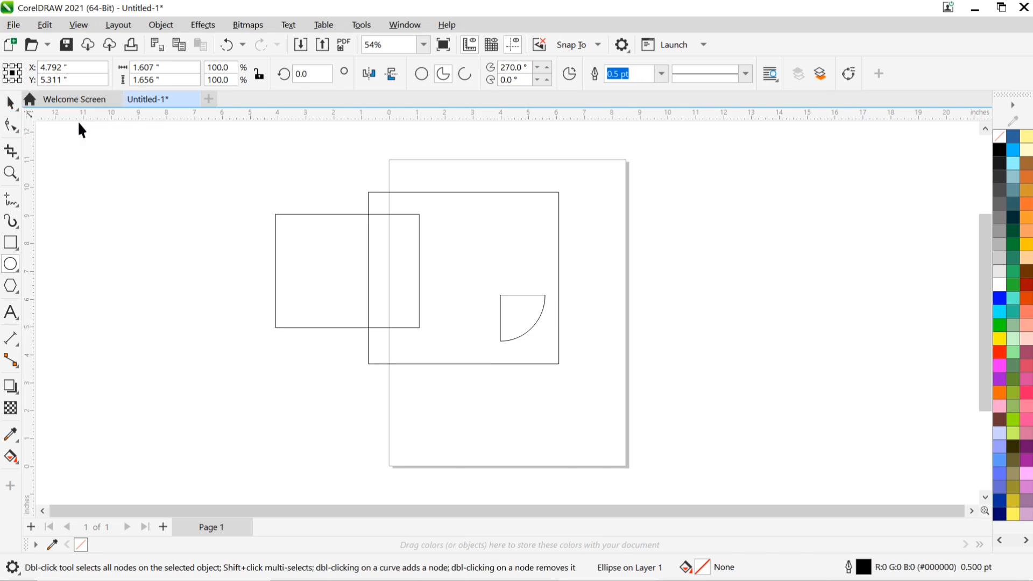
left_click_drag(254, 342, 248, 295)
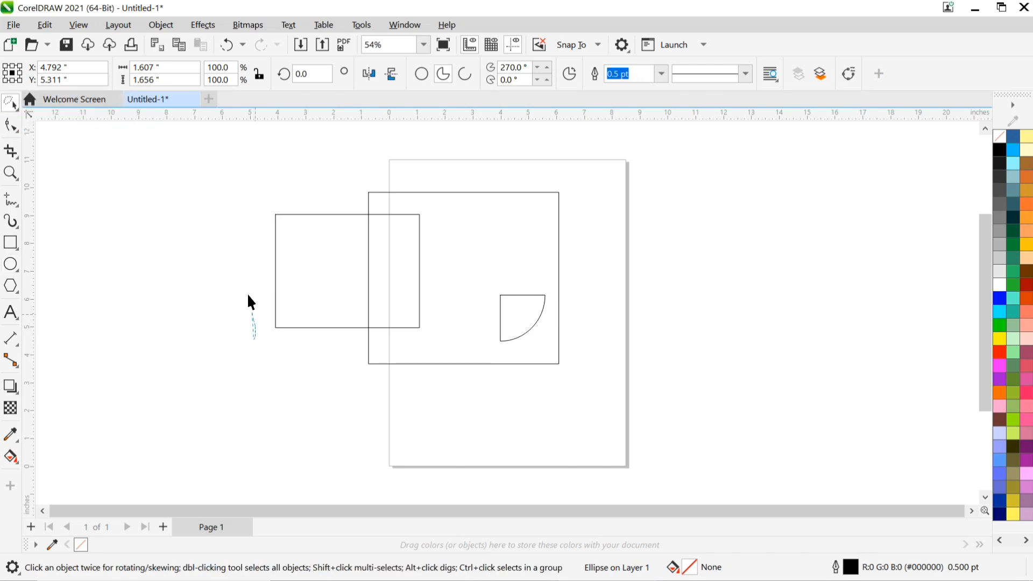
mouse_move(272, 222)
left_mouse_down()
mouse_move(272, 209)
mouse_move(293, 201)
left_mouse_up()
left_click_drag(450, 230, 471, 234)
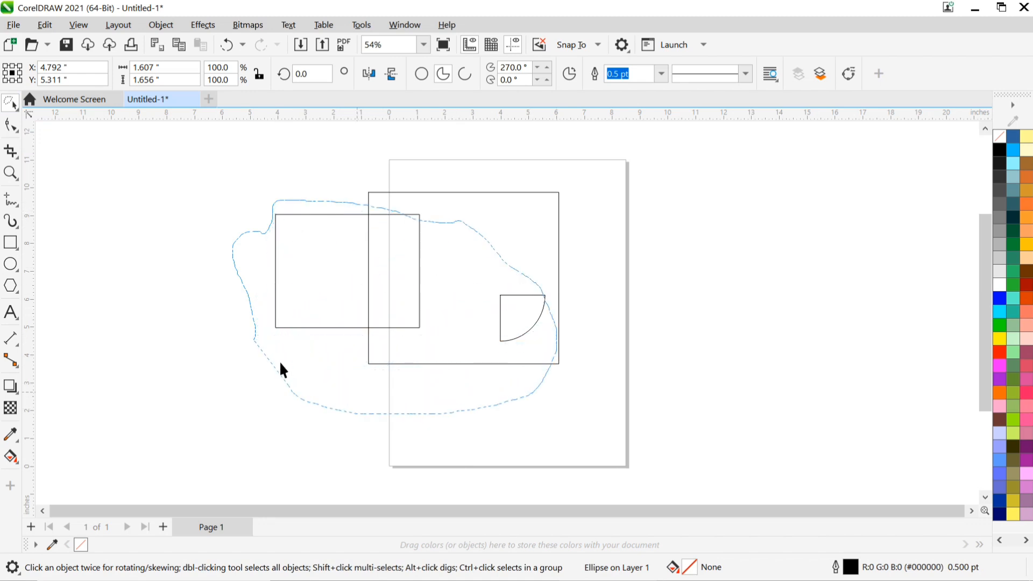
left_click_drag(254, 301, 235, 229)
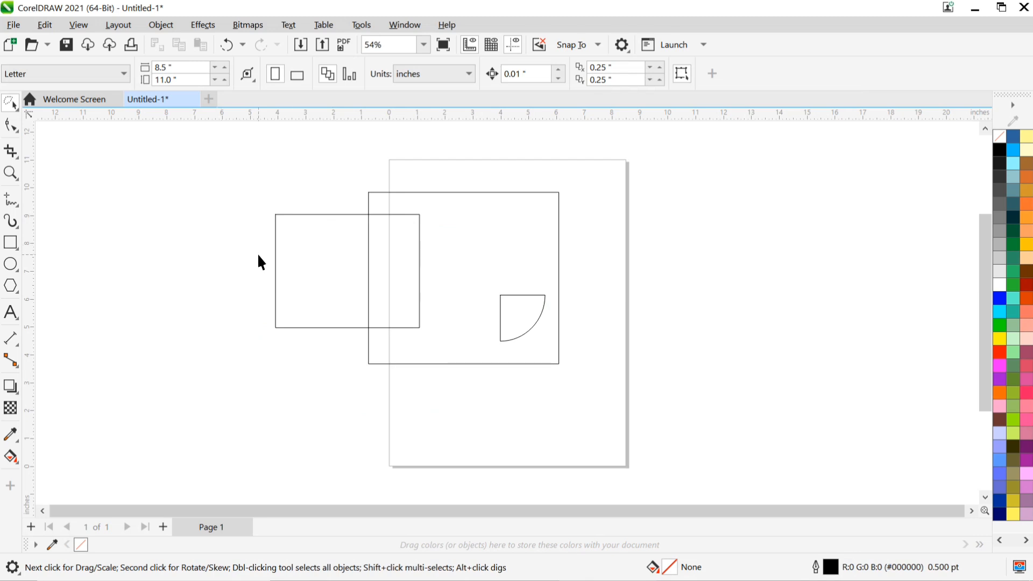
mouse_move(264, 246)
left_mouse_down()
mouse_move(281, 198)
mouse_move(323, 189)
mouse_move(374, 208)
mouse_move(413, 205)
mouse_move(522, 245)
mouse_move(553, 317)
mouse_move(541, 369)
mouse_move(477, 402)
mouse_move(353, 418)
mouse_move(267, 356)
mouse_move(254, 305)
mouse_move(261, 247)
left_mouse_up()
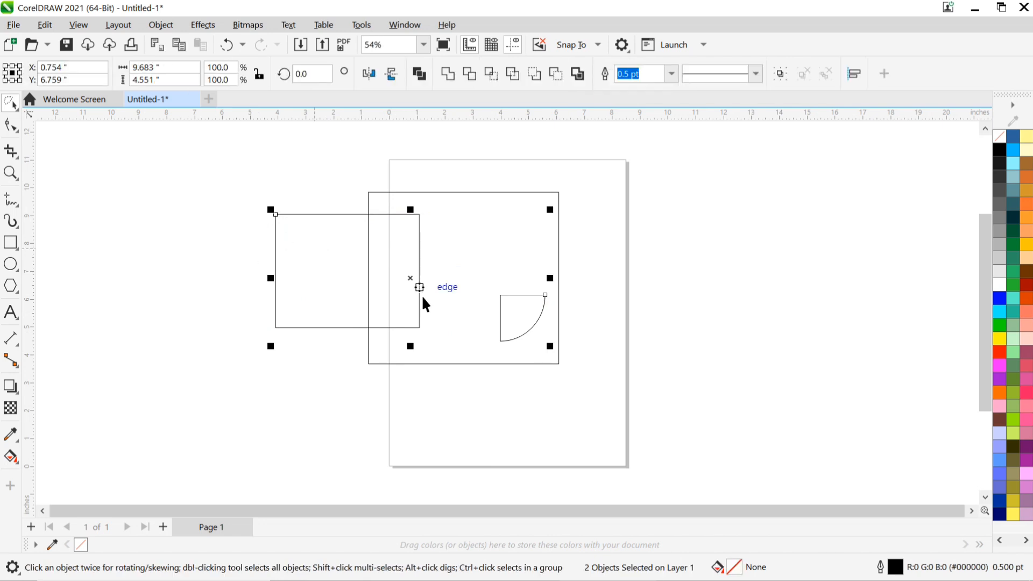
left_click_drag(410, 279, 215, 273)
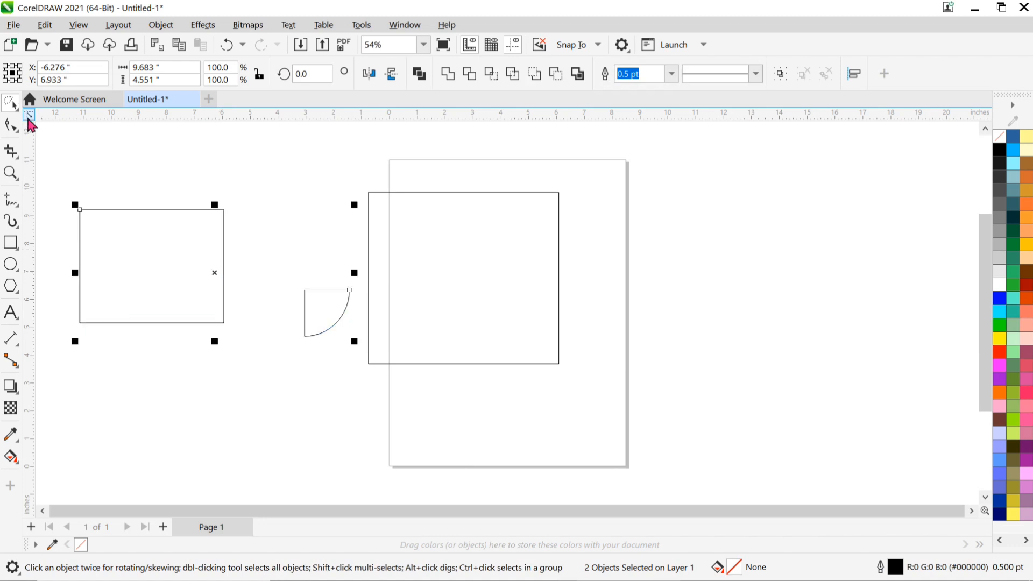
Rotate the large rectangle on the page about 1° counterclockwise around its center.
left_click(18, 110)
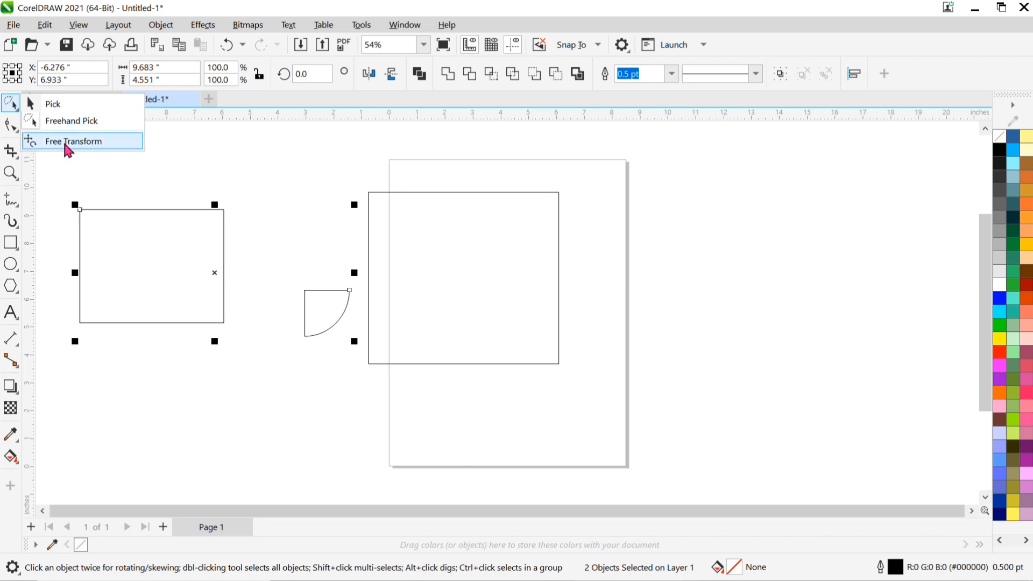
left_click(189, 146)
left_click(436, 264)
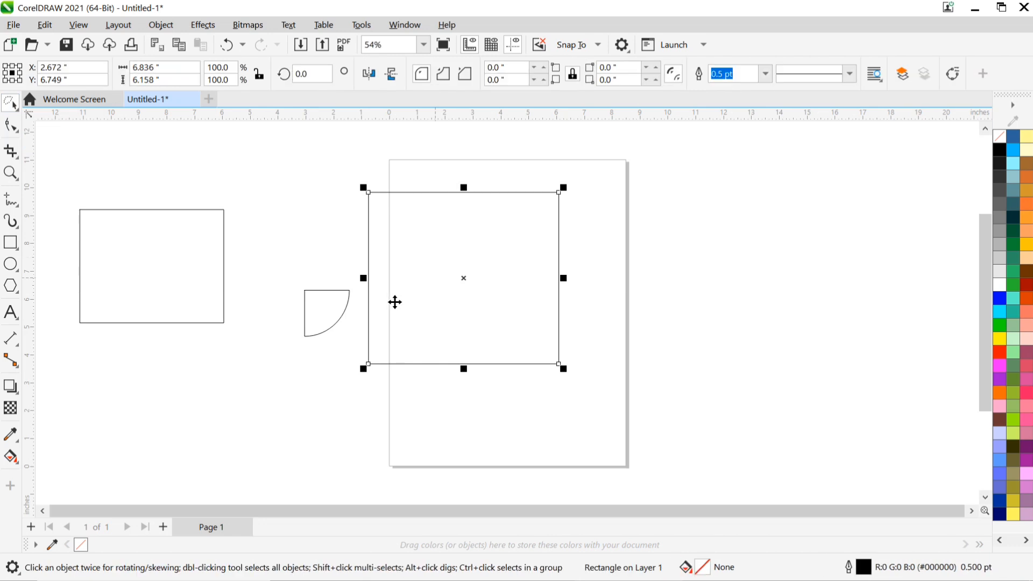
mouse_move(364, 370)
left_mouse_down()
mouse_move(431, 274)
mouse_move(357, 365)
left_mouse_up()
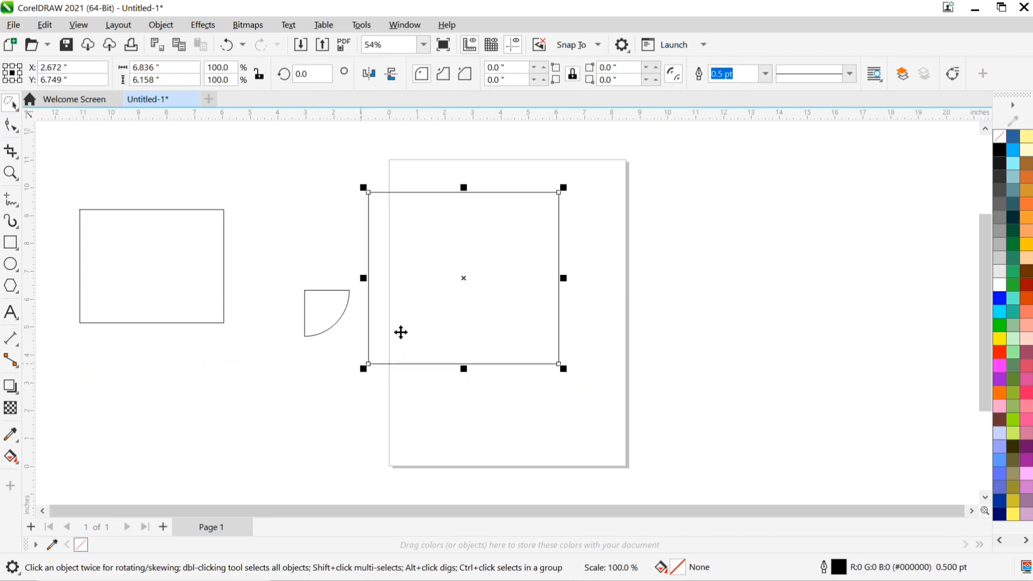
left_click(463, 281)
mouse_move(568, 185)
left_mouse_down()
mouse_move(572, 258)
mouse_move(580, 243)
mouse_move(571, 170)
mouse_move(569, 183)
left_mouse_up()
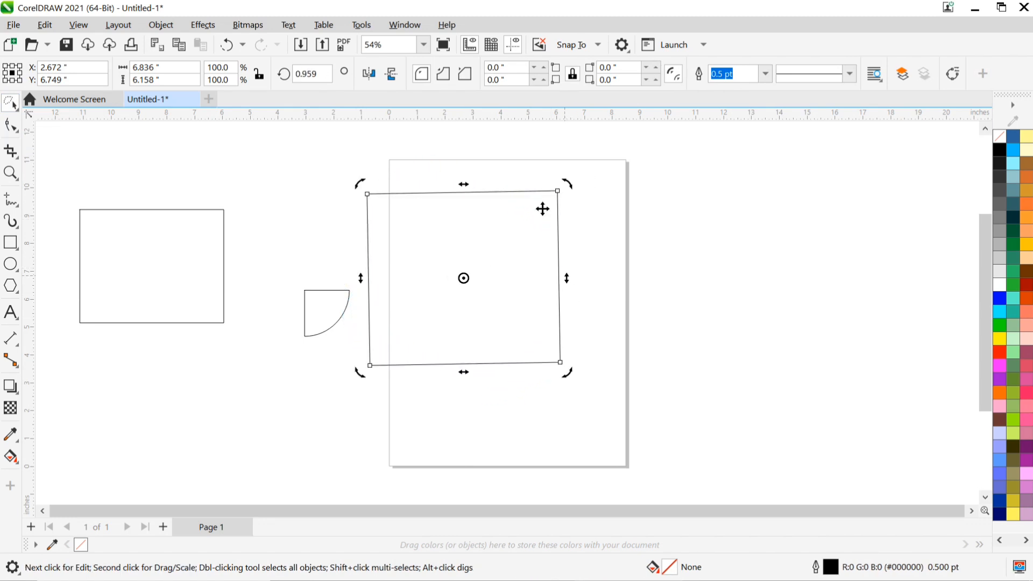
left_click(601, 250)
left_click(454, 260)
Delete the smaller rectangle and the quarter pie to the left of the page.
left_click(121, 322)
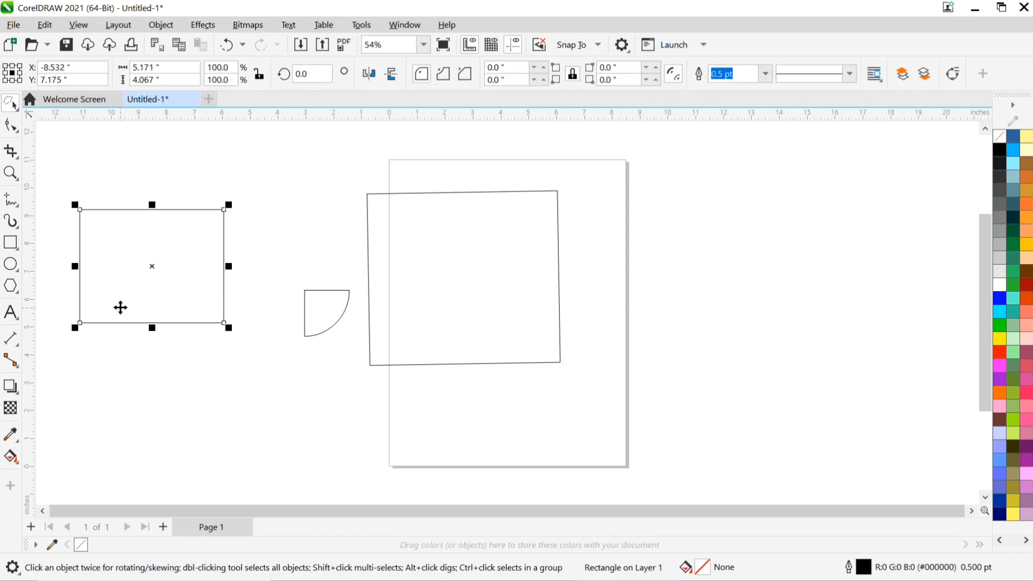
key("Delete")
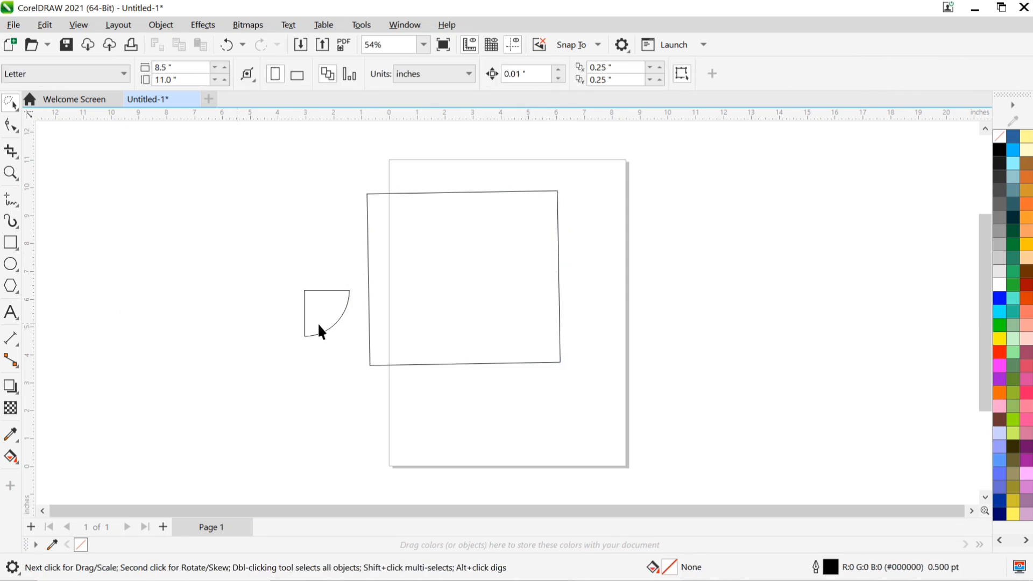
left_click(310, 316)
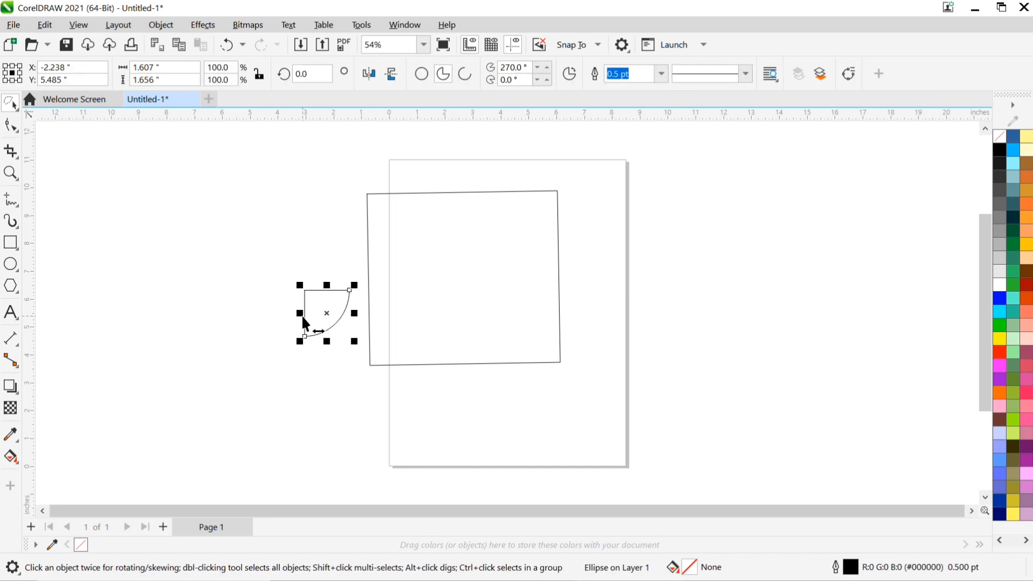
key("Delete")
Draw a rectangle about 6.6 × 5.9 in left of the page and free-scale it from its bottom edge to about 9.1 × 4.5 in.
left_click(13, 244)
left_click_drag(91, 203, 275, 368)
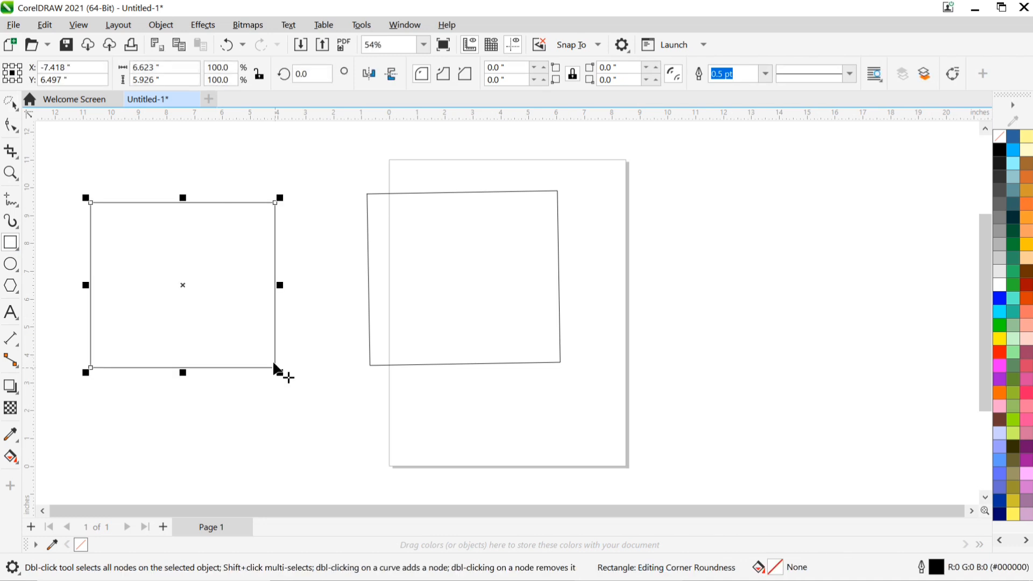
left_click(16, 108)
left_click(62, 146)
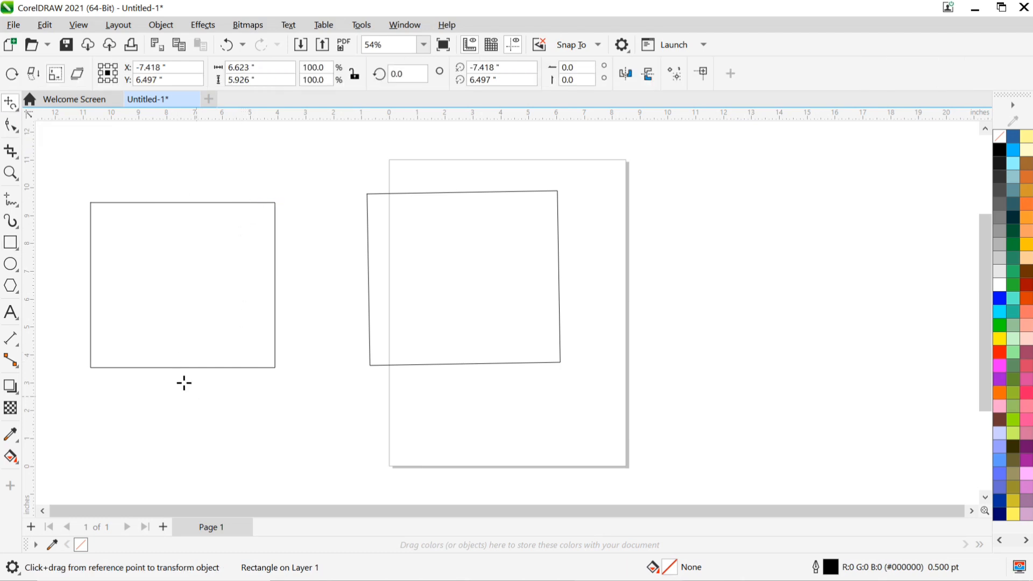
mouse_move(183, 368)
left_mouse_down()
mouse_move(202, 267)
mouse_move(181, 410)
mouse_move(192, 366)
mouse_move(191, 390)
mouse_move(197, 374)
left_mouse_up()
mouse_move(197, 380)
left_mouse_down()
mouse_move(213, 360)
mouse_move(168, 376)
mouse_move(157, 397)
mouse_move(200, 347)
mouse_move(204, 399)
mouse_move(202, 358)
mouse_move(186, 347)
mouse_move(163, 392)
mouse_move(186, 412)
mouse_move(202, 382)
left_mouse_up()
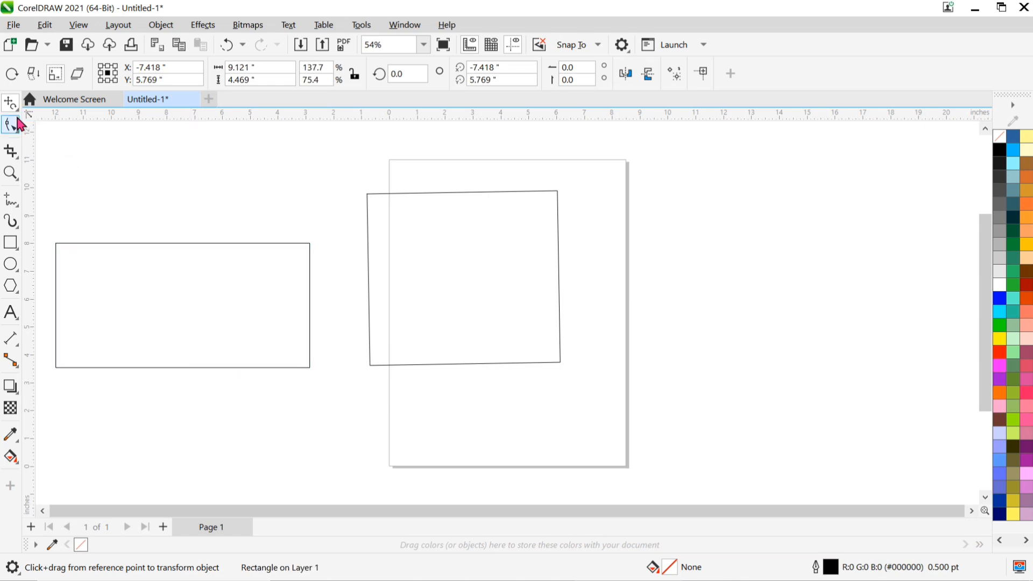
Free-scale the tilted rectangle on the page to about 13.3 × 4.2 in with the Free Transform tool.
left_click(18, 110)
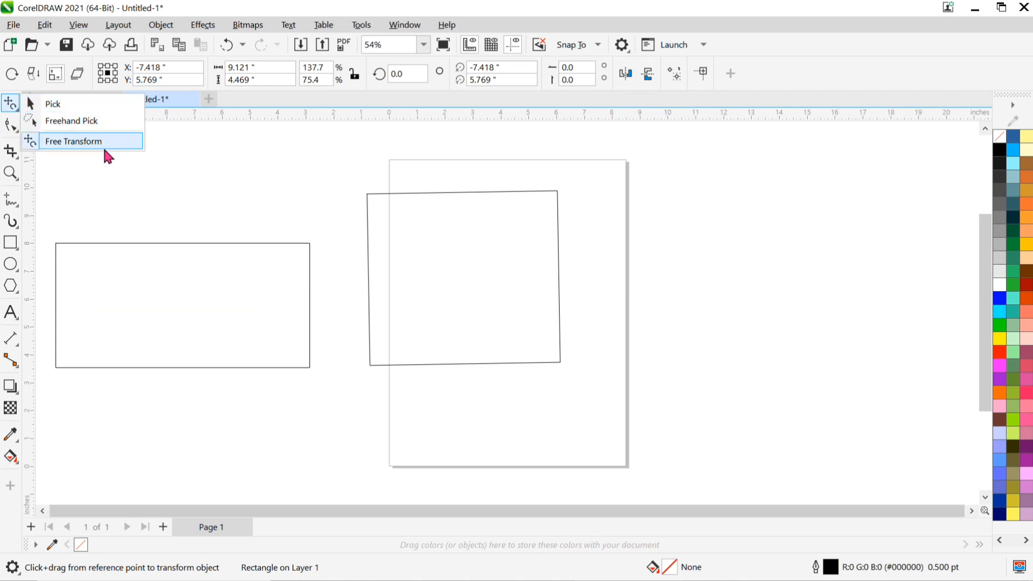
left_click(367, 252)
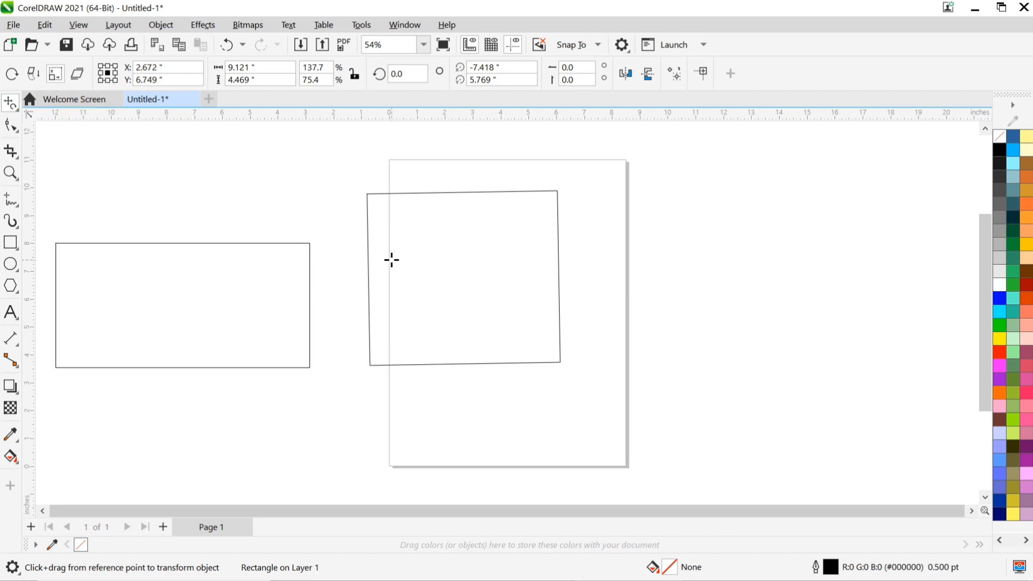
left_click_drag(396, 261, 426, 317)
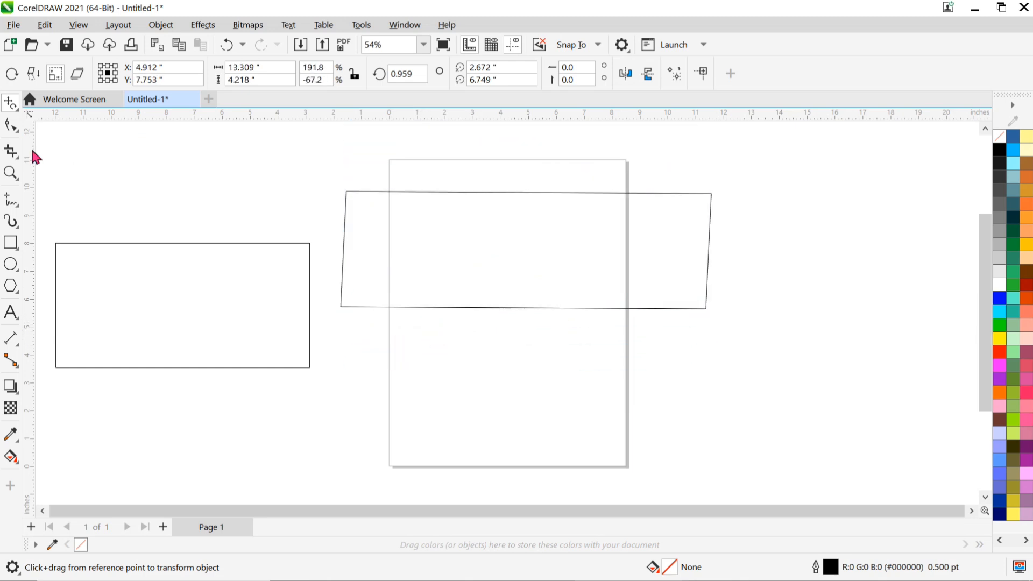
Resize the skewed rectangle on the page from its lower-left corner to about 10.6 × 3.4 in with the Pick tool.
left_click(17, 108)
left_click(53, 106)
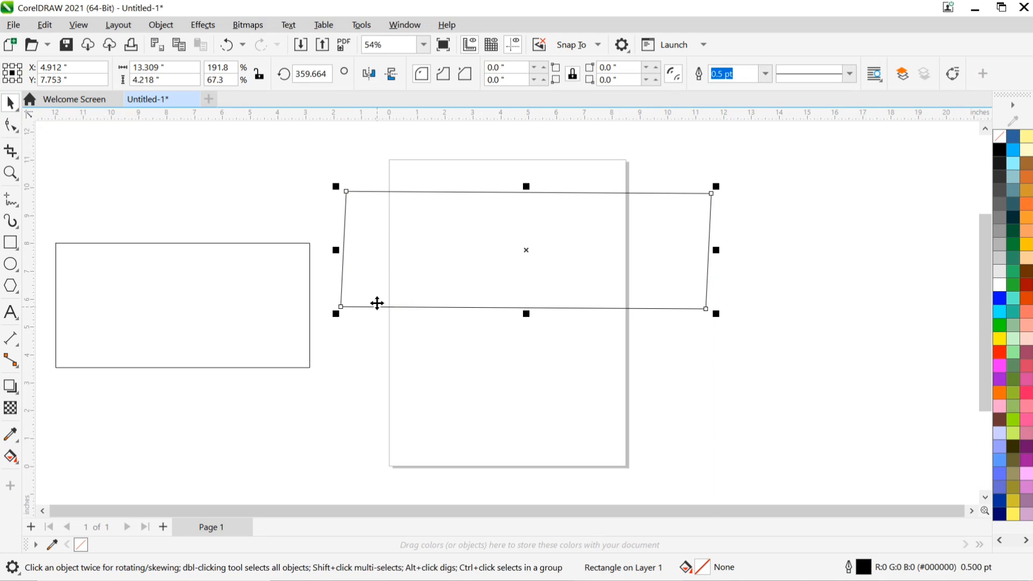
left_click_drag(336, 314, 411, 286)
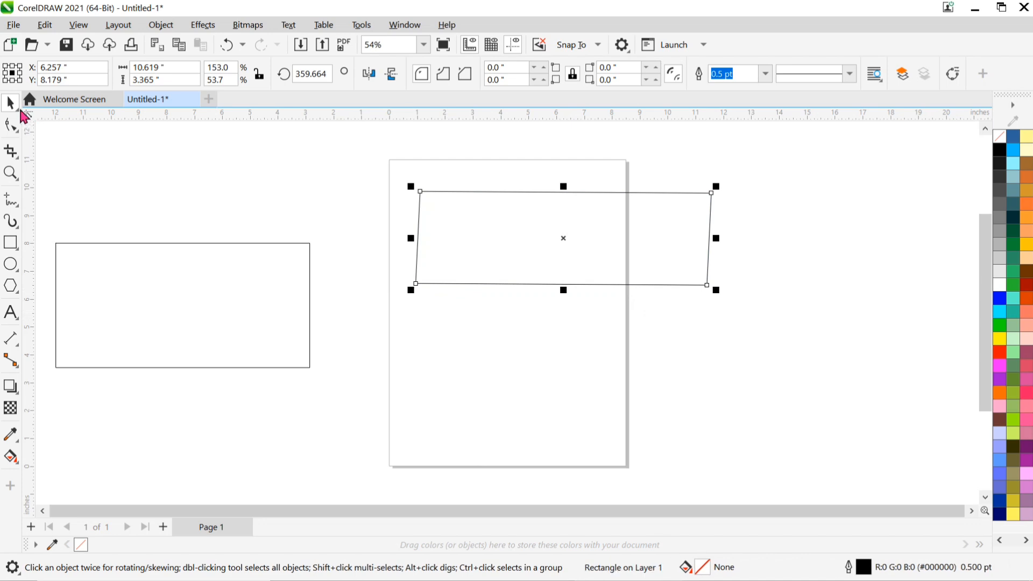
left_click(18, 108)
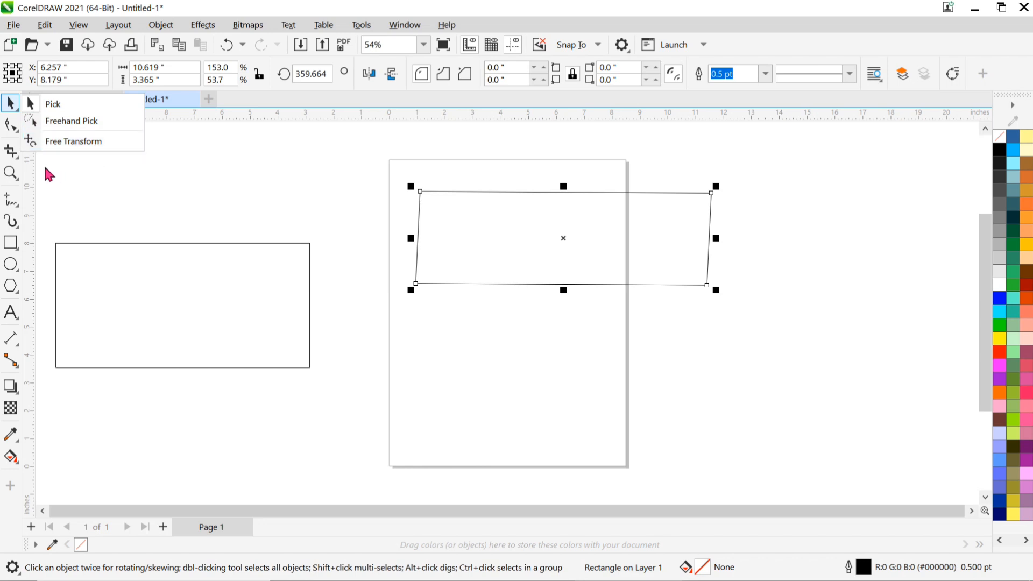
left_click(16, 130)
left_click(17, 131)
left_click(16, 131)
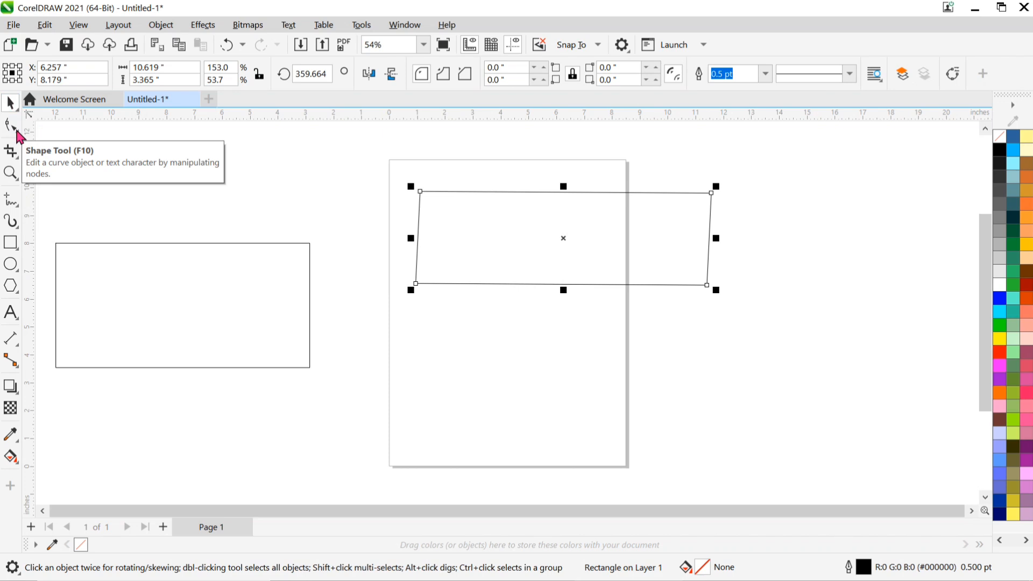
left_click(18, 133)
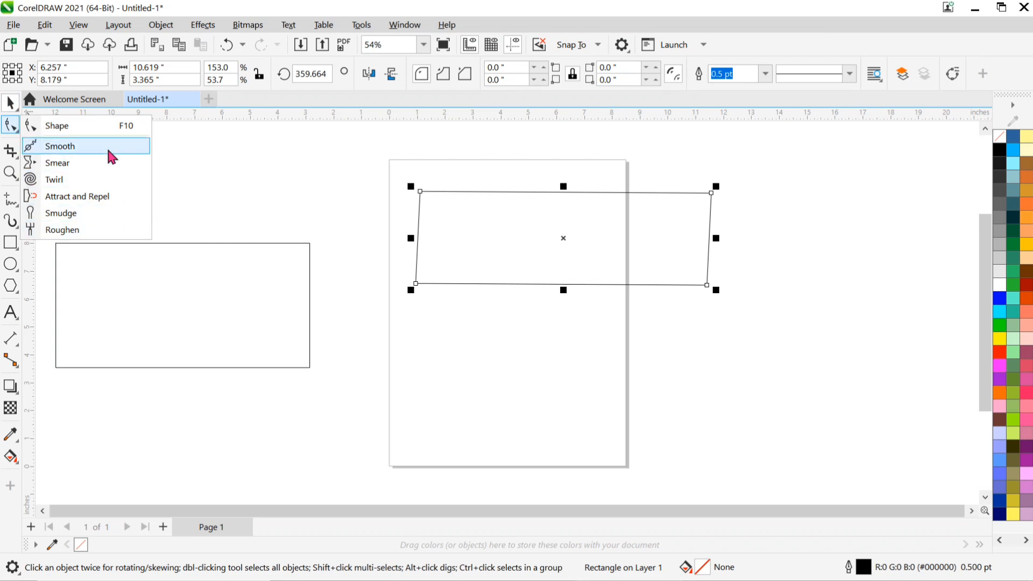
Select both the rectangle beside the page and the skewed one on the page together and delete them.
scroll(265, 205, "down", 3)
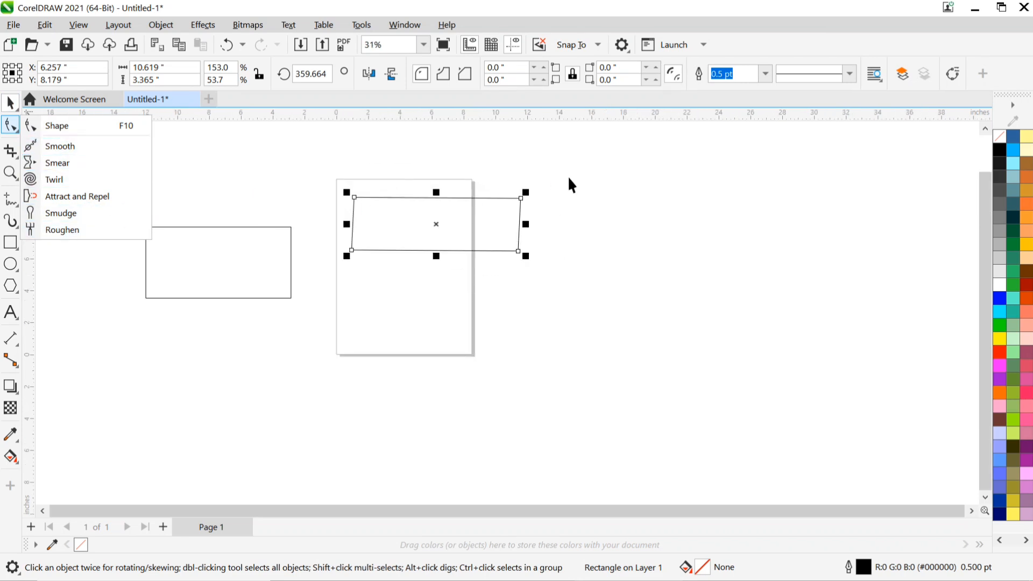
left_click_drag(570, 178, 249, 245)
left_click_drag(122, 321, 114, 324)
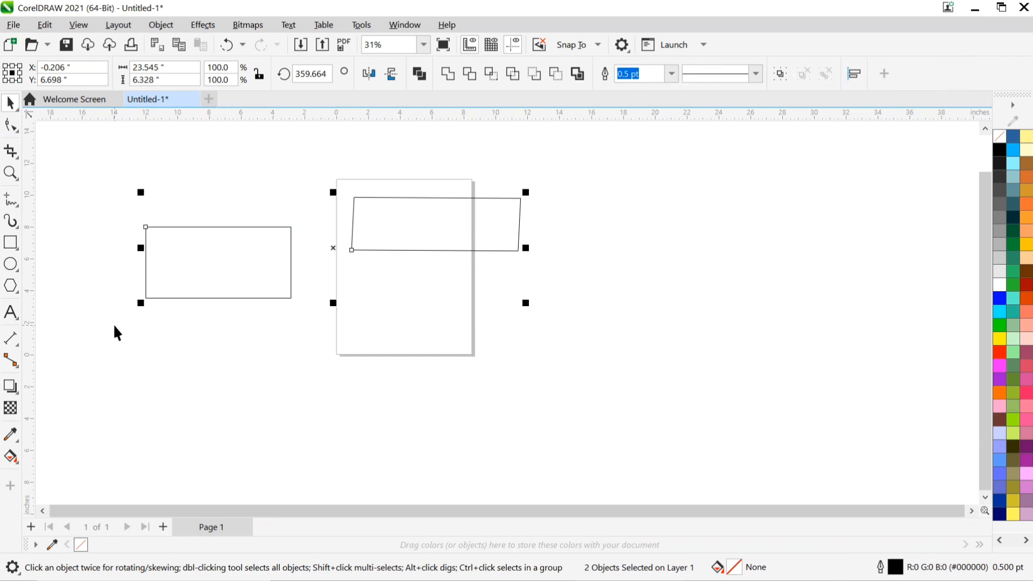
key("Delete")
Draw a rectangle about 7.3 × 7.6 in on the page.
left_click(10, 242)
left_click_drag(348, 208, 465, 331)
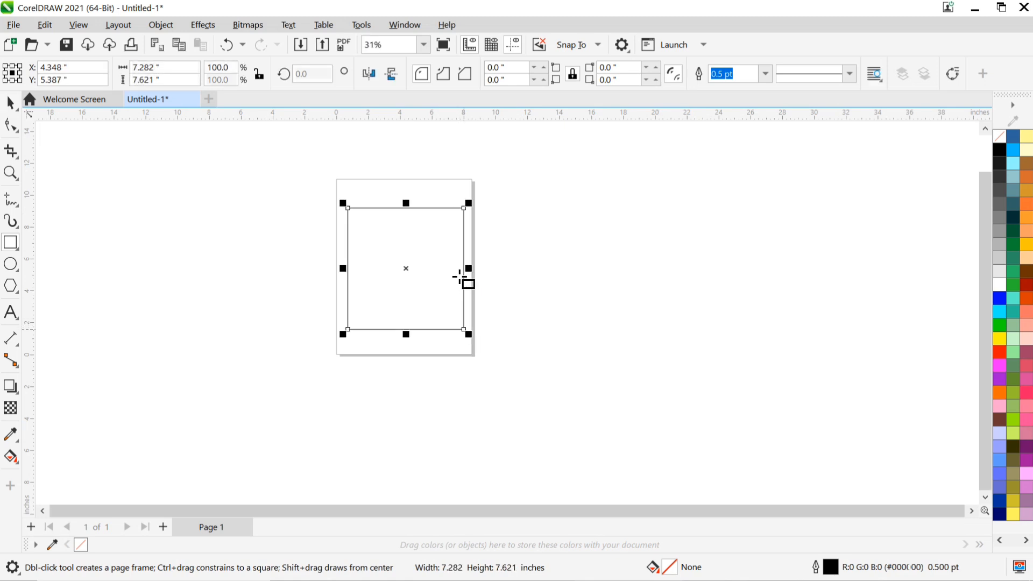
scroll(463, 276, "up", 2)
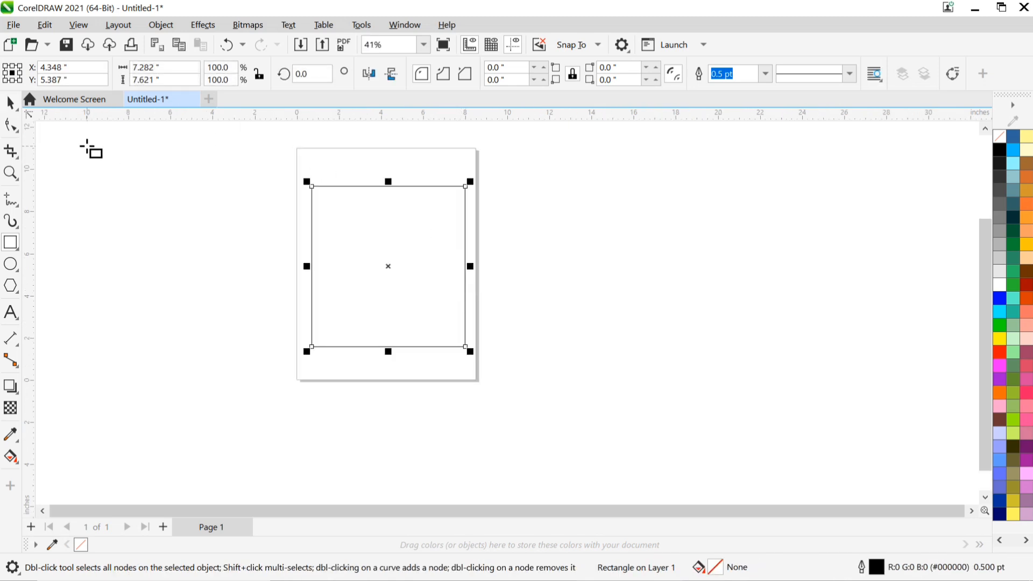
Round all four corners of the rectangle to about 1.04 in with the Shape tool and undo the rounding.
left_click(20, 133)
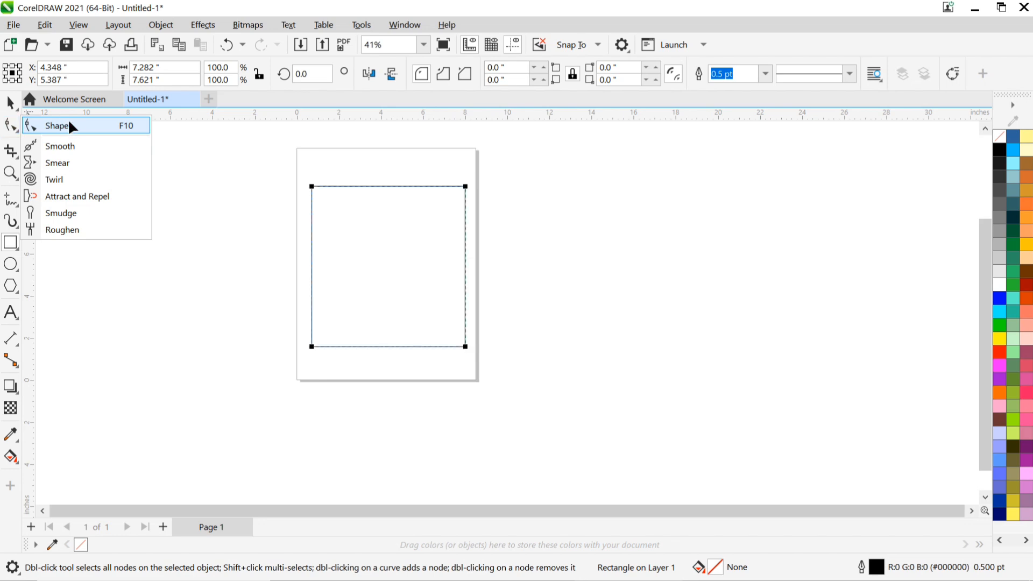
left_click(65, 128)
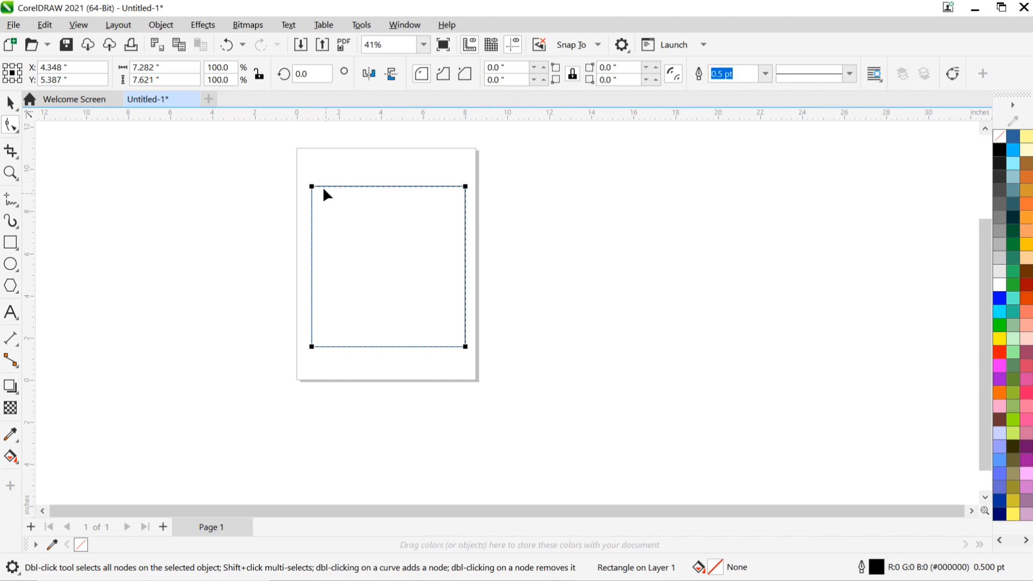
left_click_drag(312, 187, 334, 186)
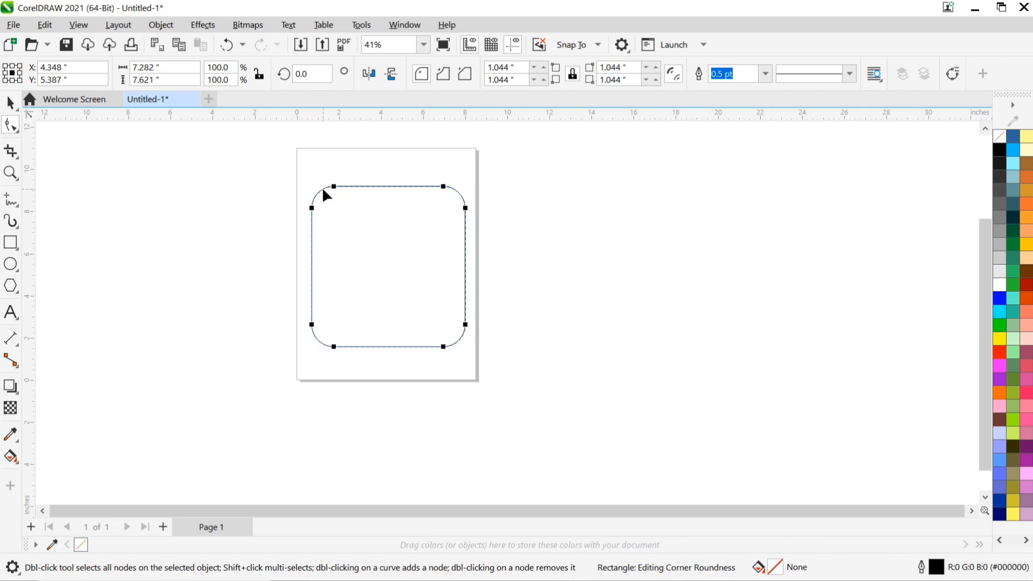
key("ctrl+z")
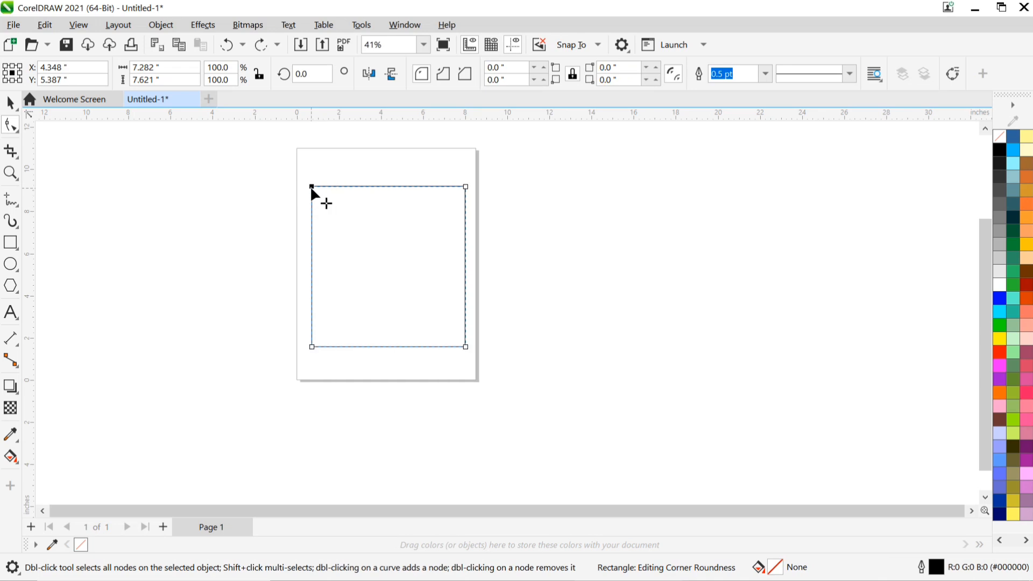
Round only the rectangle's upper-left and lower-right corners individually to about 3.64 in with the Shape tool.
scroll(319, 344, "up", 5)
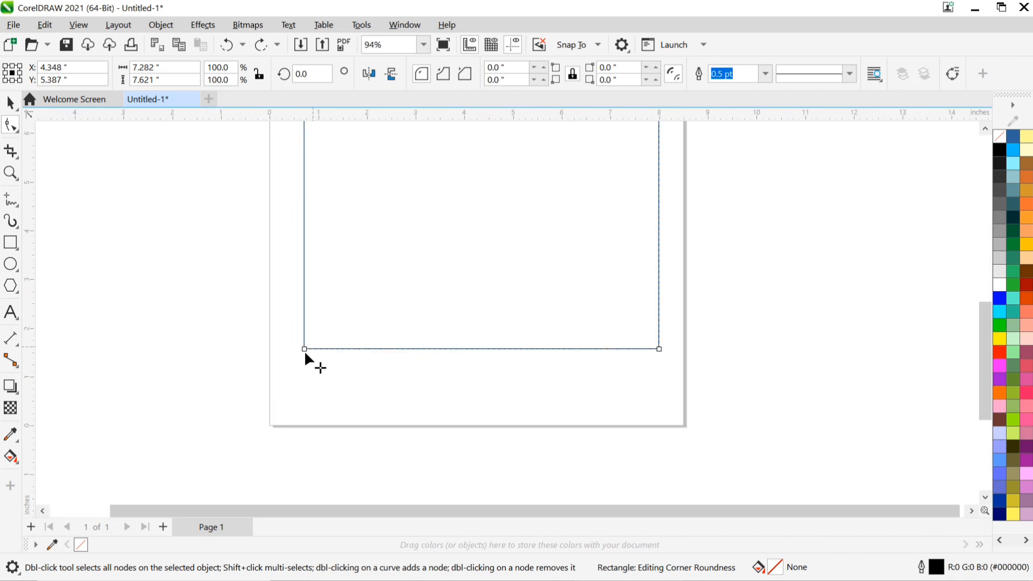
scroll(305, 353, "up", 1)
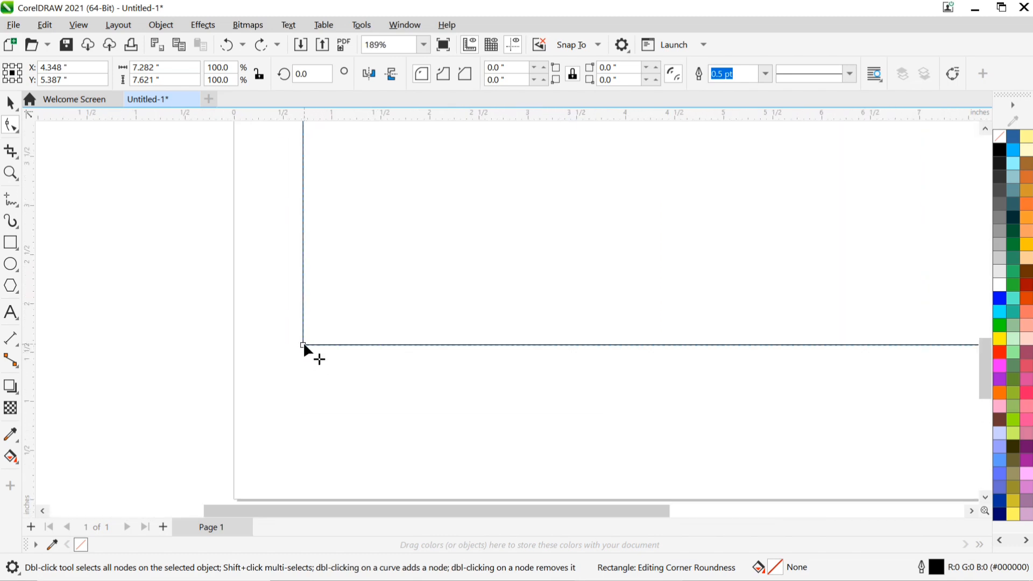
scroll(303, 345, "down", 5)
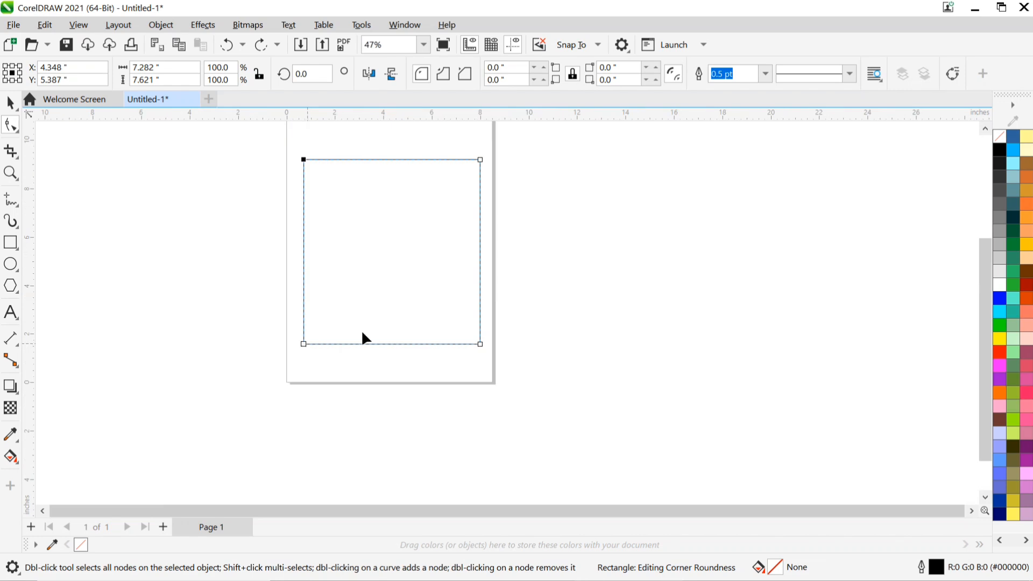
scroll(485, 344, "up", 2)
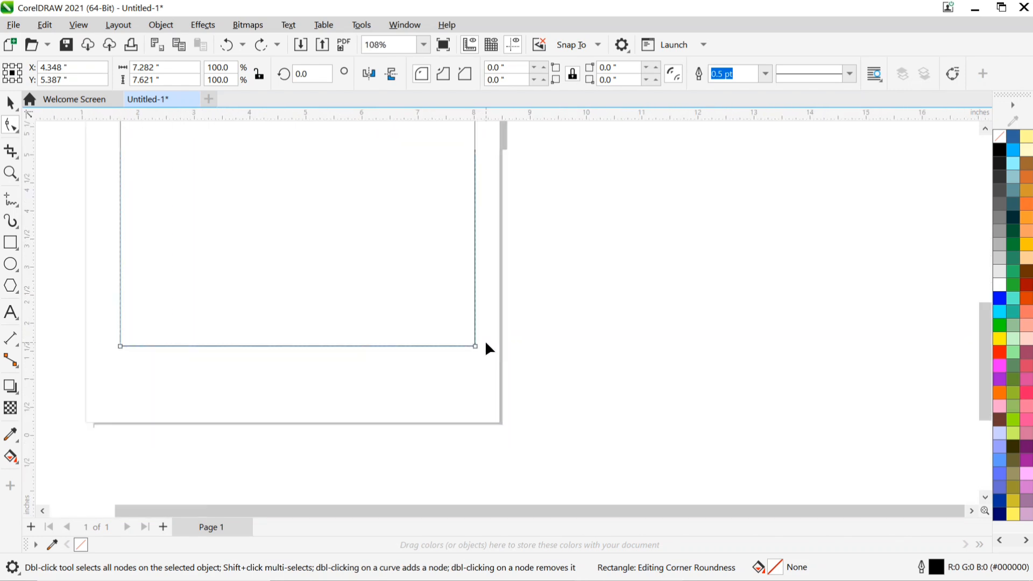
scroll(487, 348, "down", 1)
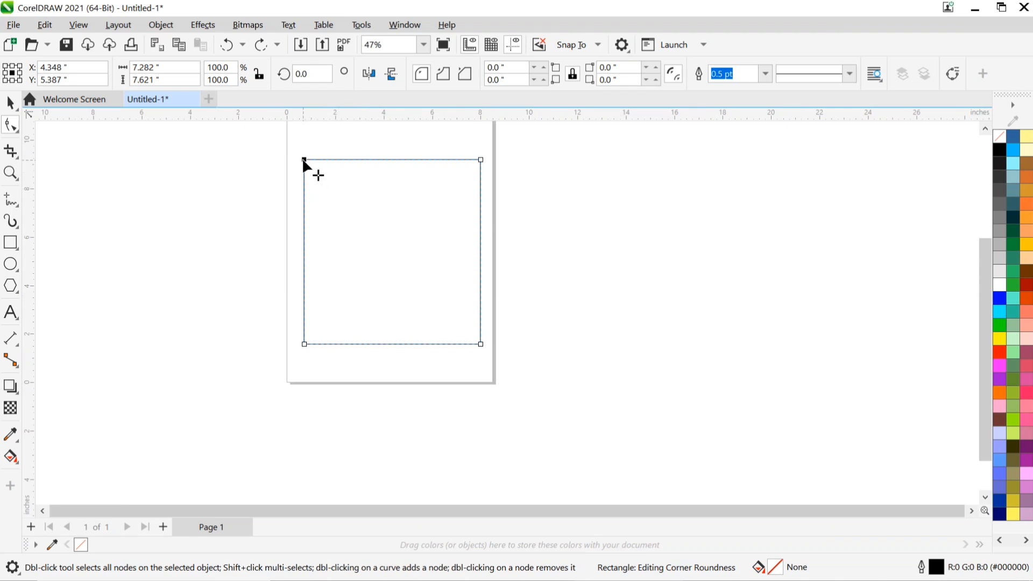
left_click_drag(346, 156, 515, 213)
left_click_drag(397, 159, 397, 160)
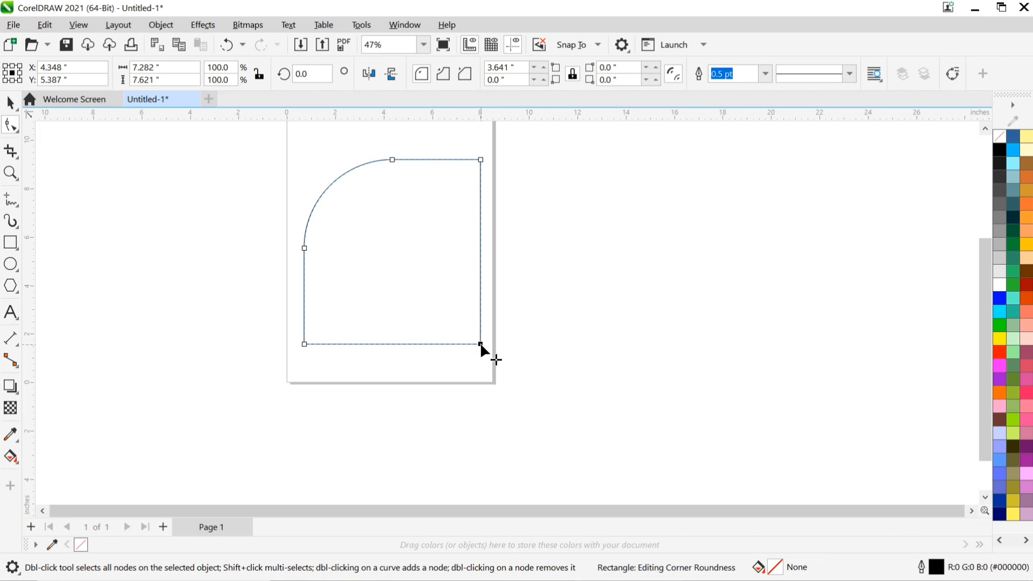
left_click_drag(480, 345, 329, 338)
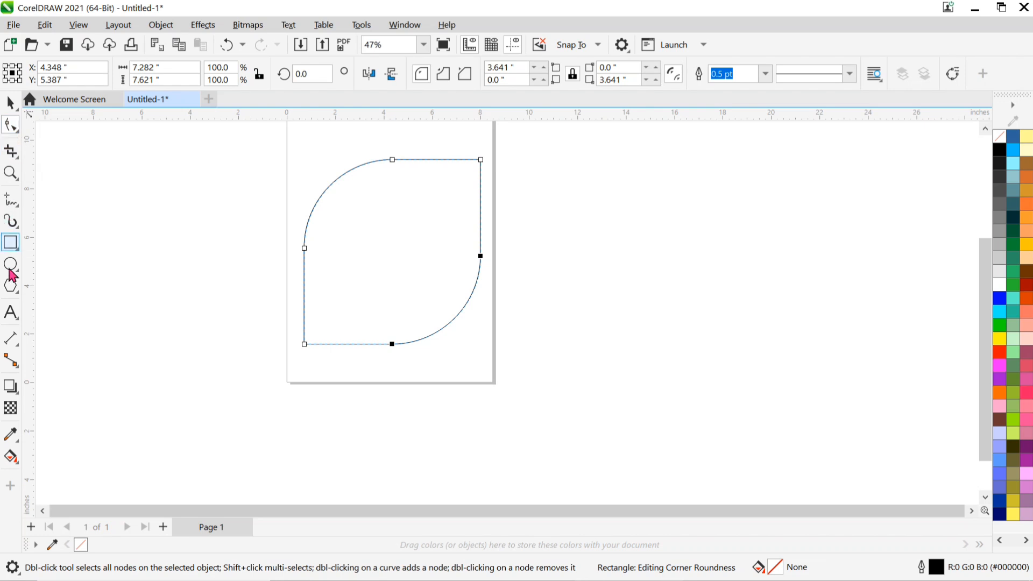
Draw a rectangle about 5.7 × 5.3 in to the left of the page.
left_click(16, 249)
left_click(74, 248)
left_click_drag(112, 187, 256, 318)
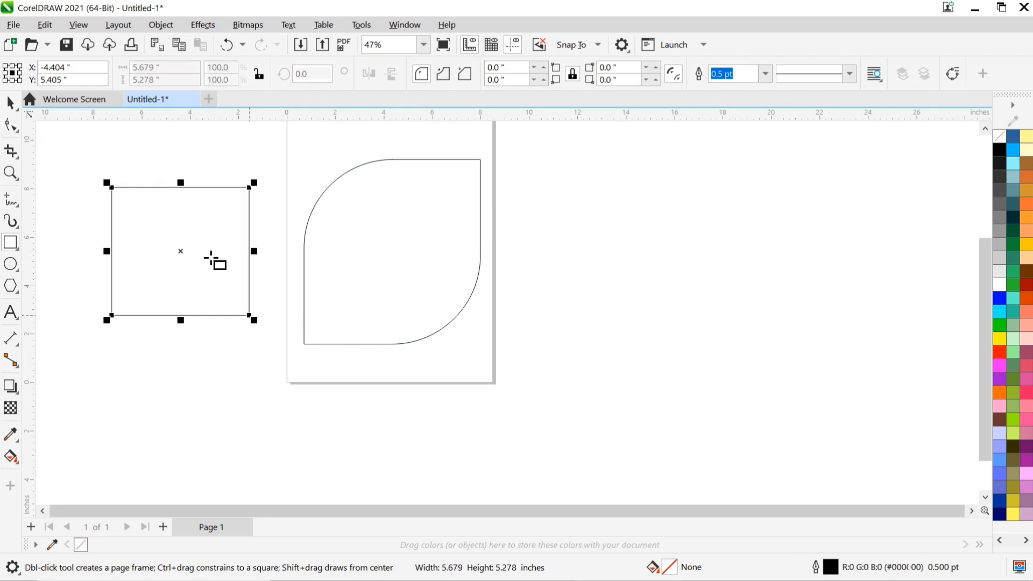
Try smoothing the upper-left corner of the rectangle beside the page with the Smooth tool at a 1.5 in nib, and undo it.
left_click(19, 131)
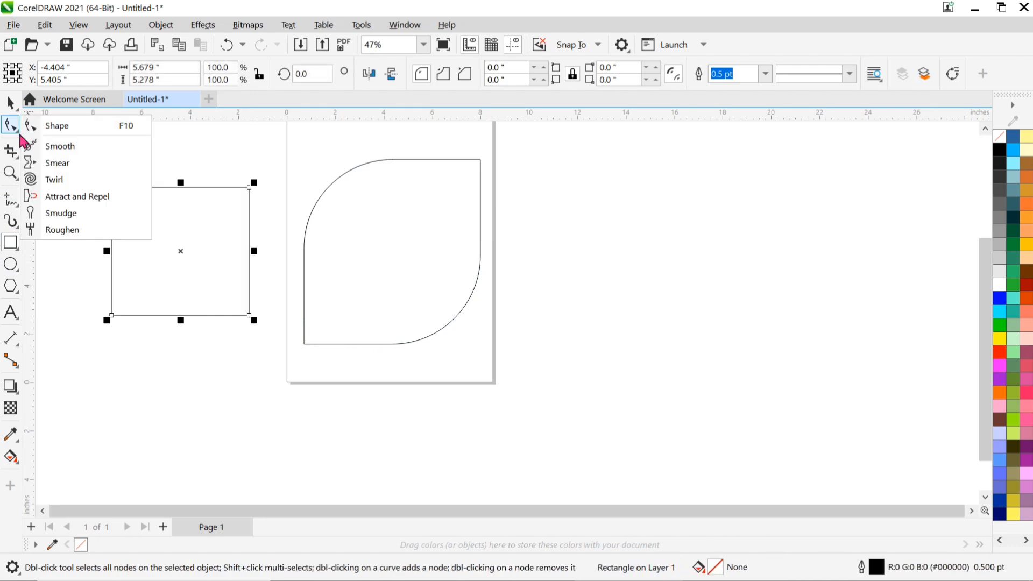
left_click(55, 146)
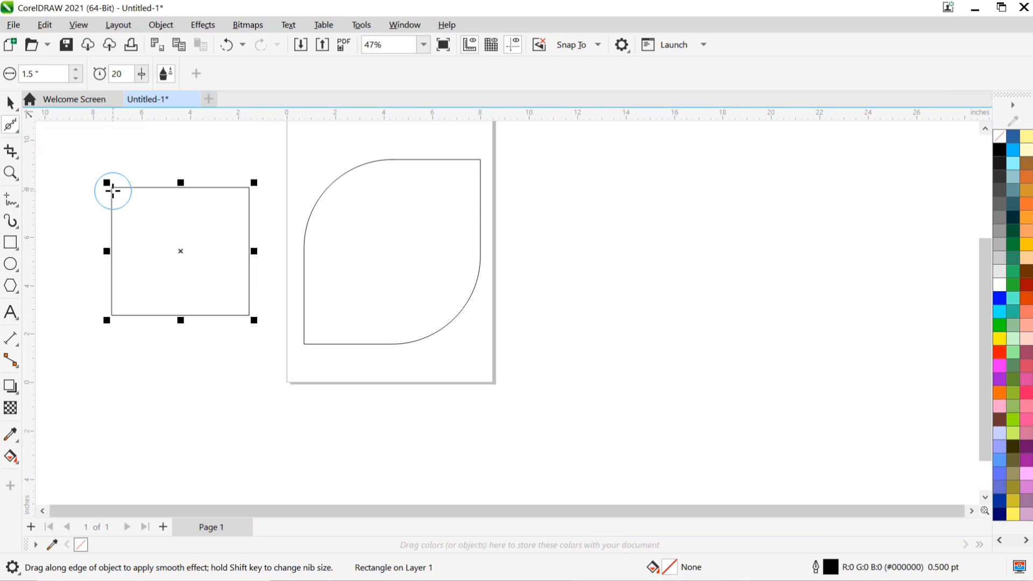
left_click_drag(111, 185, 171, 188)
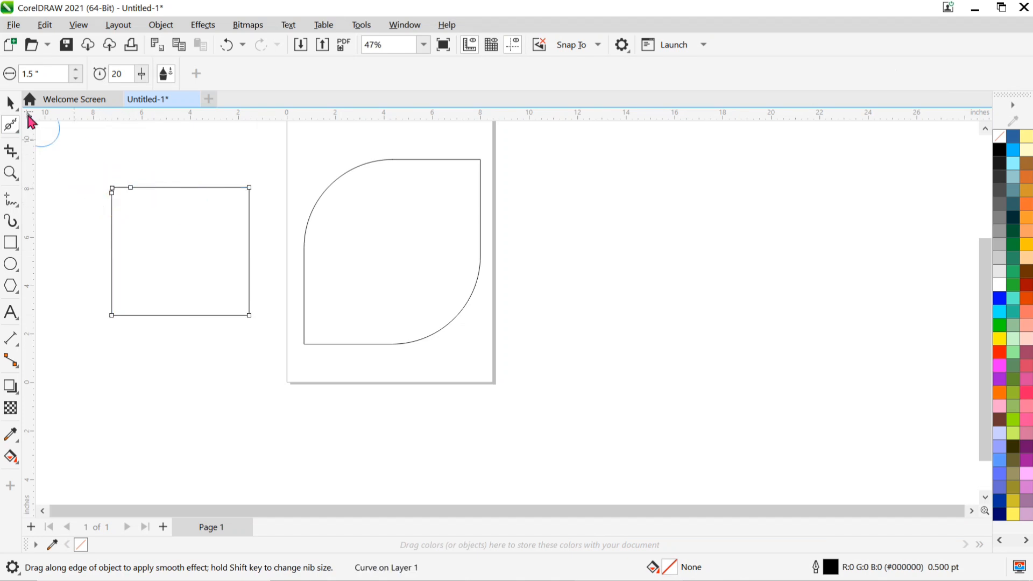
left_click(10, 102)
left_click(143, 209)
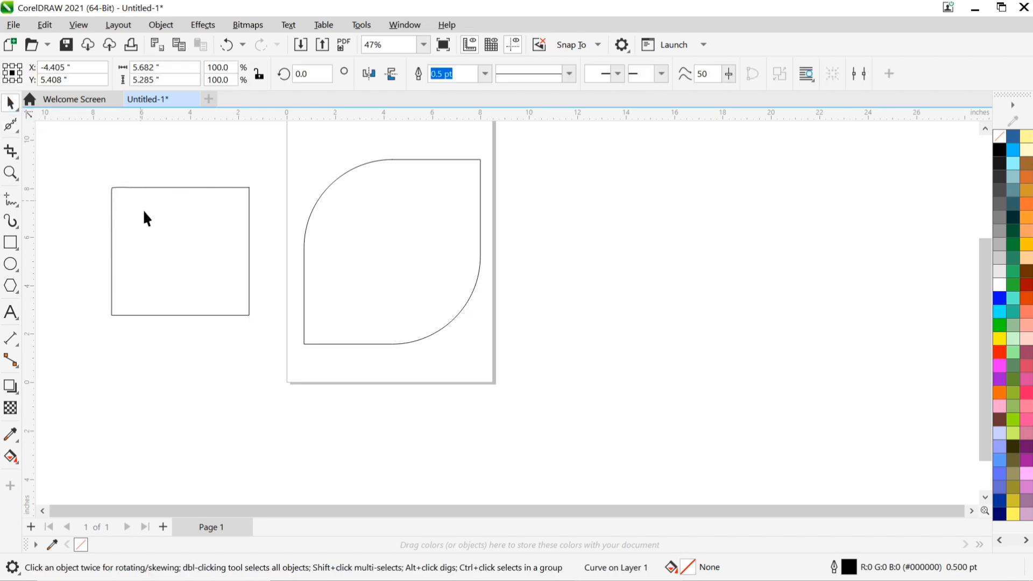
left_click(132, 216)
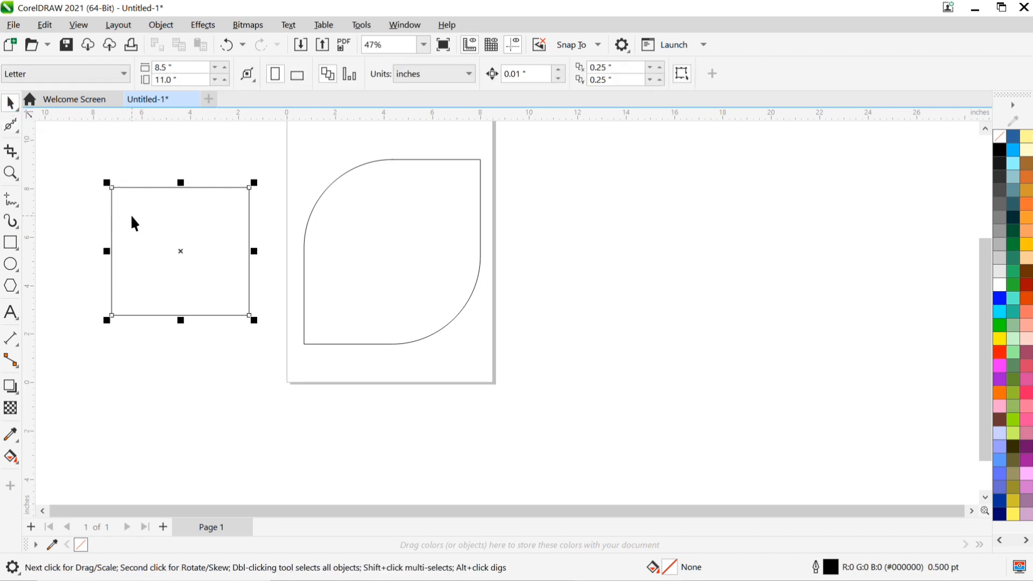
Smooth the upper-left corner of the rectangle beside the page with the Smooth tool, using a nib size of 1.62 in.
left_click(17, 130)
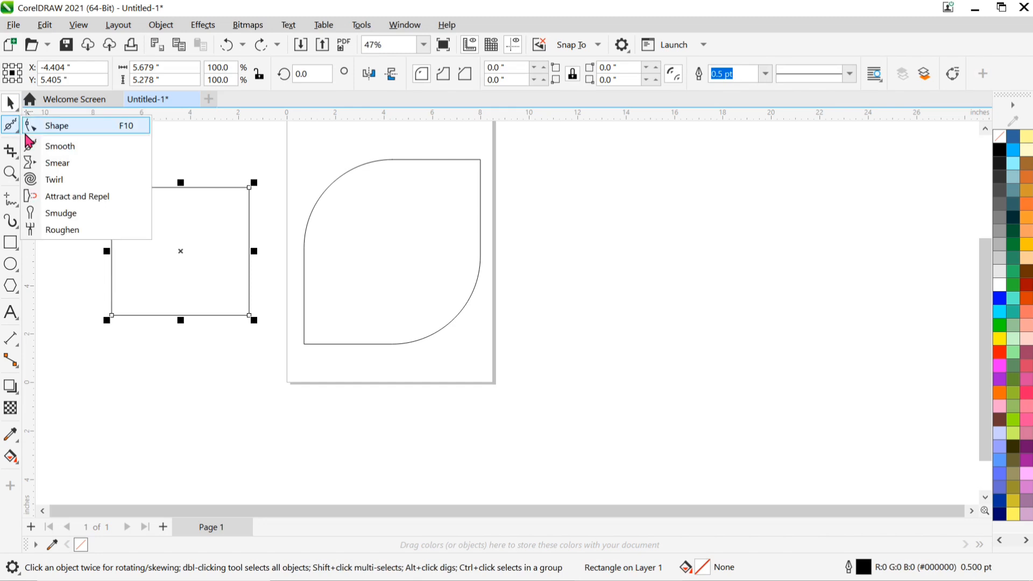
left_click(60, 145)
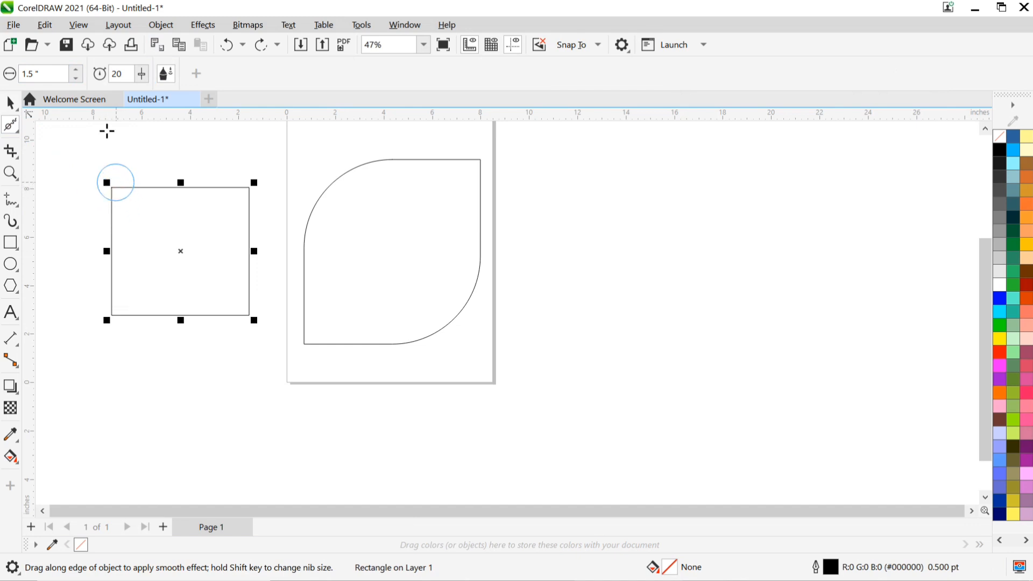
left_click(75, 69)
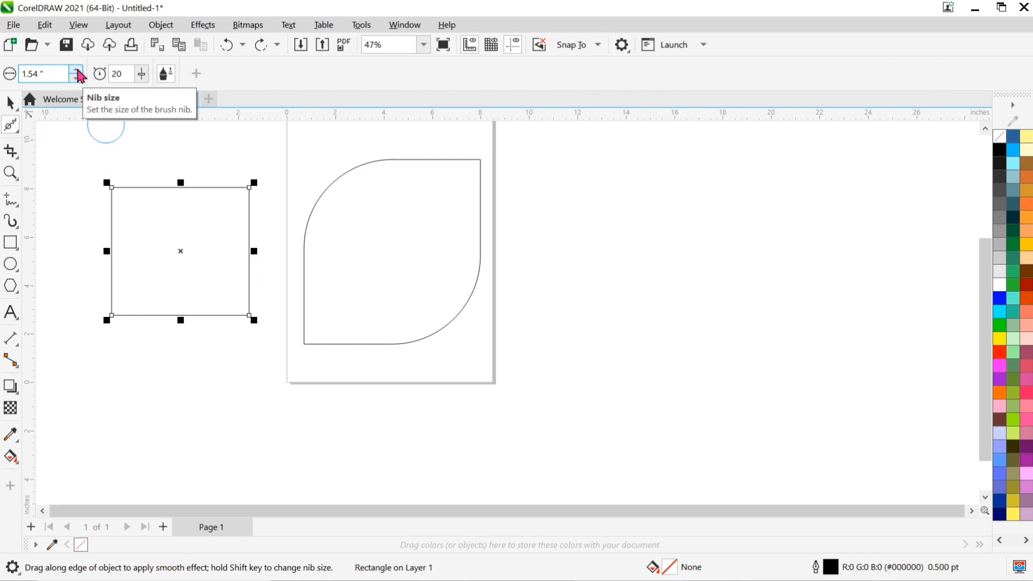
left_click(78, 70)
left_click(78, 70)
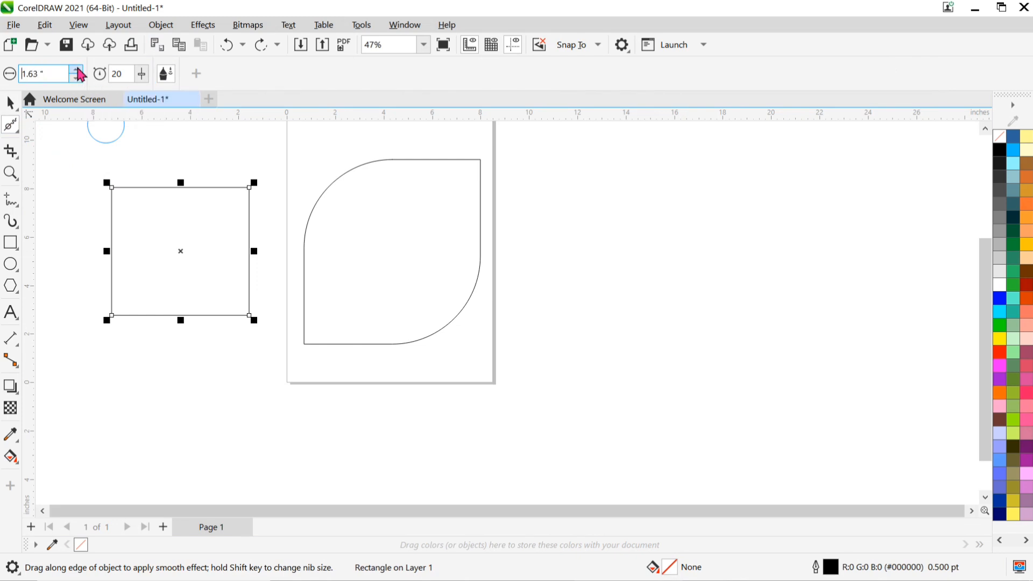
left_click(78, 86)
scroll(114, 189, "up", 2)
scroll(114, 189, "up", 2)
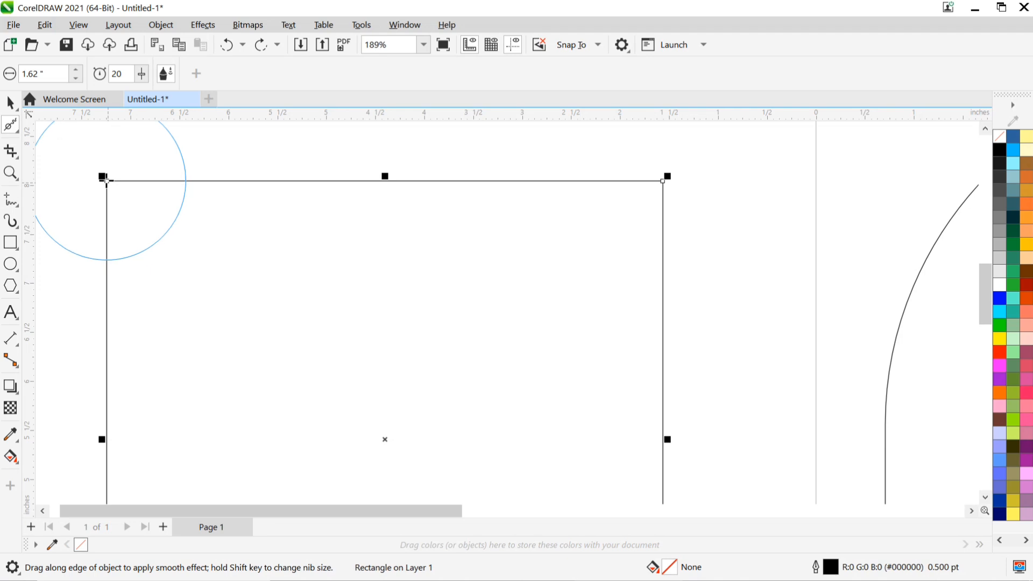
left_click_drag(107, 180, 180, 265)
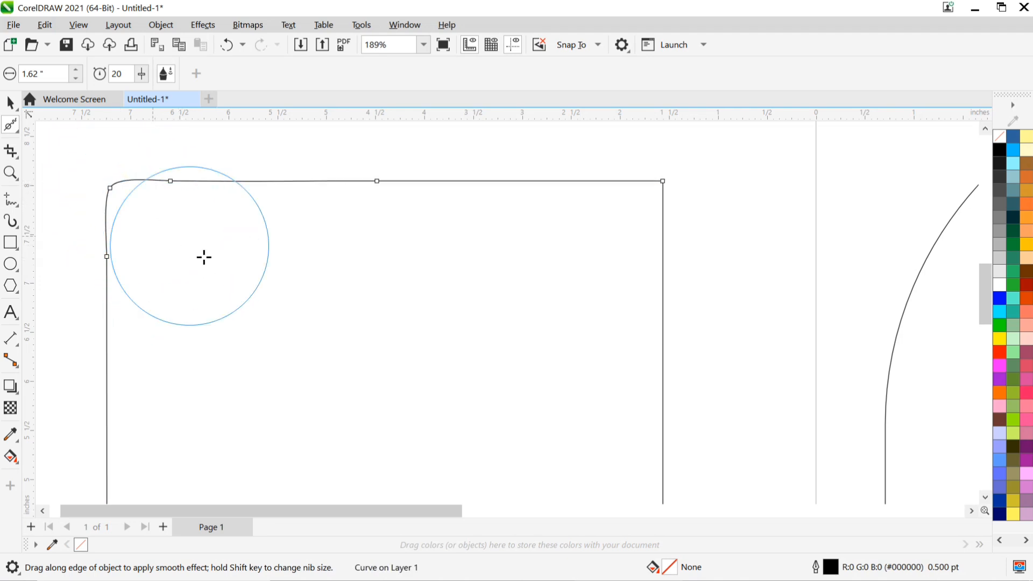
Smooth the upper-right corner of the rectangle beside the page with the Smooth tool at a 1.62 in nib.
left_click(17, 109)
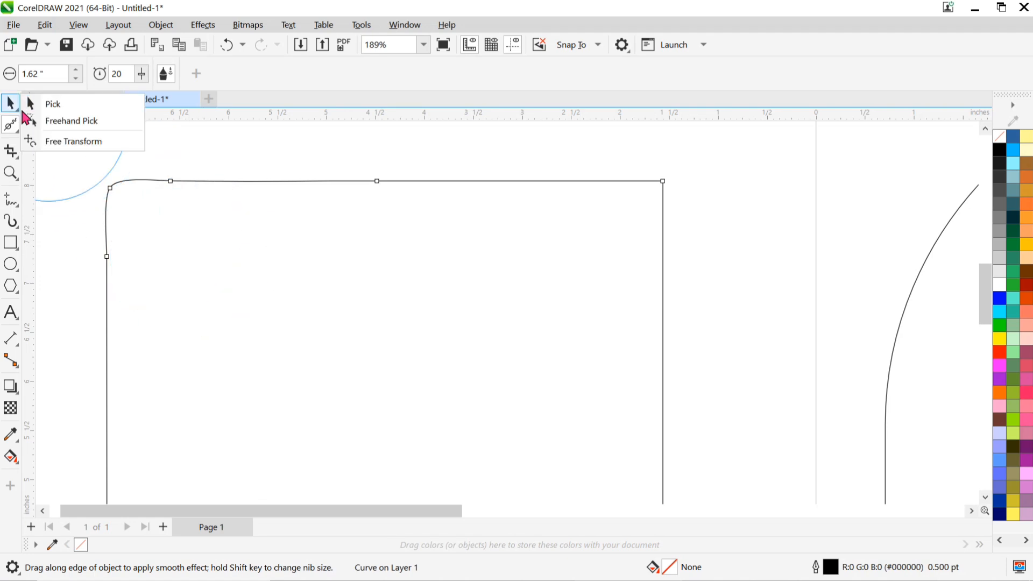
left_click(101, 106)
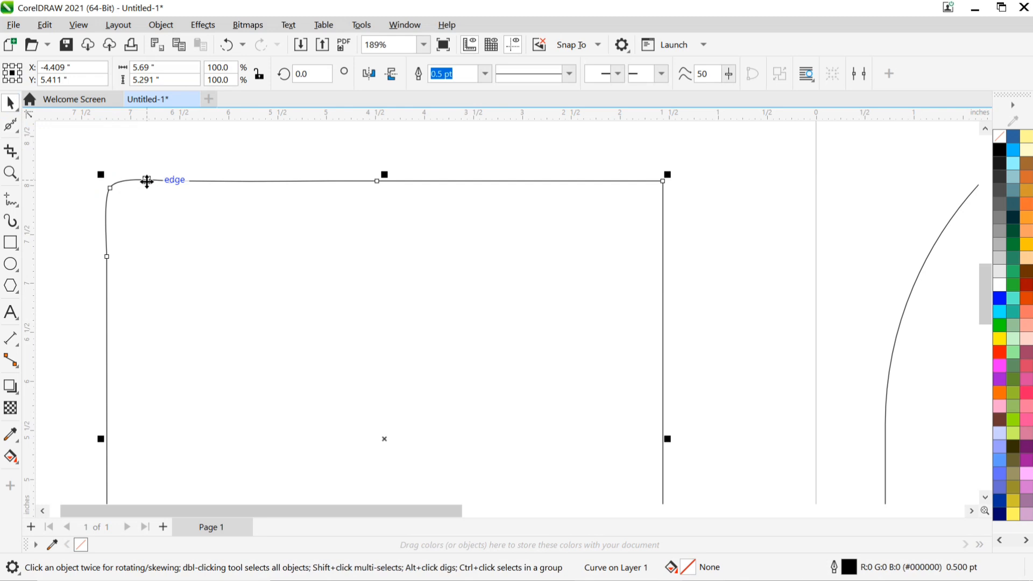
scroll(146, 181, "down", 3)
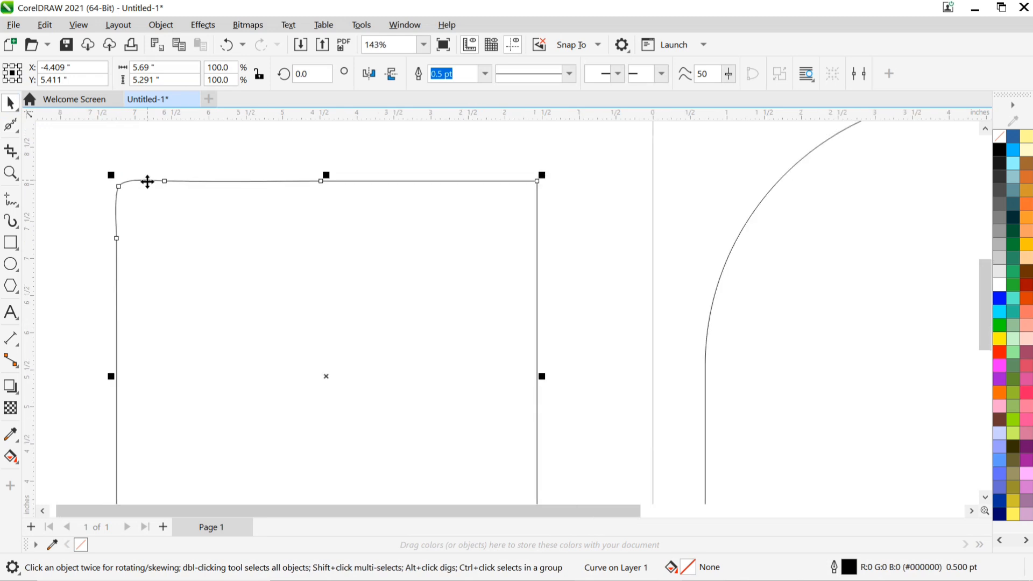
left_click(112, 205)
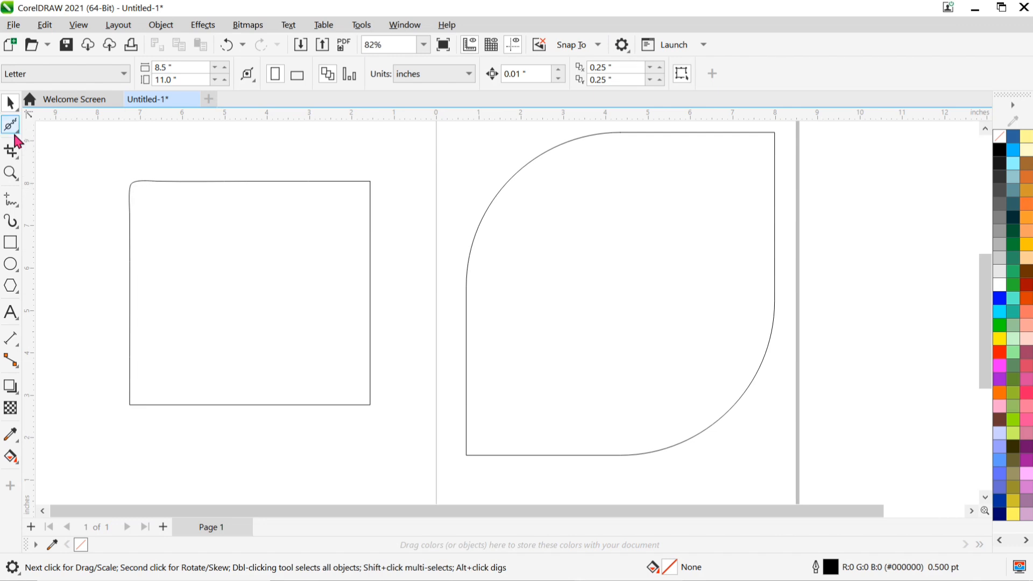
left_click(18, 126)
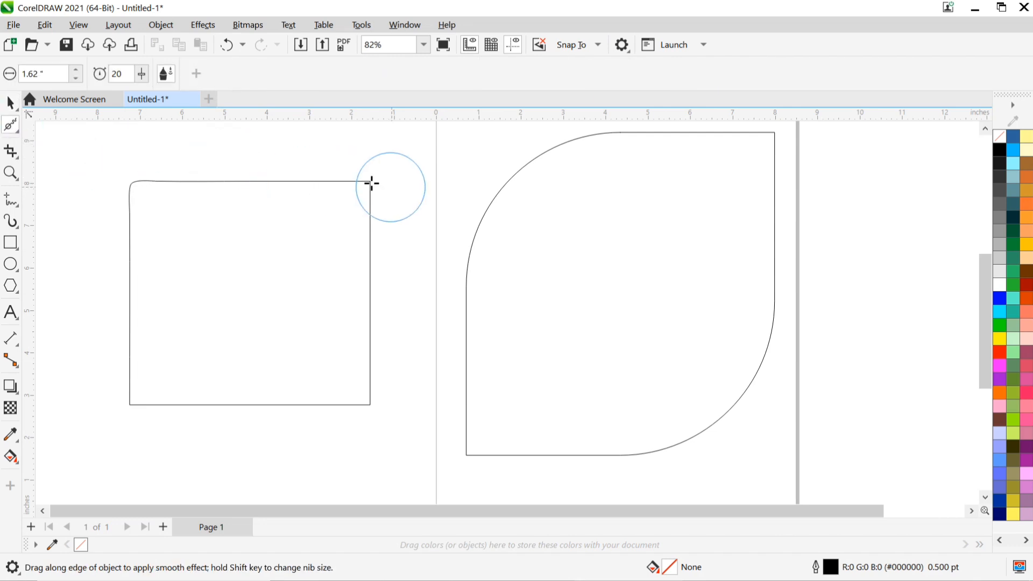
scroll(369, 182, "up", 2)
scroll(370, 182, "up", 3)
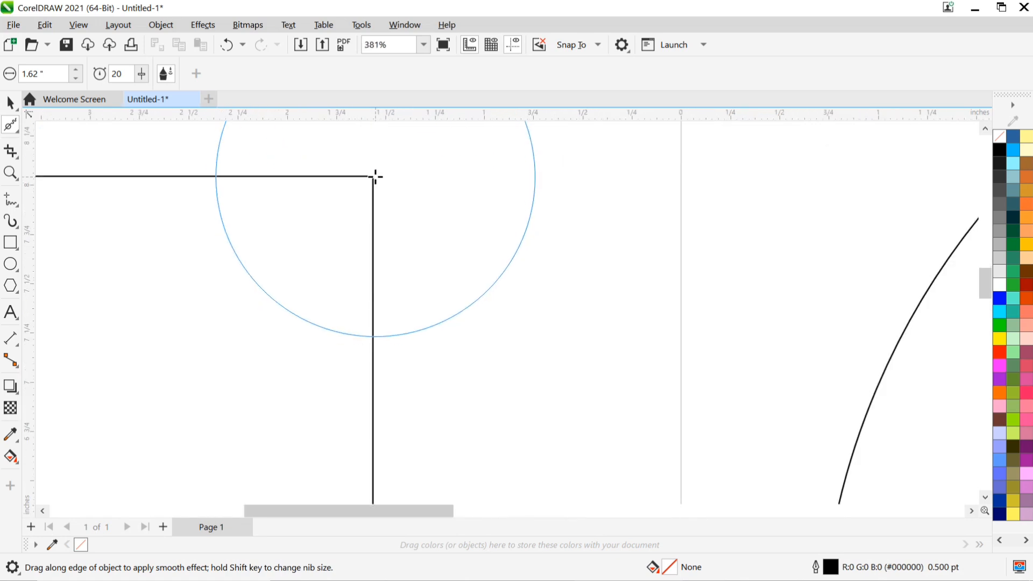
mouse_move(372, 176)
left_mouse_down()
mouse_move(286, 228)
mouse_move(327, 207)
mouse_move(305, 173)
mouse_move(370, 214)
left_mouse_up()
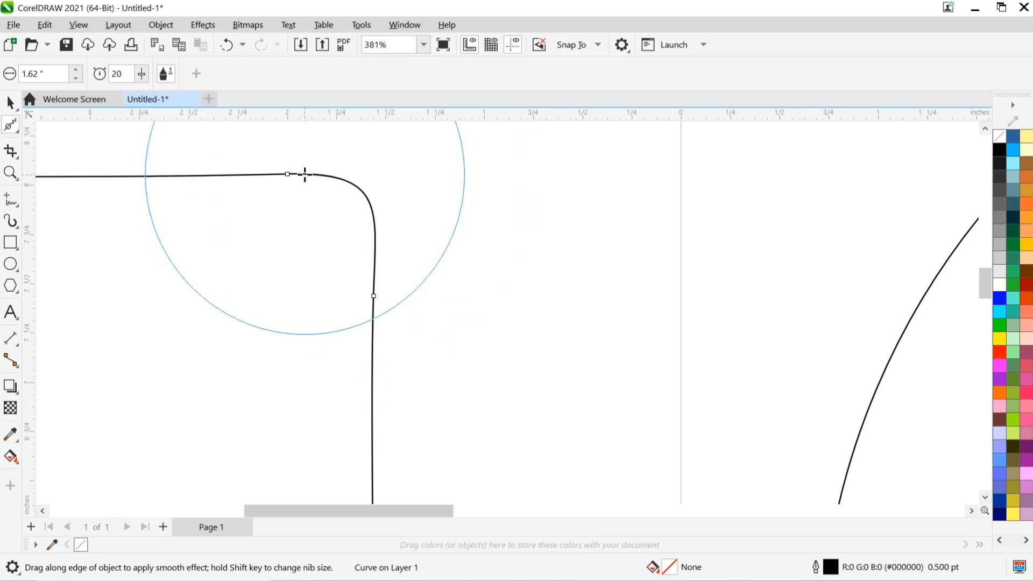
scroll(304, 174, "down", 5)
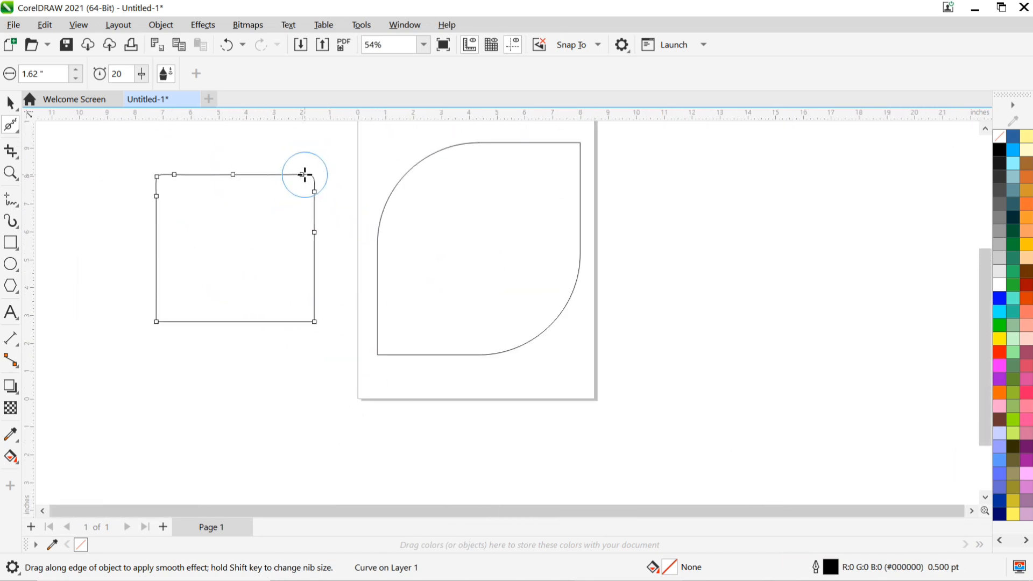
left_click(12, 103)
left_click(83, 103)
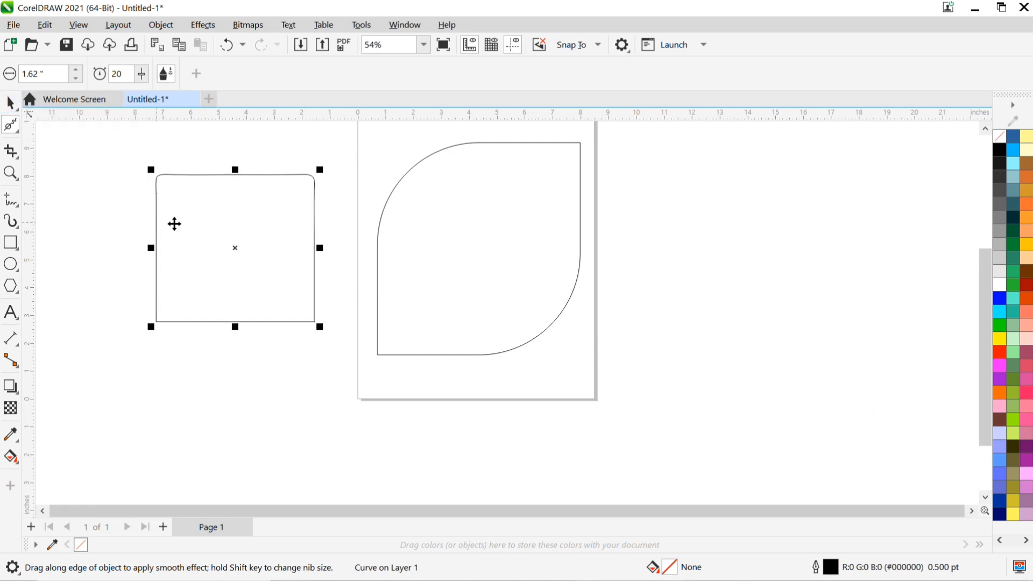
Smear the rectangle's two lower corners inward and part of its bottom edge outward with the Smear tool at a 1.62 in nib.
left_click(17, 131)
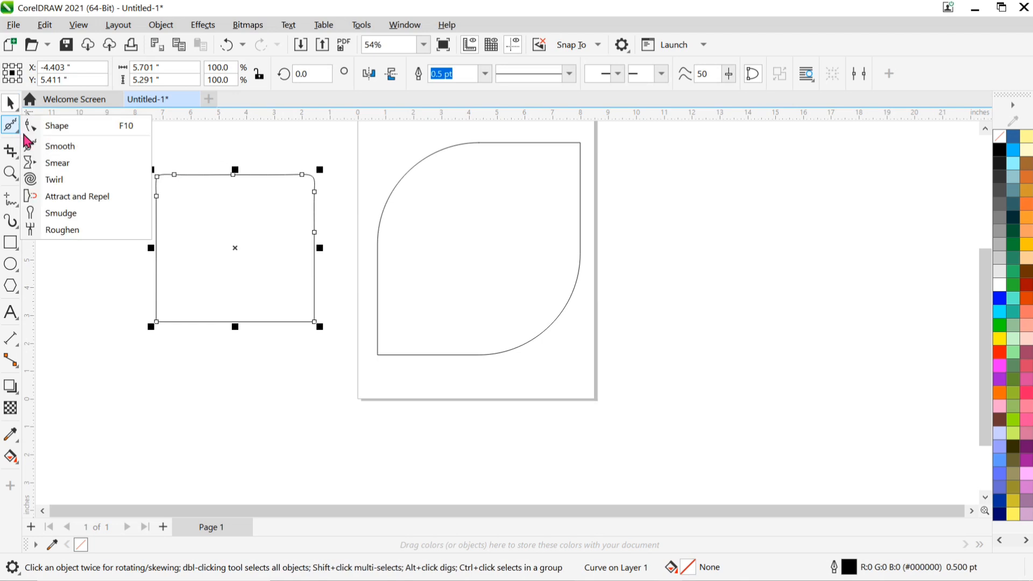
left_click(48, 163)
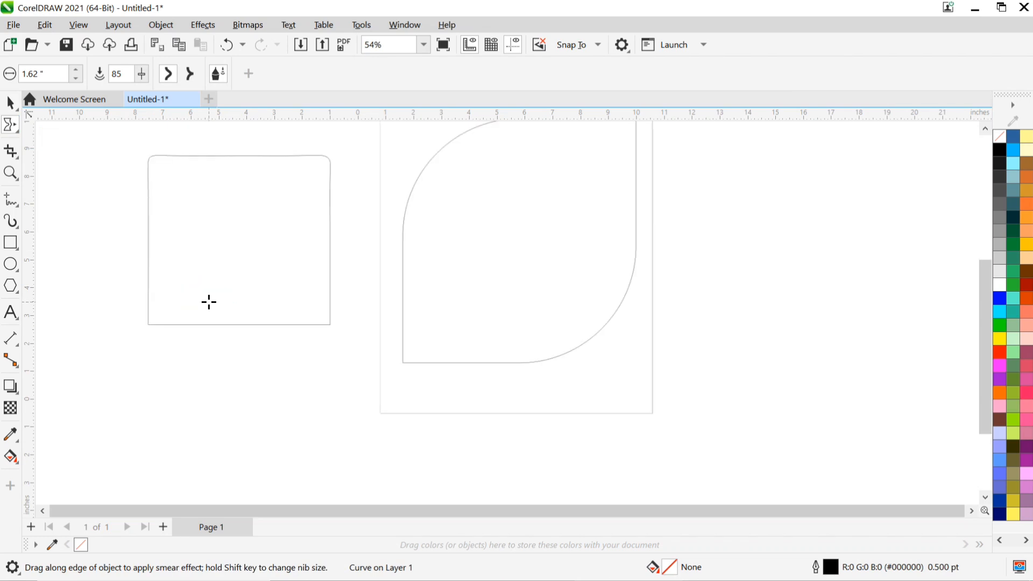
scroll(209, 301, "down", 1)
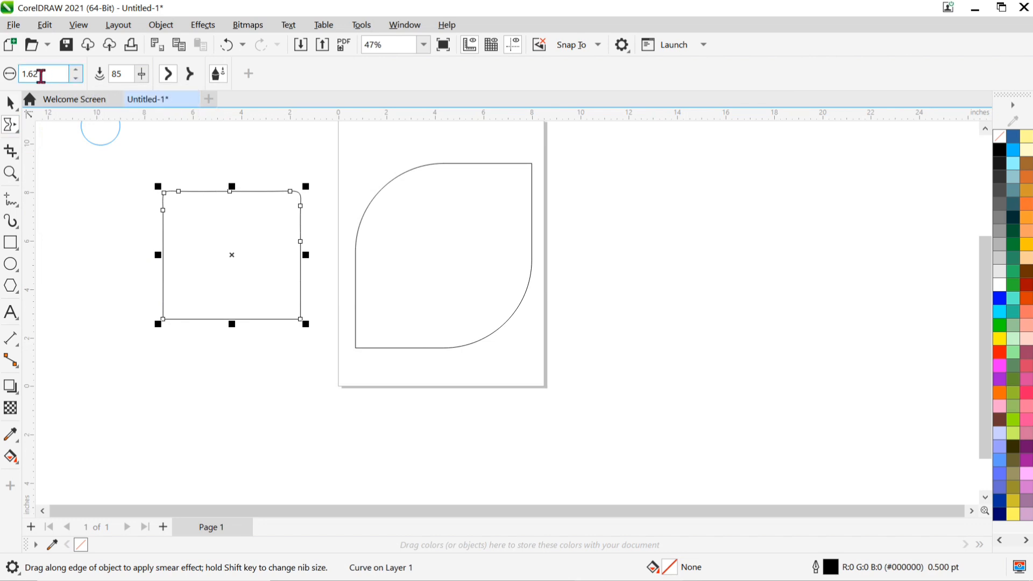
left_click(80, 70)
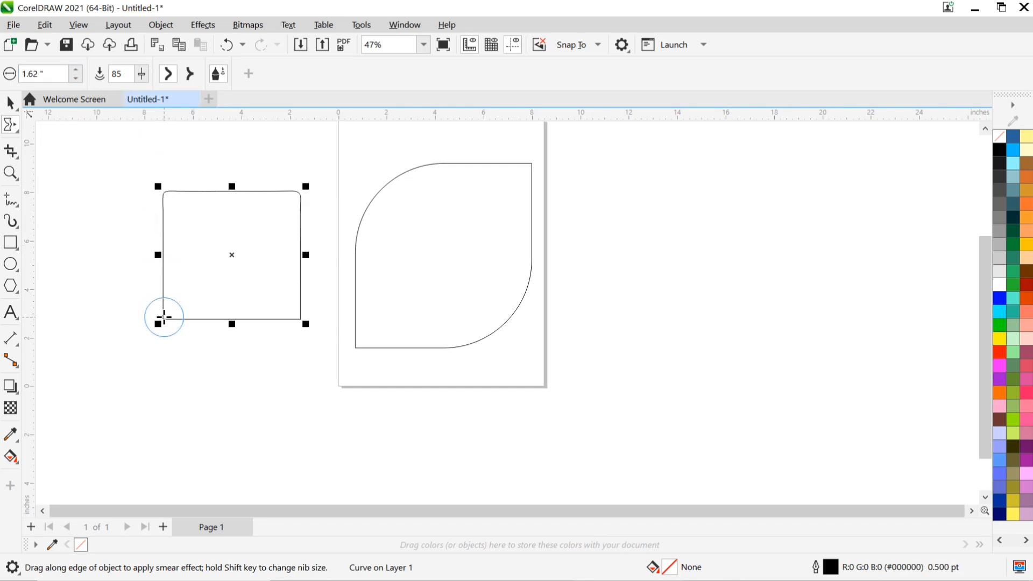
scroll(164, 317, "up", 4)
mouse_move(168, 316)
left_mouse_down()
mouse_move(206, 286)
mouse_move(190, 300)
left_mouse_up()
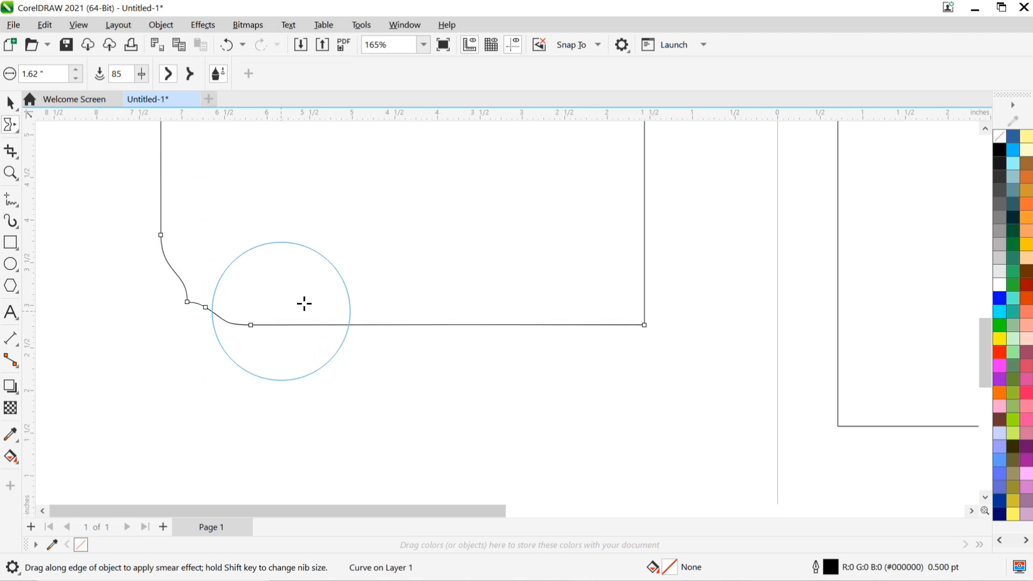
left_click_drag(326, 328, 325, 367)
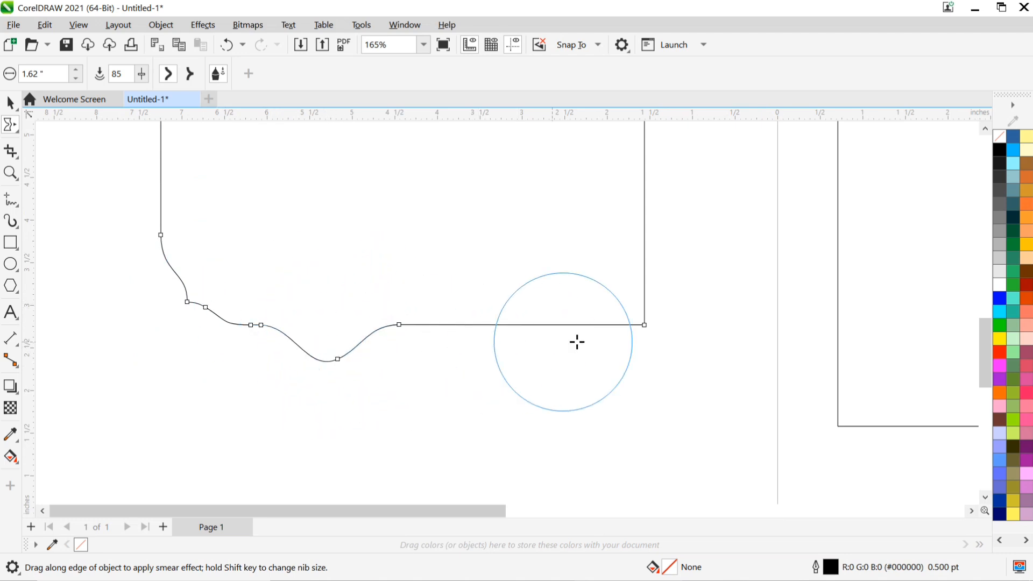
mouse_move(647, 323)
left_mouse_down()
mouse_move(619, 316)
mouse_move(604, 293)
left_mouse_up()
scroll(604, 292, "down", 2)
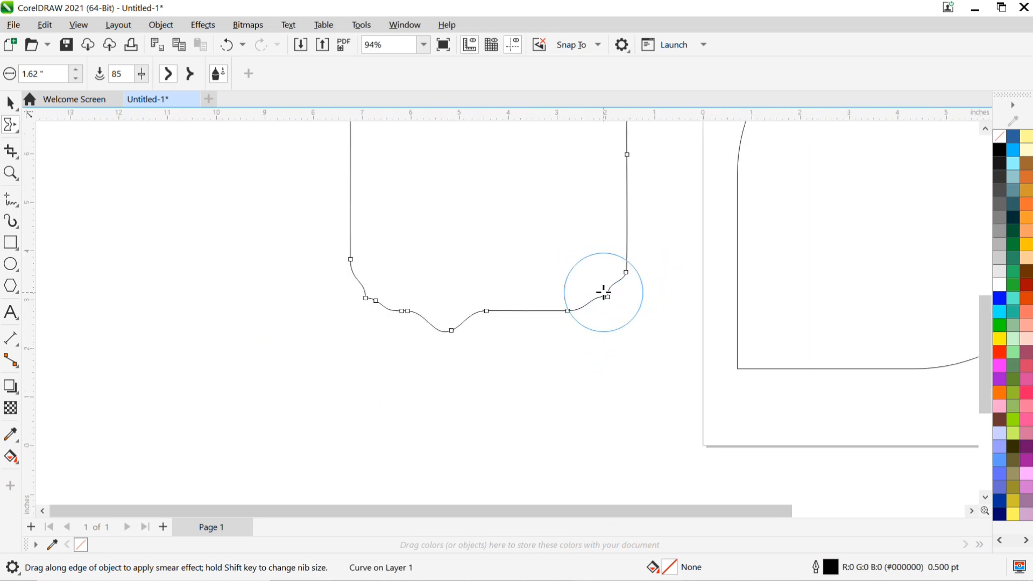
scroll(604, 293, "down", 1)
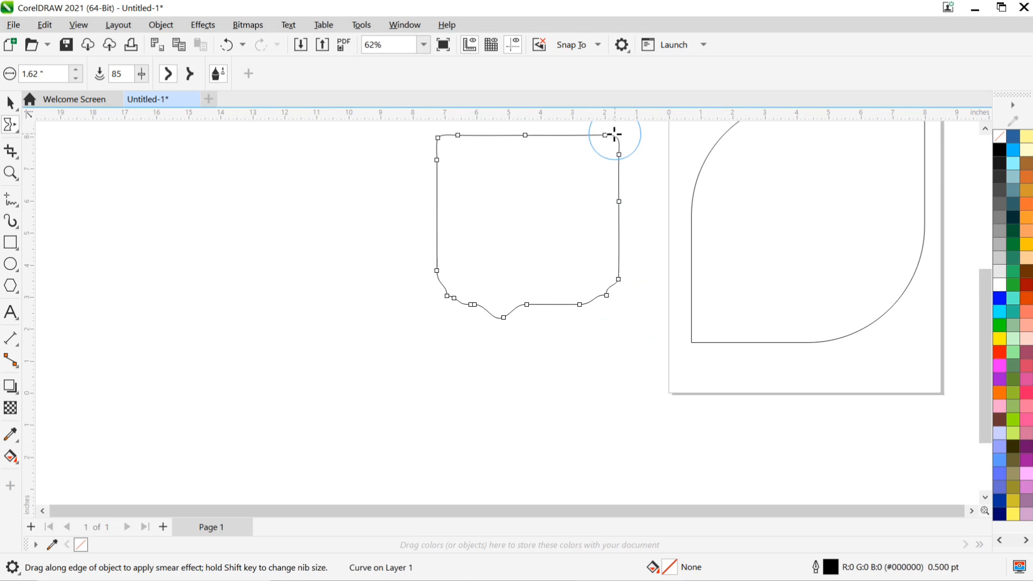
Try smearing the rectangle's upper-left corner outward, and undo all smearing and smoothing applied to the rectangle.
mouse_move(437, 138)
left_mouse_down()
mouse_move(470, 169)
mouse_move(460, 151)
mouse_move(431, 143)
left_mouse_up()
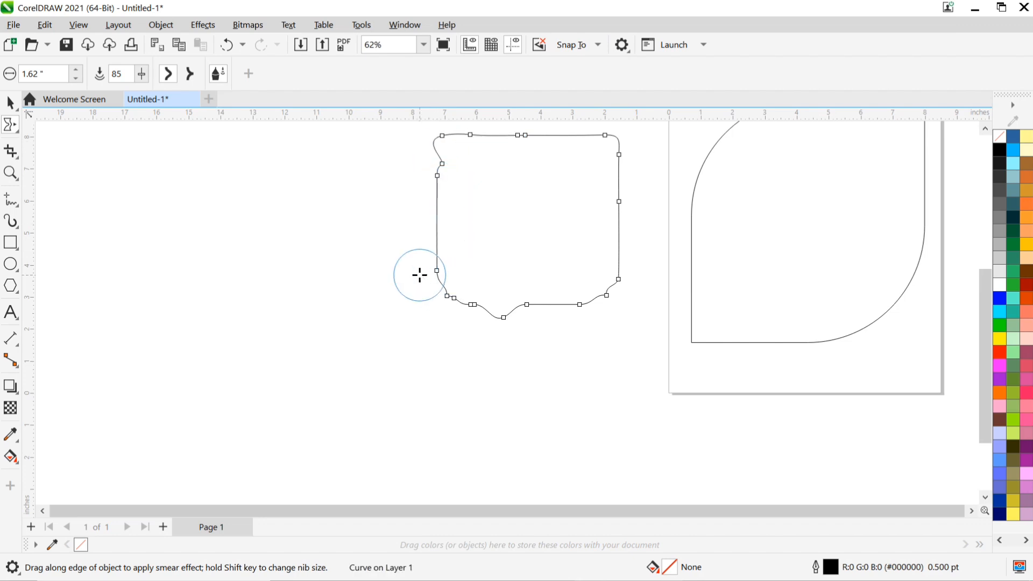
key("ctrl+z")
key("ctrl+z")
key("ctrl+z")
Smear the square-cornered rectangle's lower-left and lower-right corners inward to match, using a 1.62 in nib and pressure 85, and deselect it.
left_click_drag(436, 299, 455, 290)
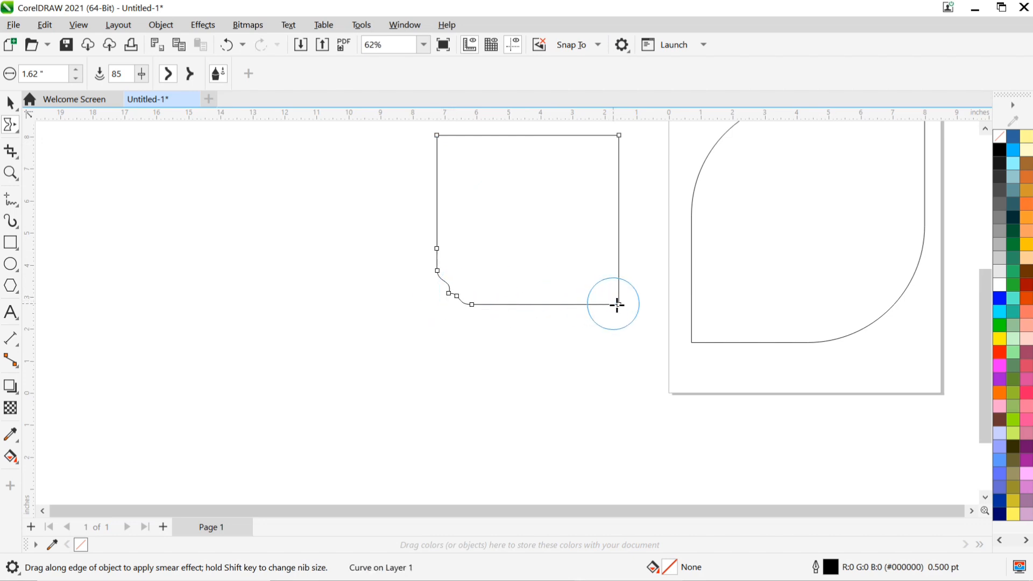
left_click_drag(618, 302, 607, 293)
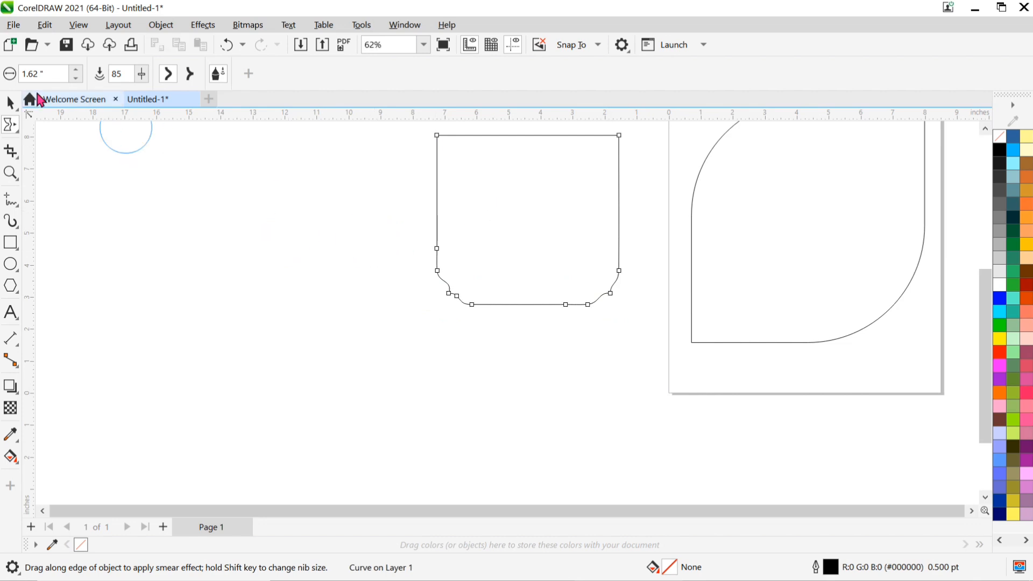
left_click(17, 104)
key("space")
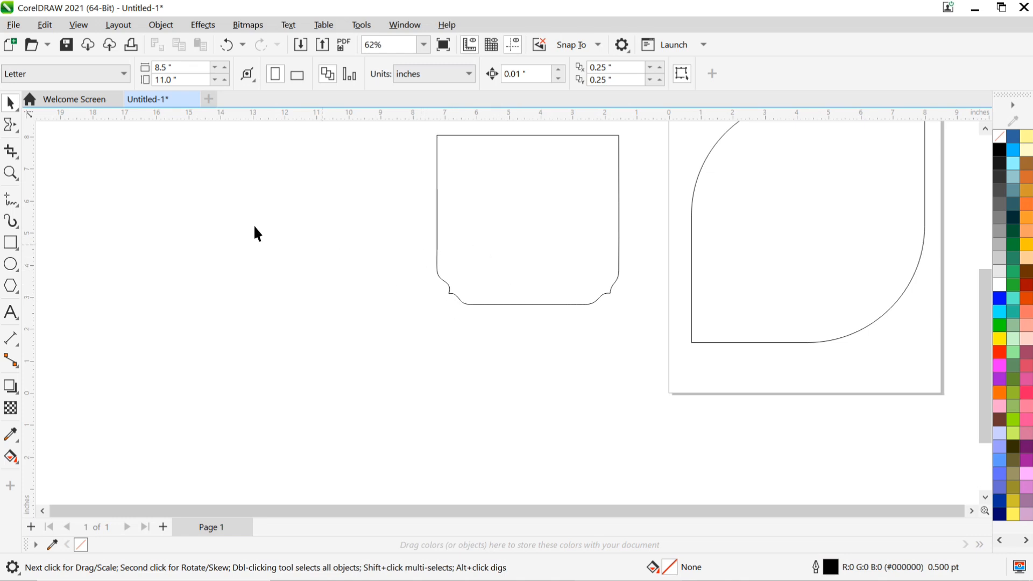
Draw a rectangle about 2.9 × 3.3 in to the left of the smeared shape.
left_click(18, 131)
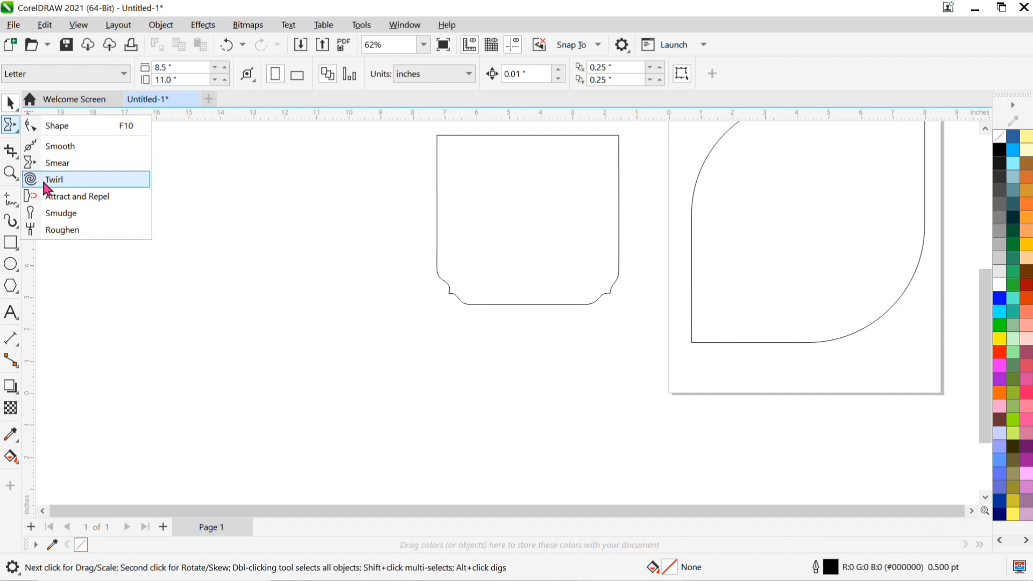
left_click(18, 248)
left_click(54, 242)
left_click_drag(279, 238, 372, 344)
Twirl the small rectangle's outline at or near all four corners with the Twirl tool, using a 1.62 in nib and rate 50.
left_click(16, 134)
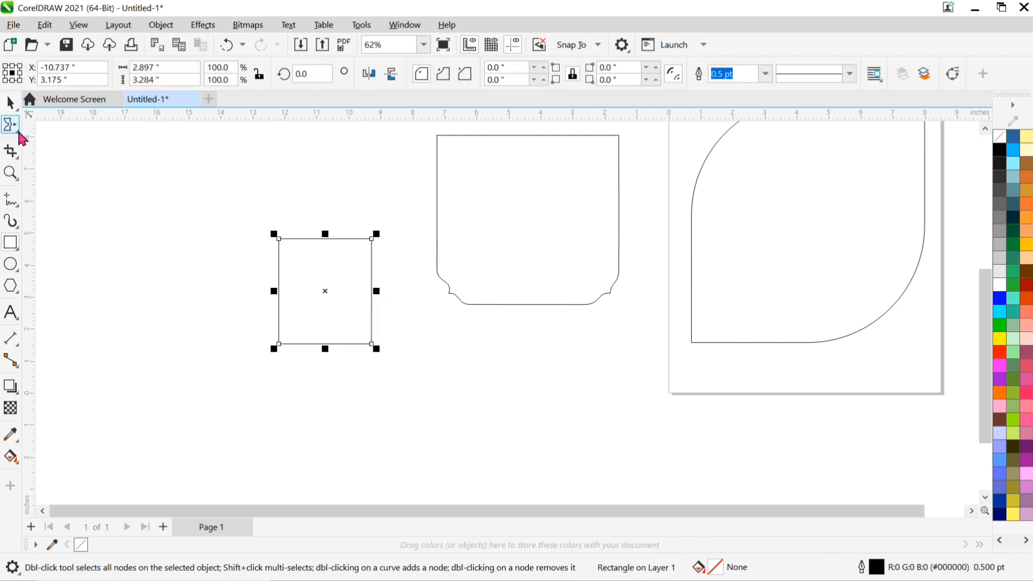
left_click(20, 134)
left_click(32, 178)
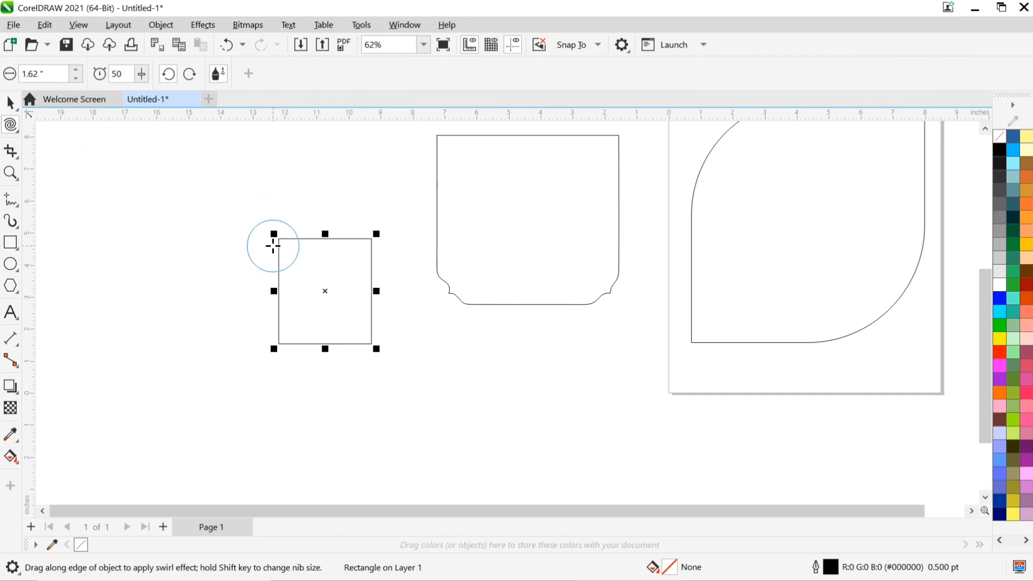
left_click_drag(279, 237, 287, 241)
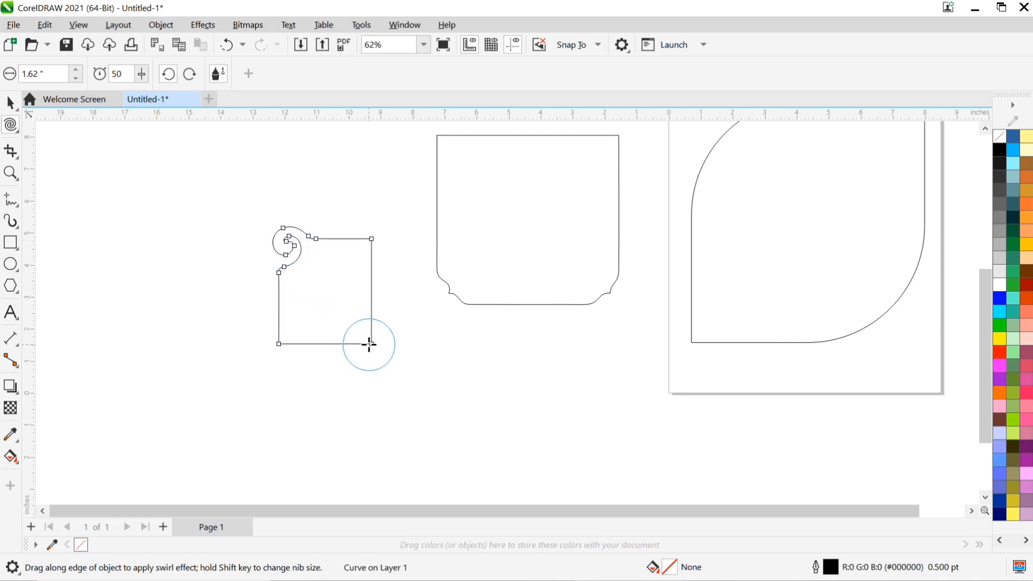
left_click_drag(371, 341, 358, 334)
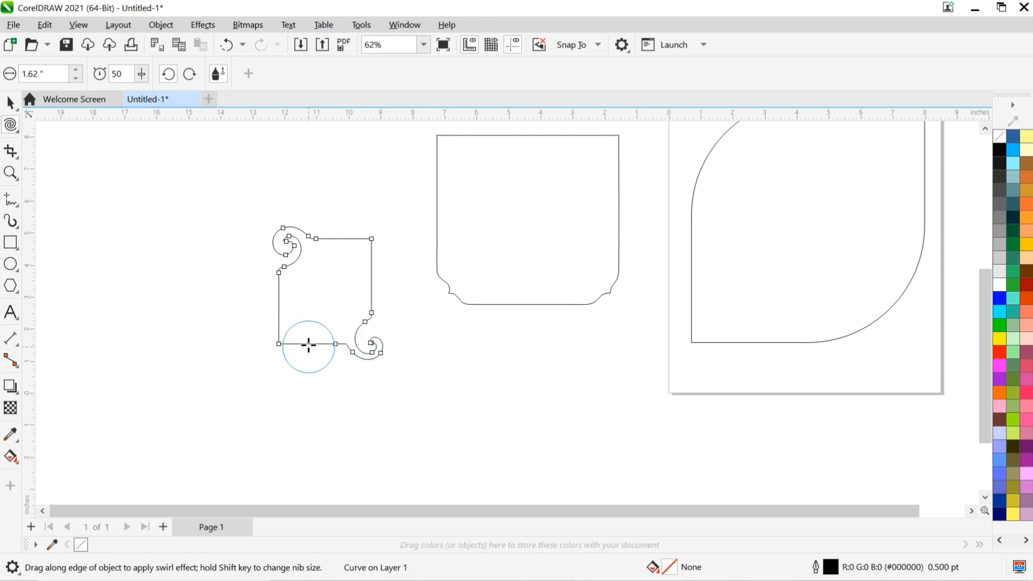
left_click_drag(309, 341, 307, 341)
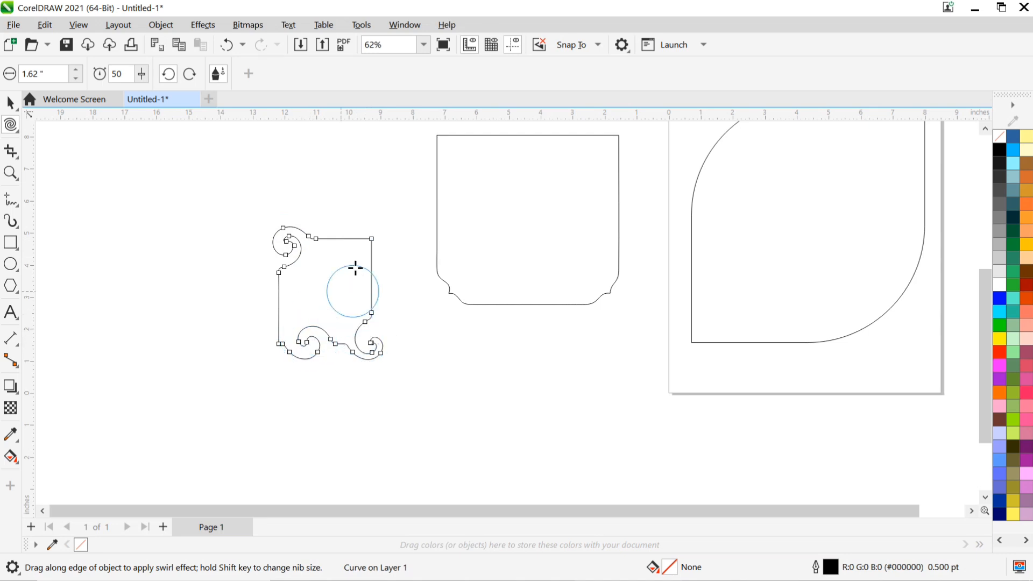
left_click_drag(357, 238, 357, 239)
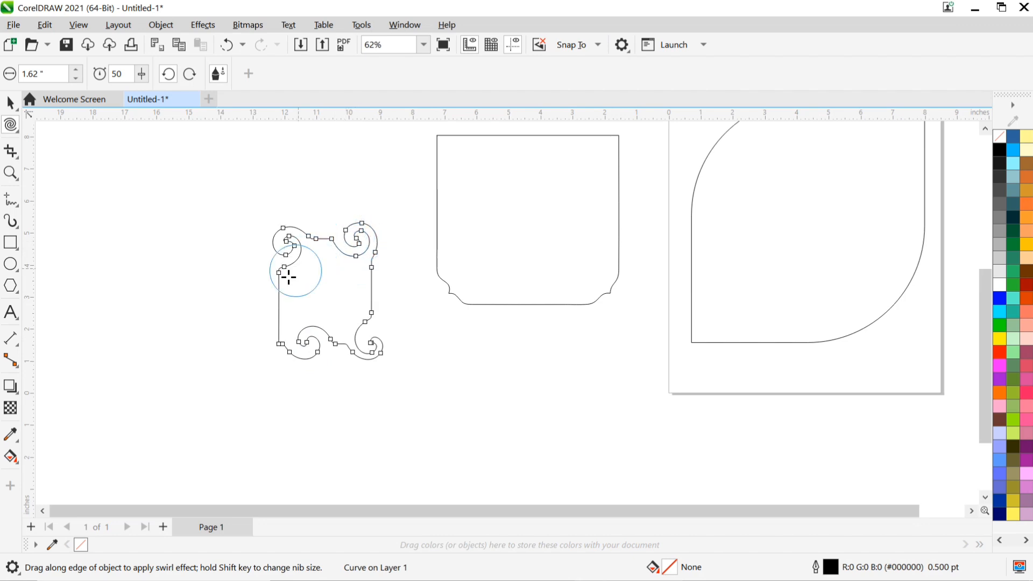
Twirl the middle of the small shape's left edge inward into a larger spiral, and deselect the shape.
mouse_move(277, 288)
left_mouse_down()
mouse_move(305, 298)
mouse_move(293, 293)
left_mouse_up()
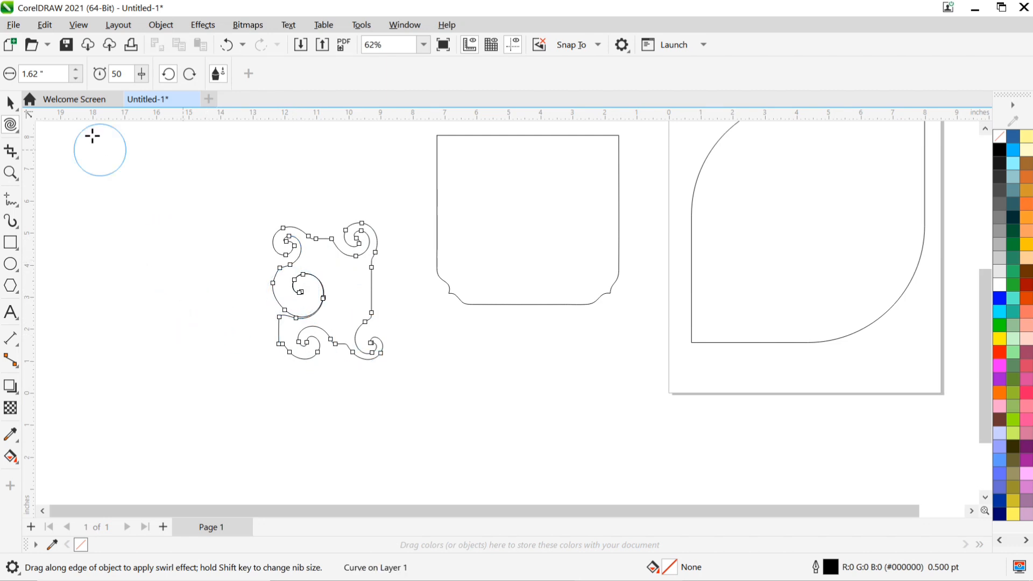
left_click(10, 102)
left_click(155, 231)
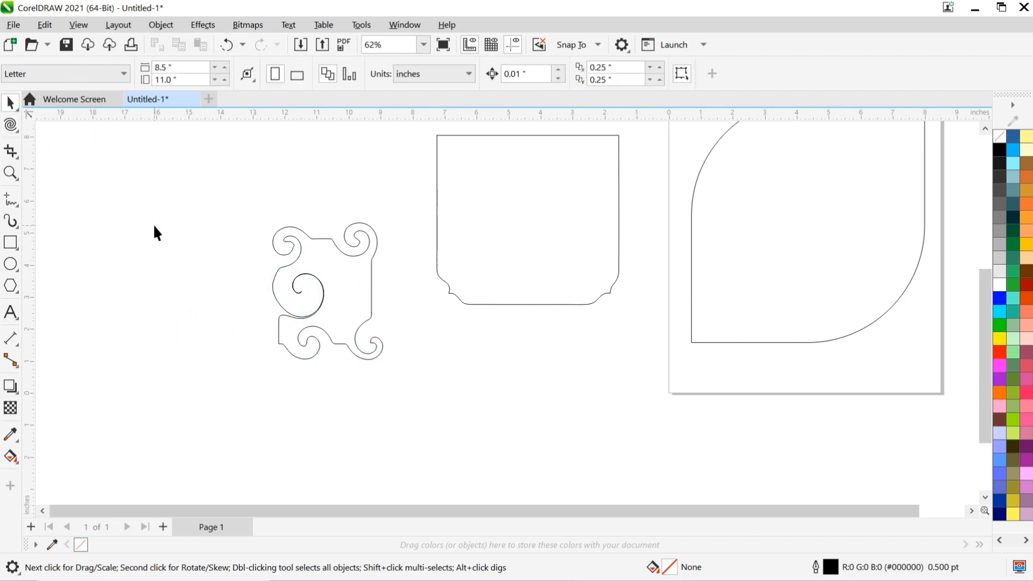
Draw a rectangle about 5.8 × 5.8 in below the smeared shape.
left_click(18, 131)
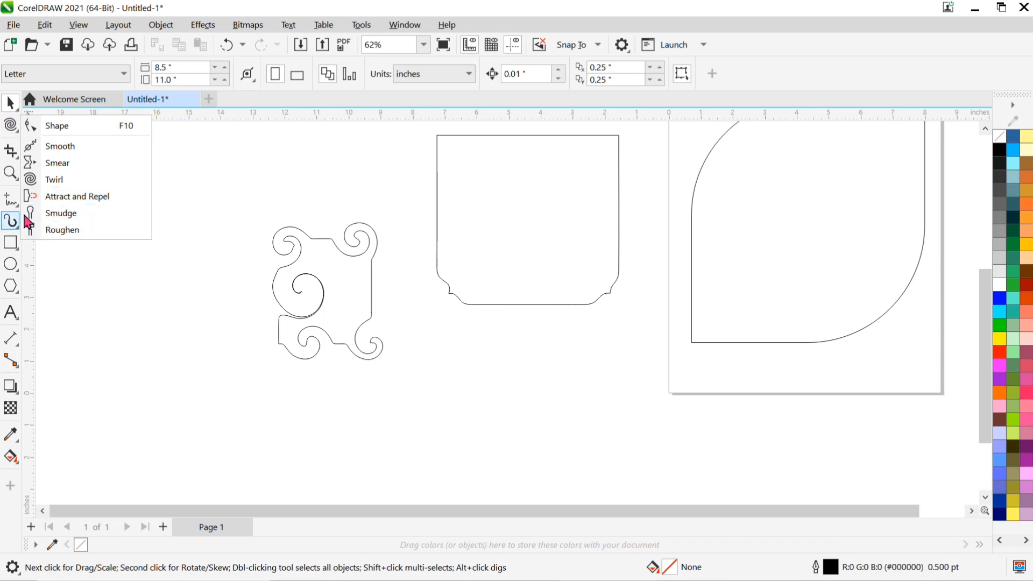
left_click(10, 243)
scroll(306, 290, "down", 2)
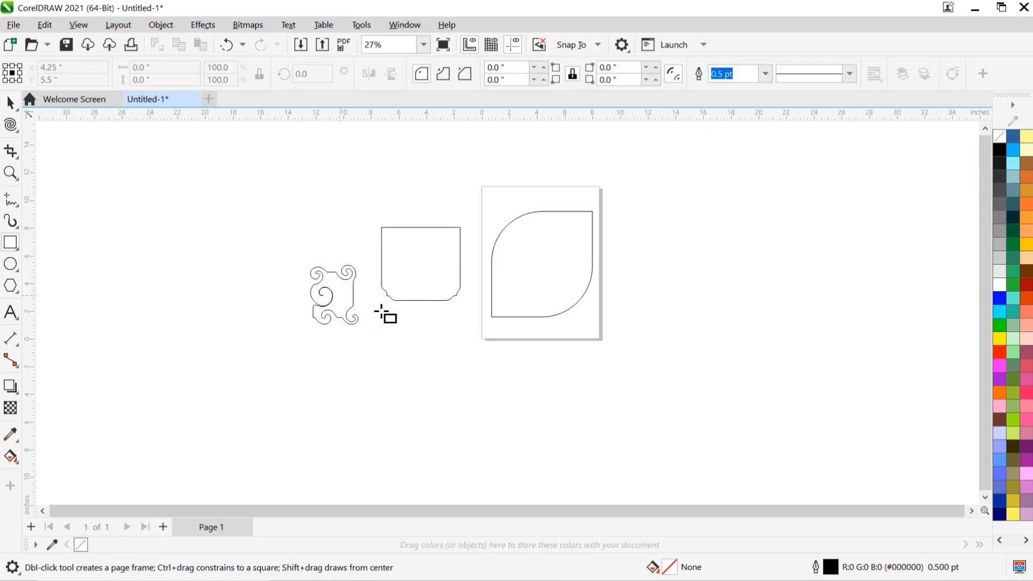
left_click_drag(391, 318, 470, 396)
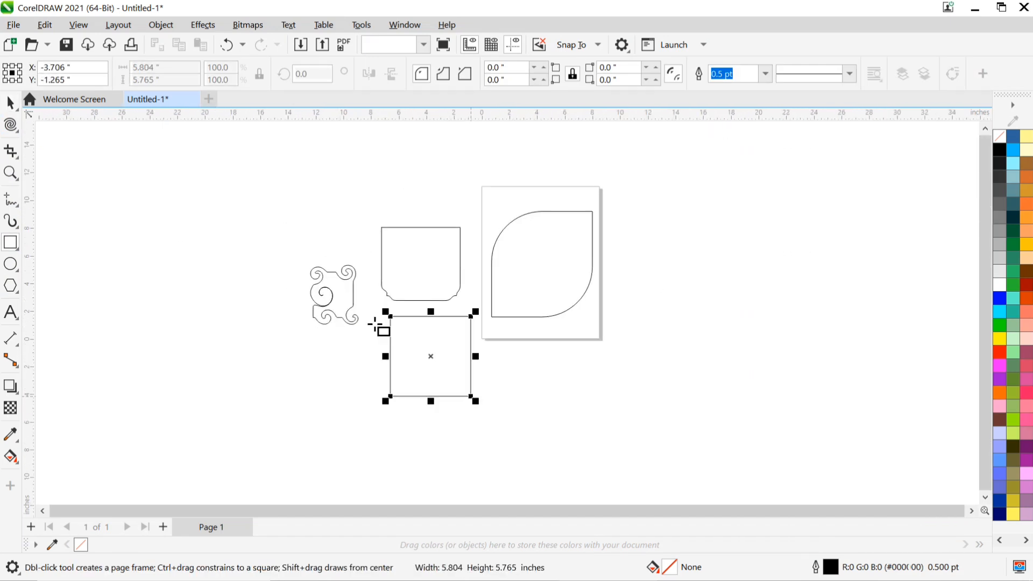
Deform the lower rectangle's top-left corner and adjoining top and left edges with the Attract tool at a 1.62 in nib, and deselect it.
left_click(20, 133)
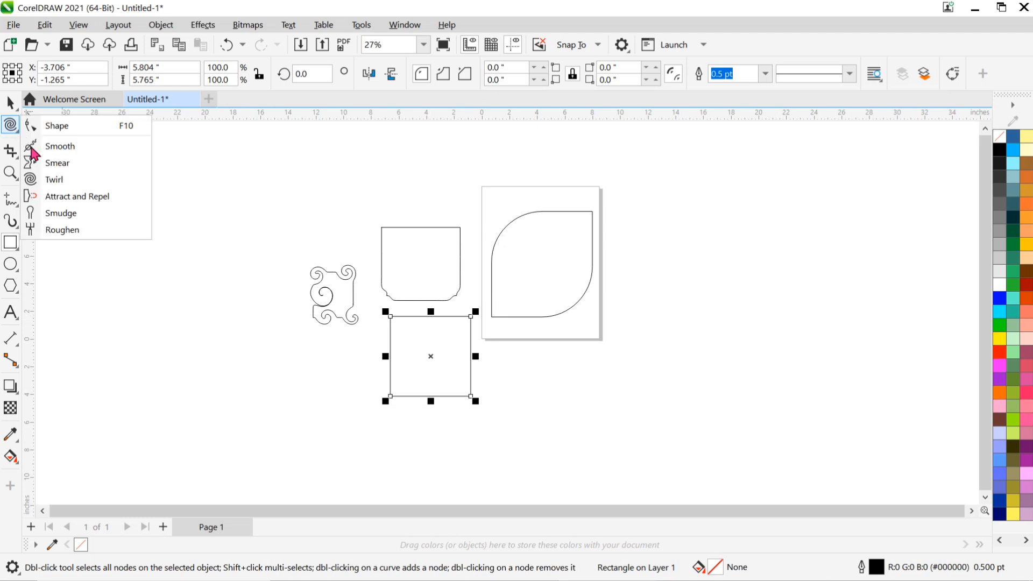
left_click(65, 200)
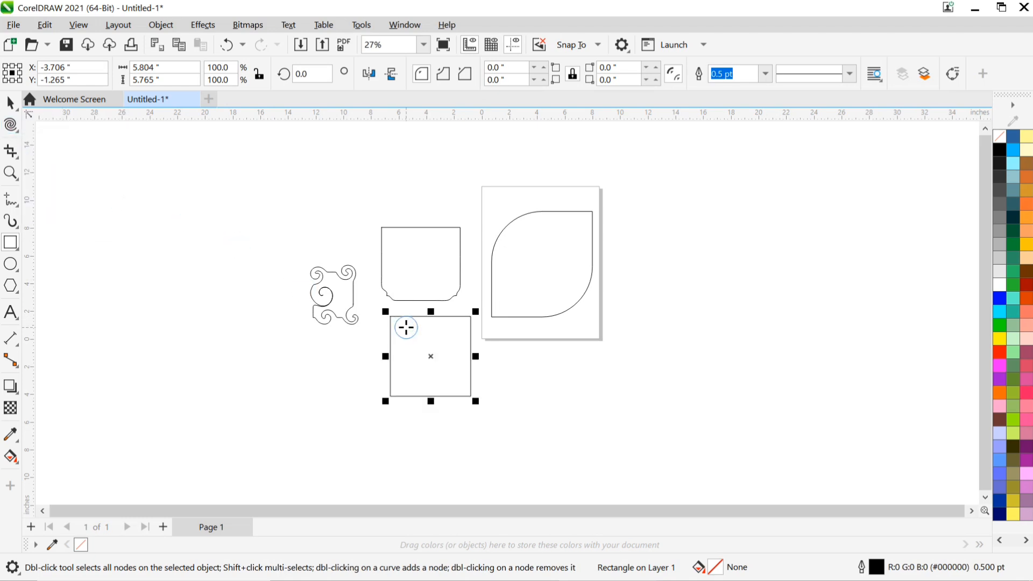
mouse_move(389, 316)
left_mouse_down()
mouse_move(444, 318)
mouse_move(427, 338)
mouse_move(361, 336)
mouse_move(405, 357)
left_mouse_up()
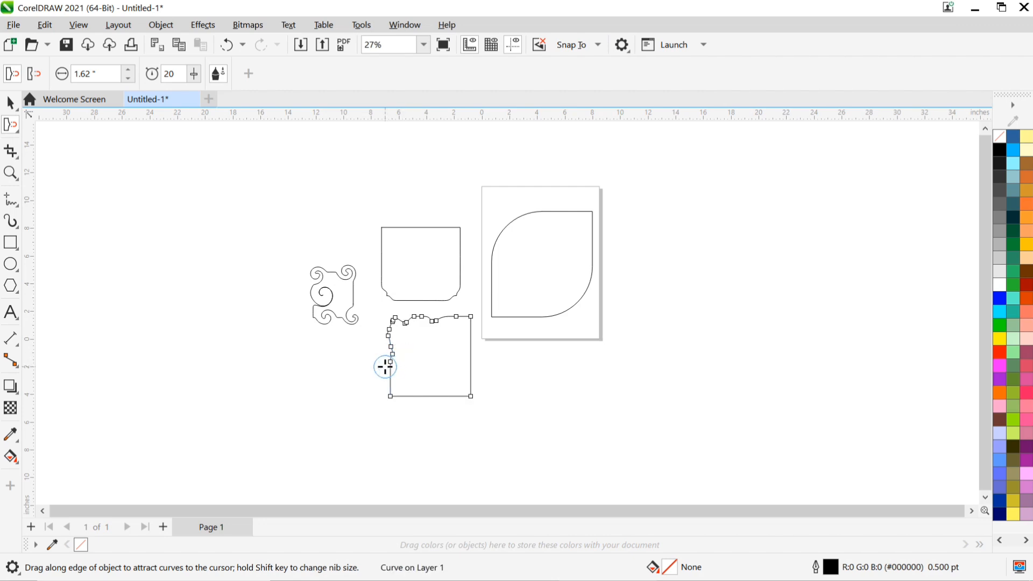
left_click(390, 368)
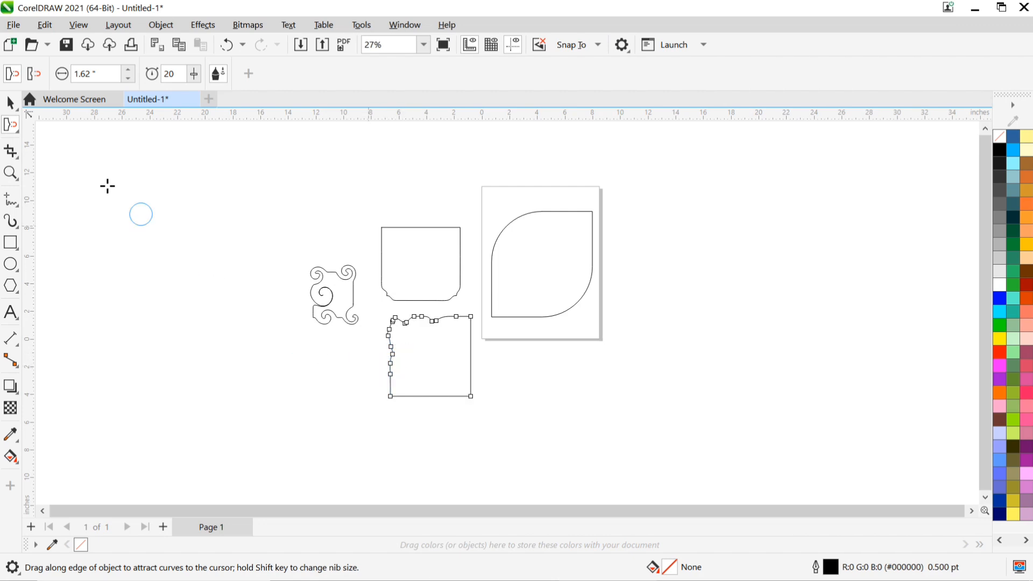
left_click(10, 102)
scroll(446, 358, "up", 2)
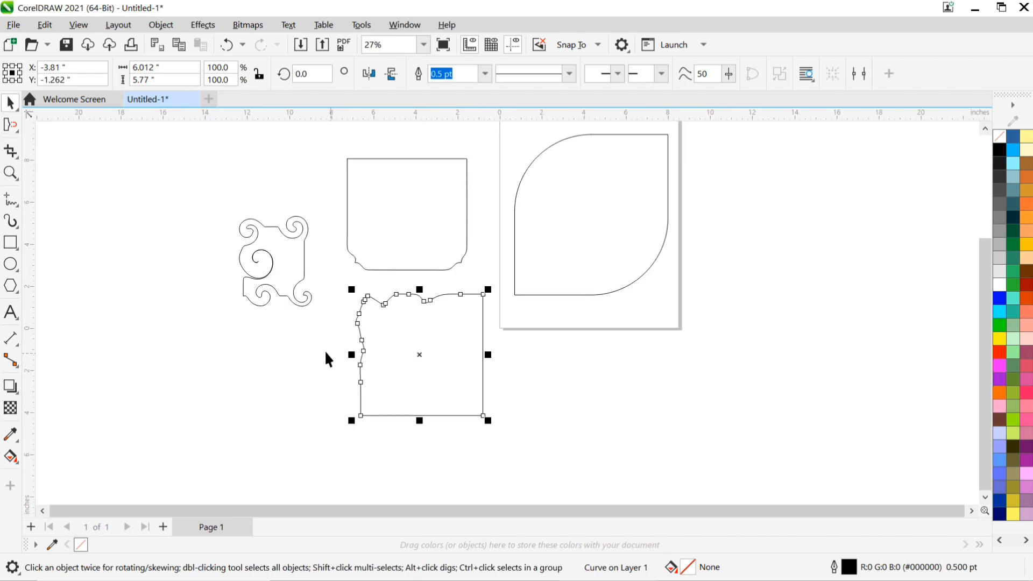
left_click(464, 341)
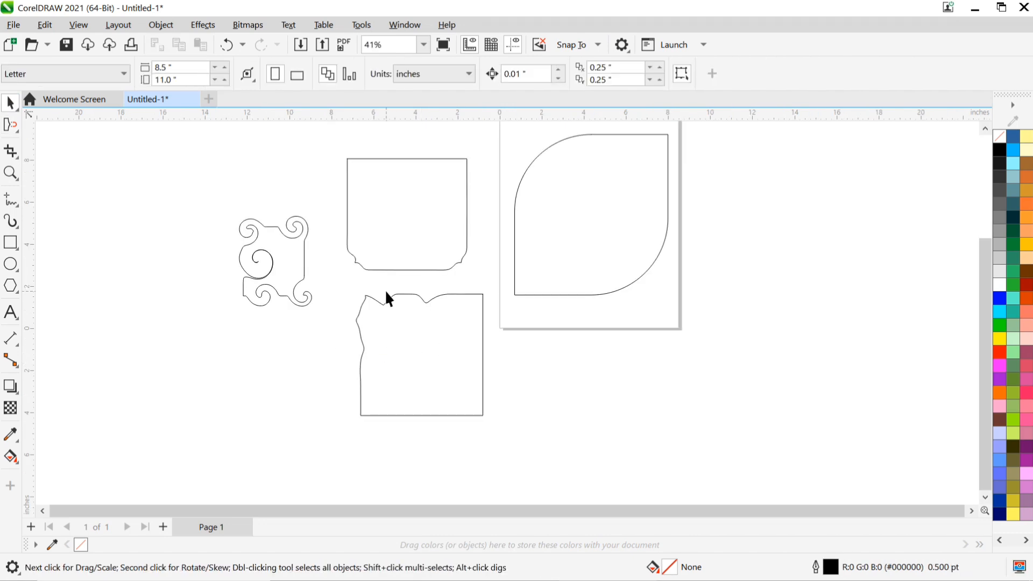
Pull a long curved arm outward from the upper shape's left edge with the Smudge tool at a 0.78 in nib size.
left_click(18, 132)
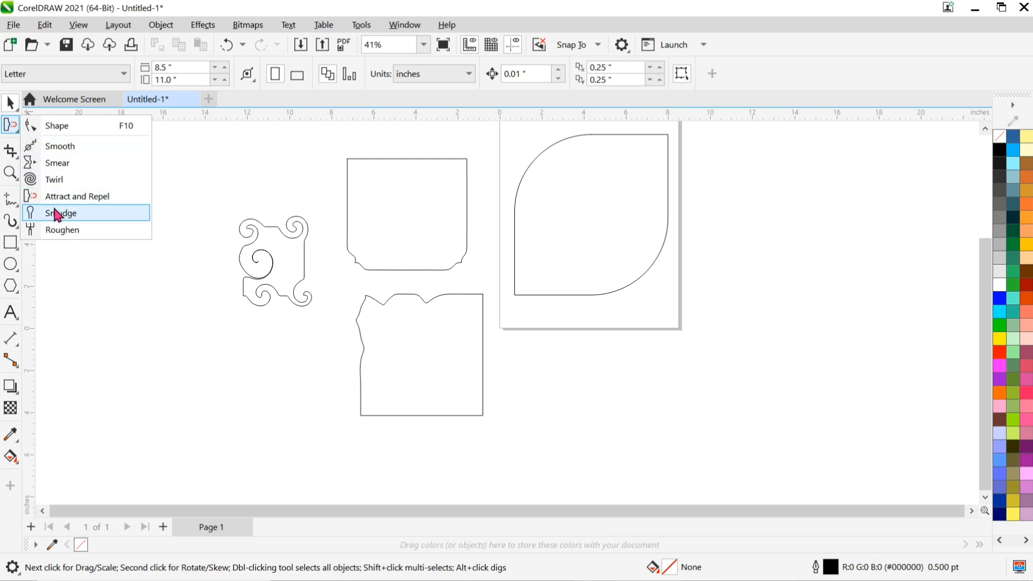
left_click(56, 212)
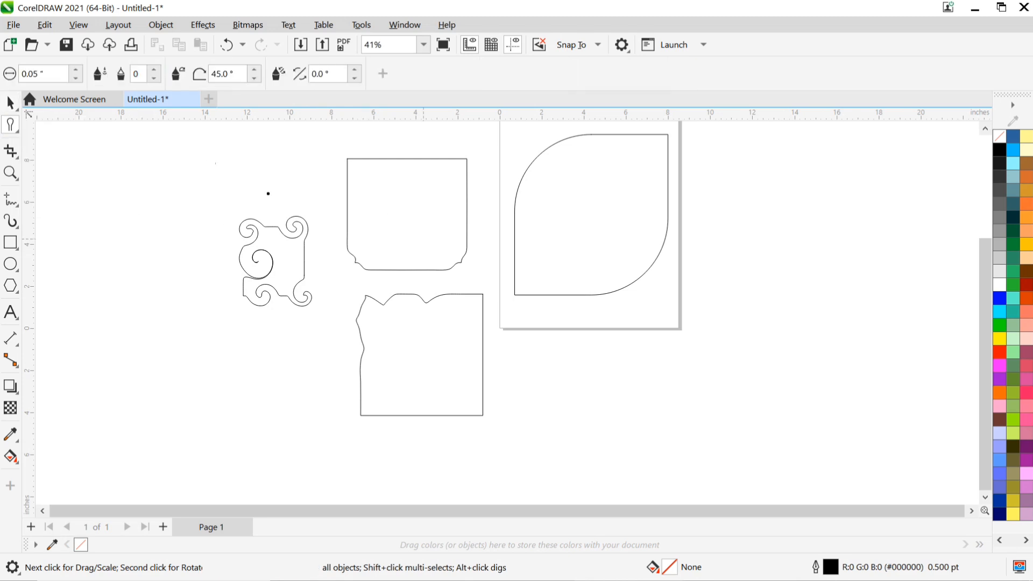
scroll(360, 219, "up", 1)
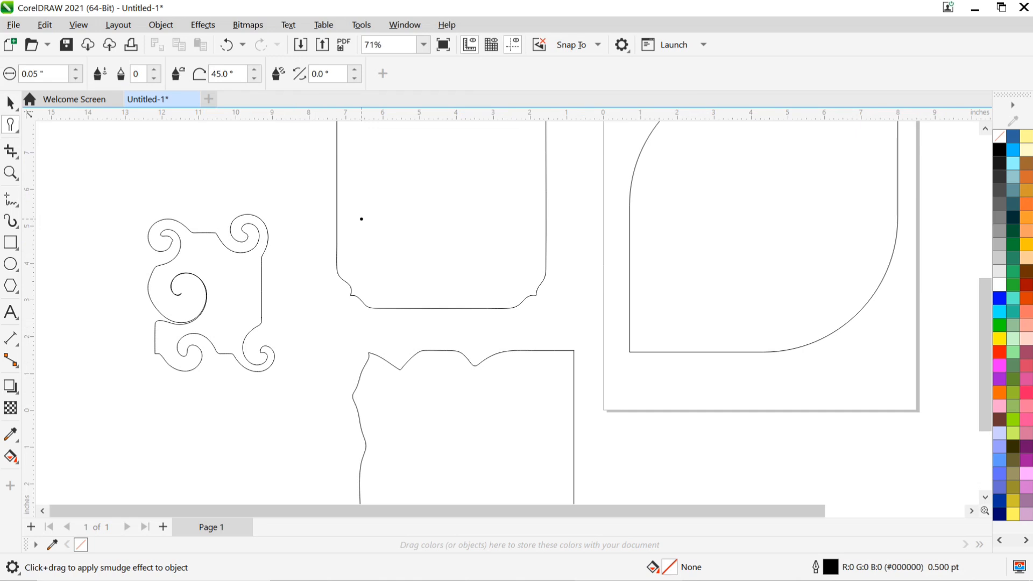
scroll(361, 219, "down", 1)
left_click(75, 70)
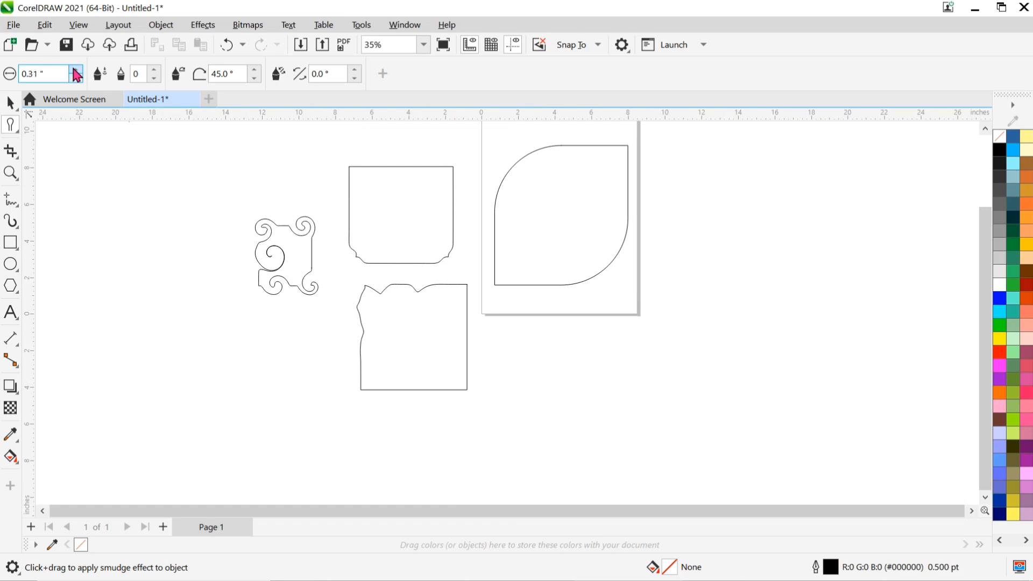
left_click(77, 70)
left_click(76, 69)
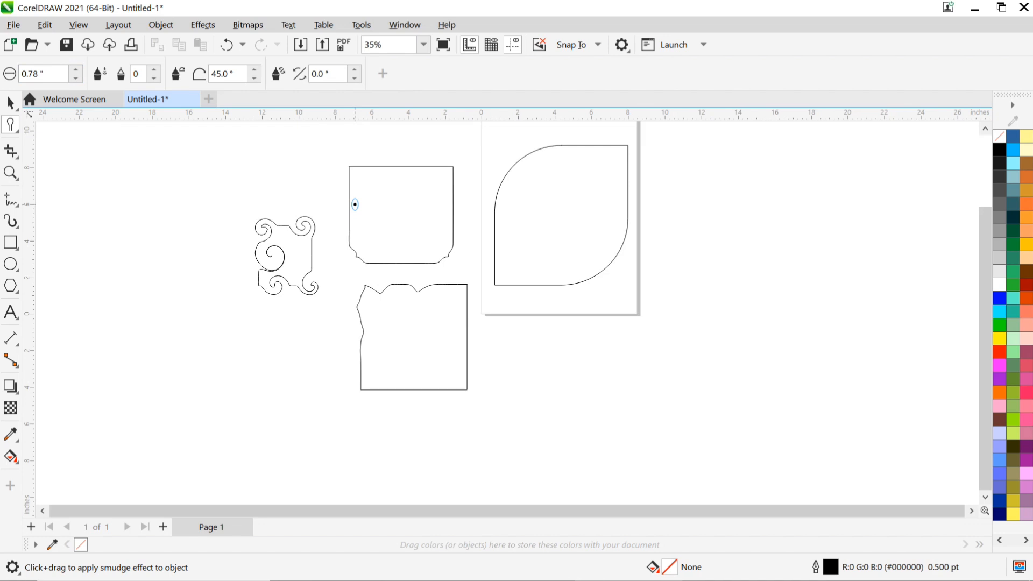
left_click(357, 222)
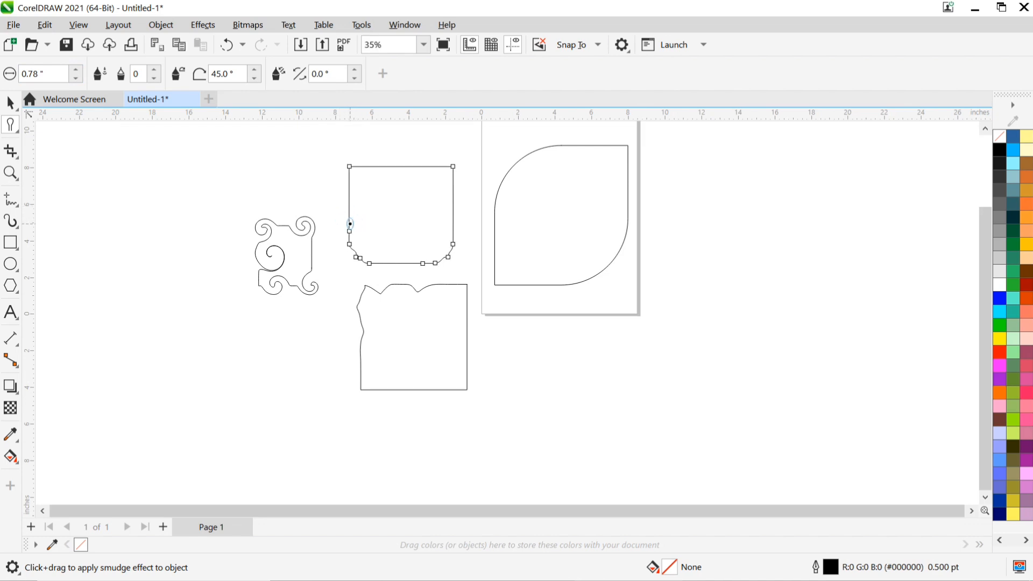
mouse_move(356, 200)
left_mouse_down()
mouse_move(329, 222)
mouse_move(320, 273)
left_mouse_up()
Smudge two curved arms outward from the upper shape's right edge, one near the top and one lower, and deselect the shape.
mouse_move(428, 208)
left_mouse_down()
mouse_move(475, 163)
mouse_move(483, 198)
left_mouse_up()
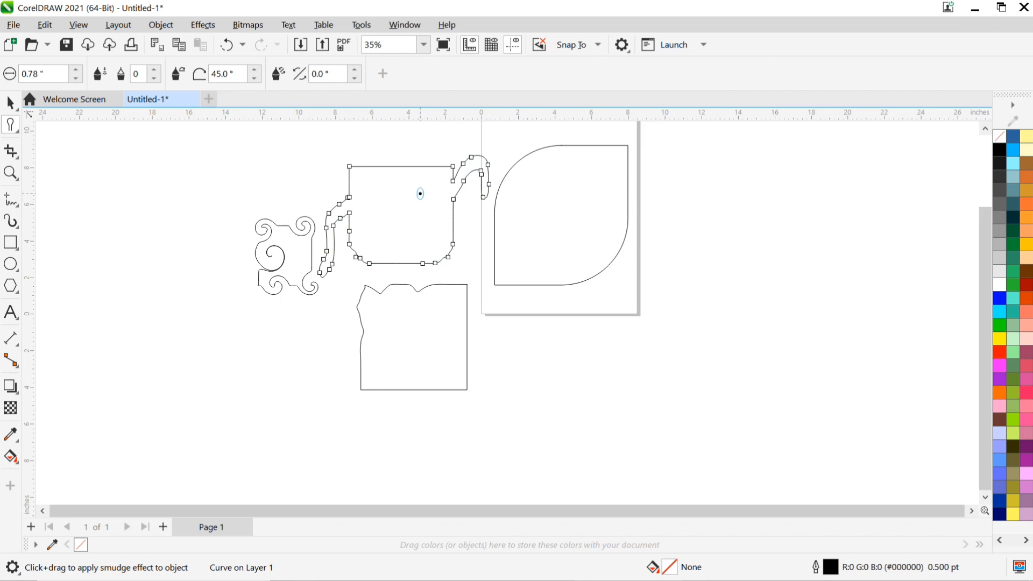
mouse_move(420, 206)
left_mouse_down()
mouse_move(473, 233)
mouse_move(467, 284)
left_mouse_up()
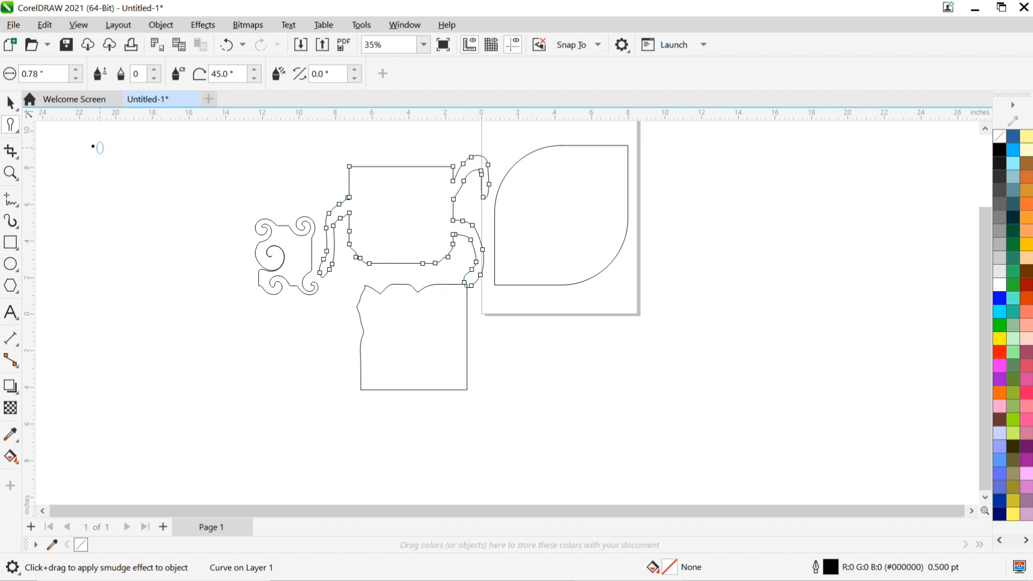
left_click(12, 102)
left_click(196, 180)
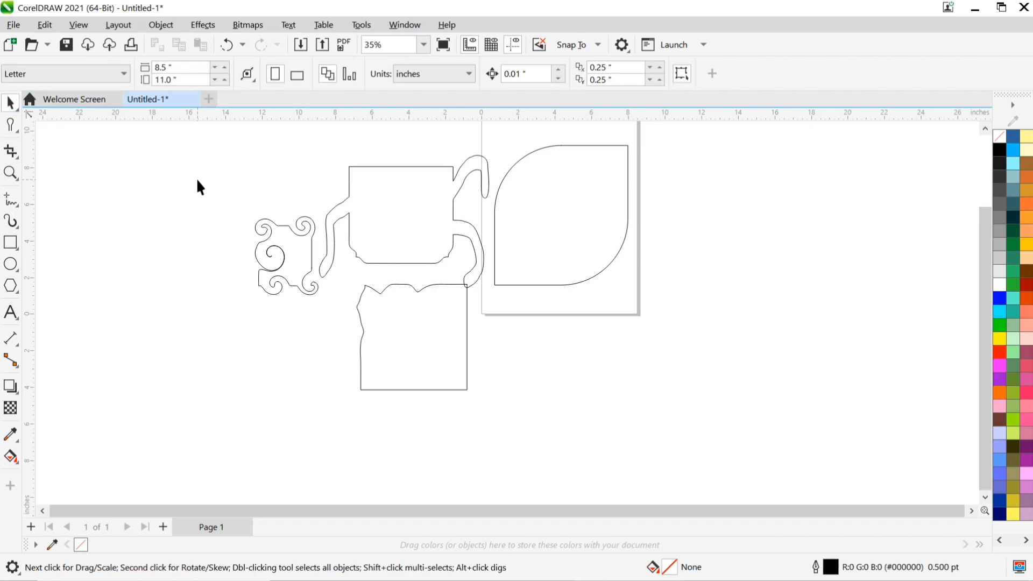
Delete all the drawn shapes and draw a rectangle about 15.8 × 14.7 in overlapping the page's left edge.
scroll(349, 223, "down", 3)
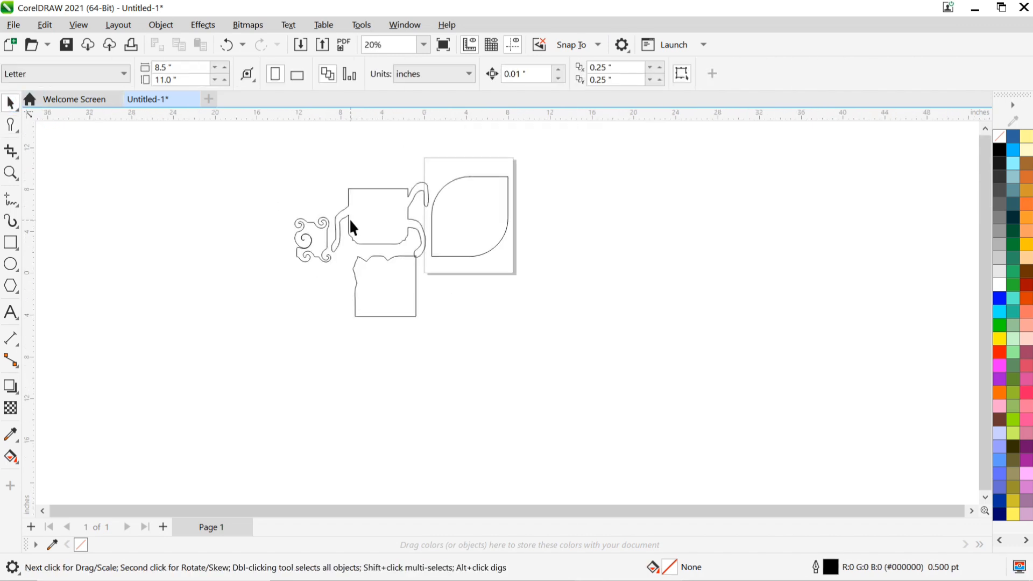
mouse_move(199, 138)
left_mouse_down()
mouse_move(344, 178)
mouse_move(557, 302)
mouse_move(552, 350)
left_mouse_up()
key("Delete")
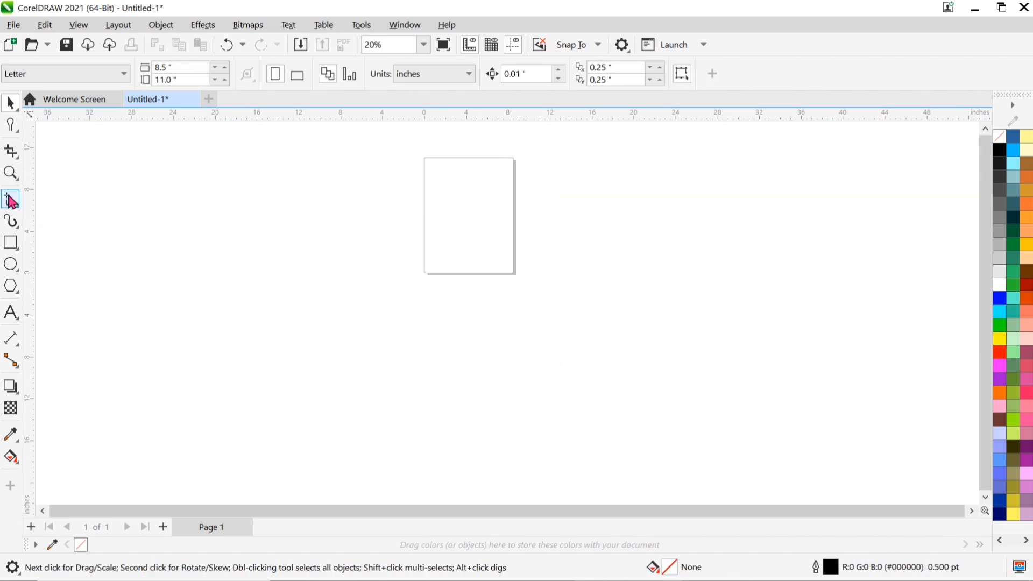
left_click(10, 242)
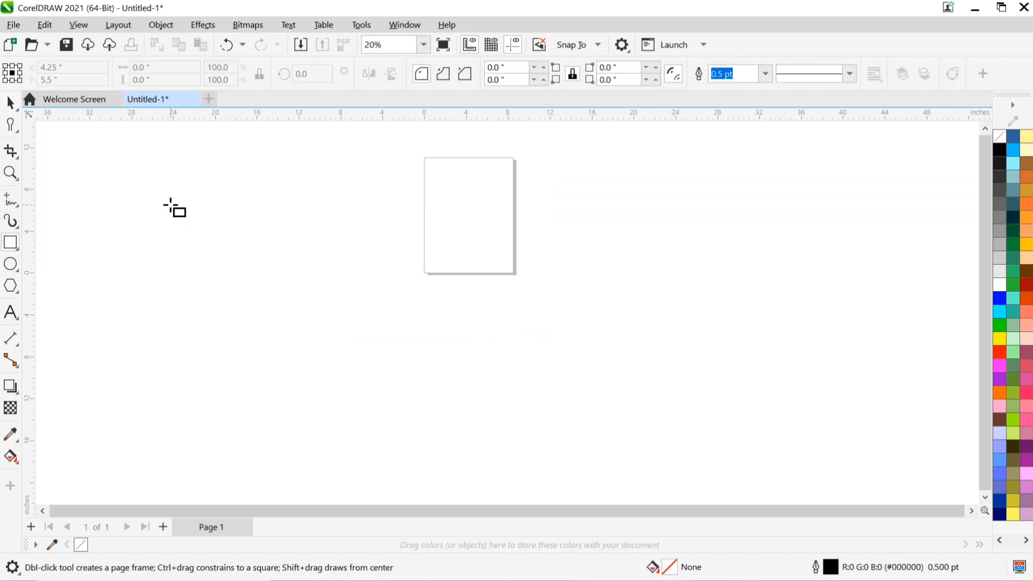
left_click_drag(290, 161, 456, 316)
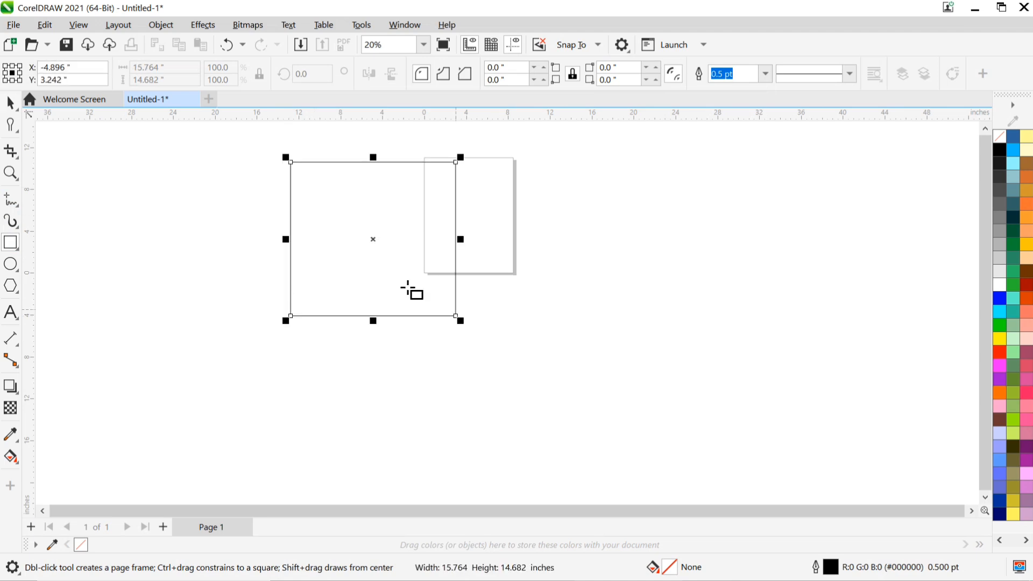
Roughen the rectangle's top edge from the left corner to just past its middle, using the Roughen tool with a 0.41 in nib.
left_click(15, 130)
left_click(19, 134)
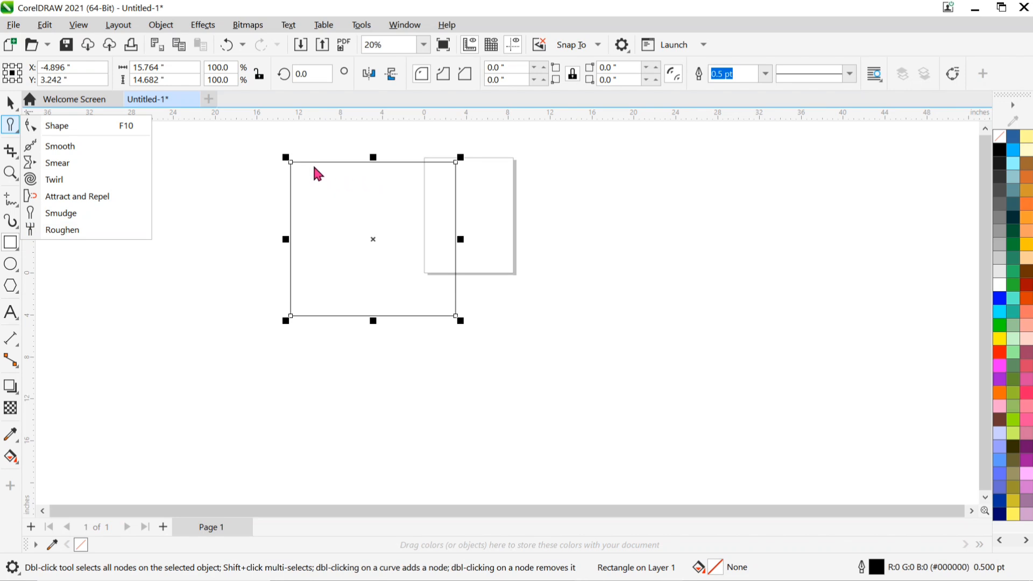
left_click(88, 231)
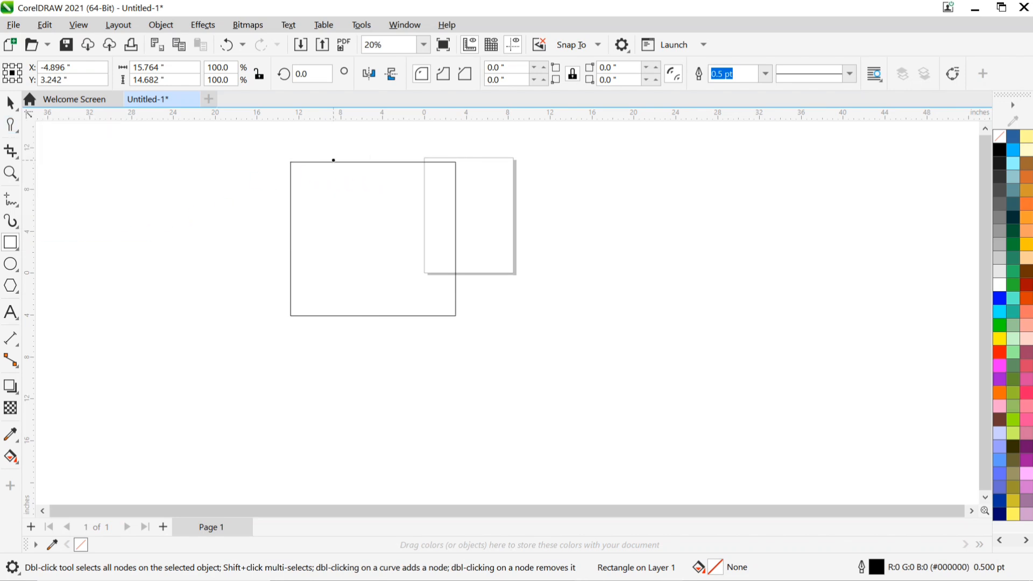
left_click(77, 71)
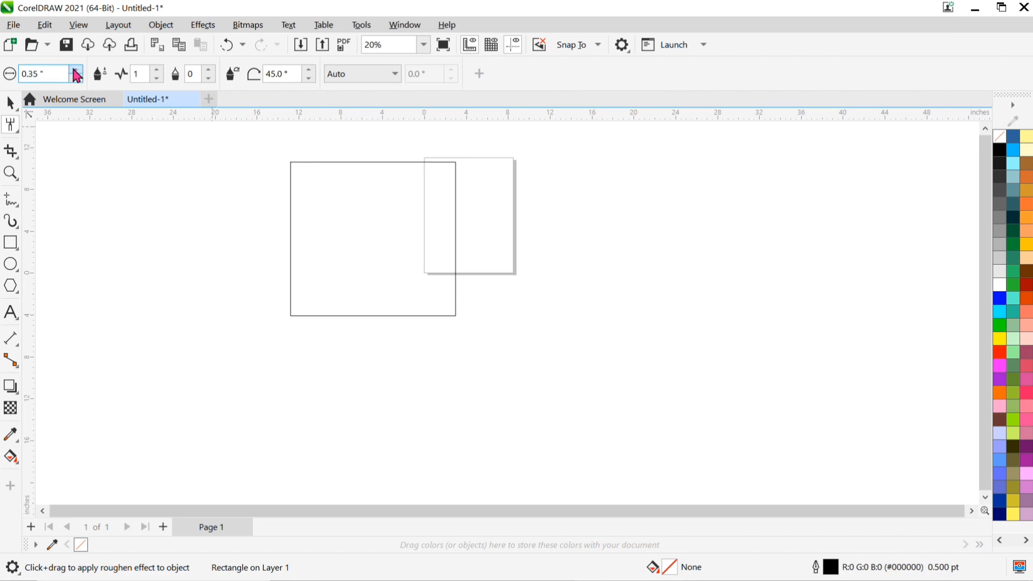
left_click(76, 71)
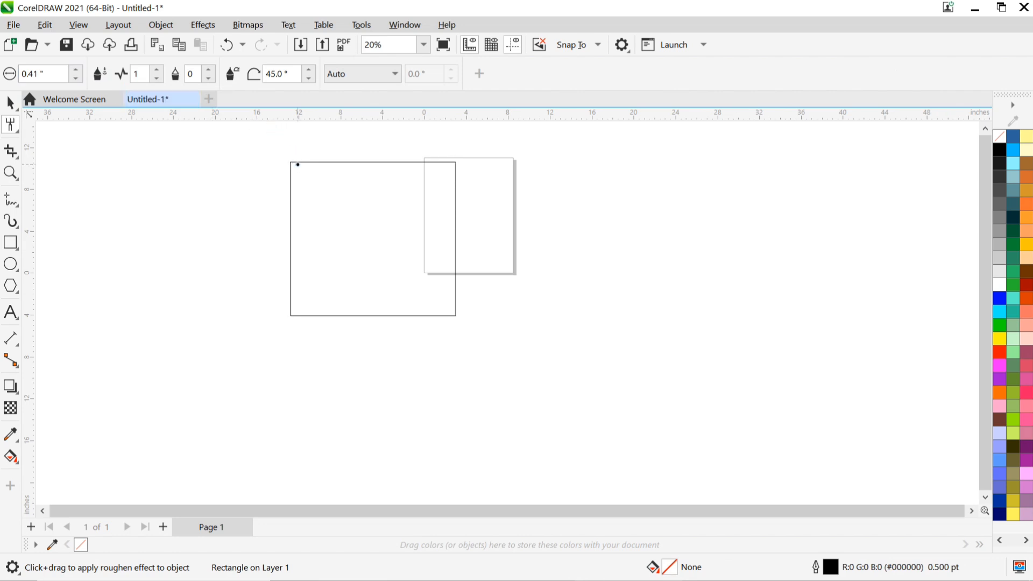
left_click(297, 162)
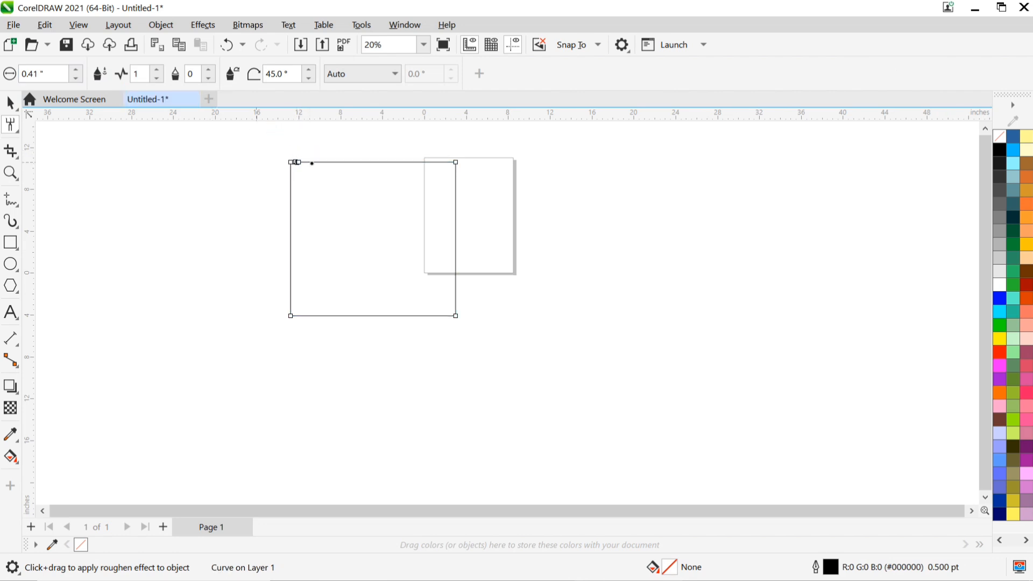
scroll(298, 163, "up", 3)
mouse_move(291, 161)
left_mouse_down()
mouse_move(318, 156)
mouse_move(323, 168)
mouse_move(339, 156)
mouse_move(343, 166)
mouse_move(372, 157)
mouse_move(390, 168)
mouse_move(501, 162)
left_mouse_up()
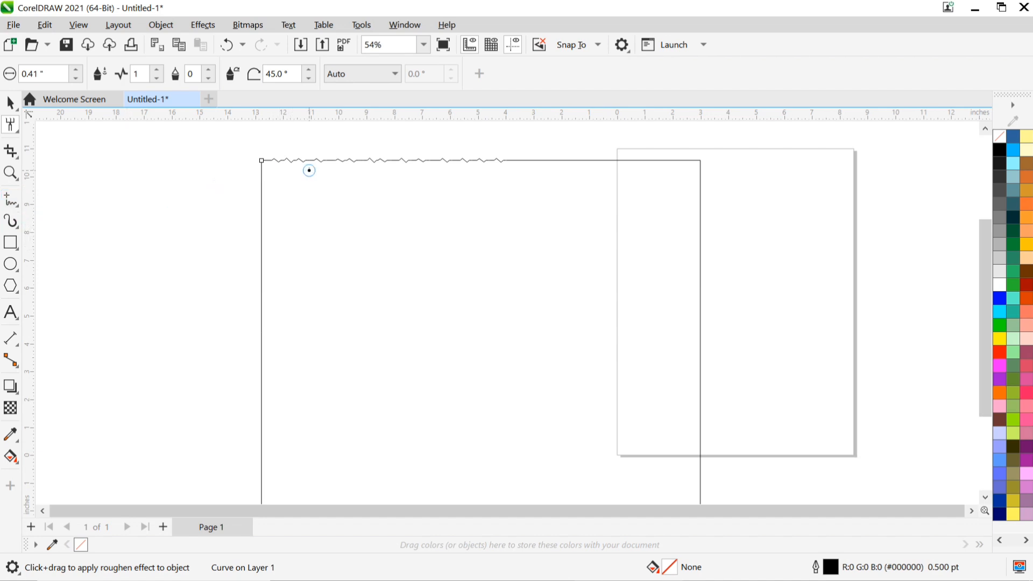
Roughen the upper part of the rectangle's left edge down from the top-left corner.
scroll(310, 170, "up", 3)
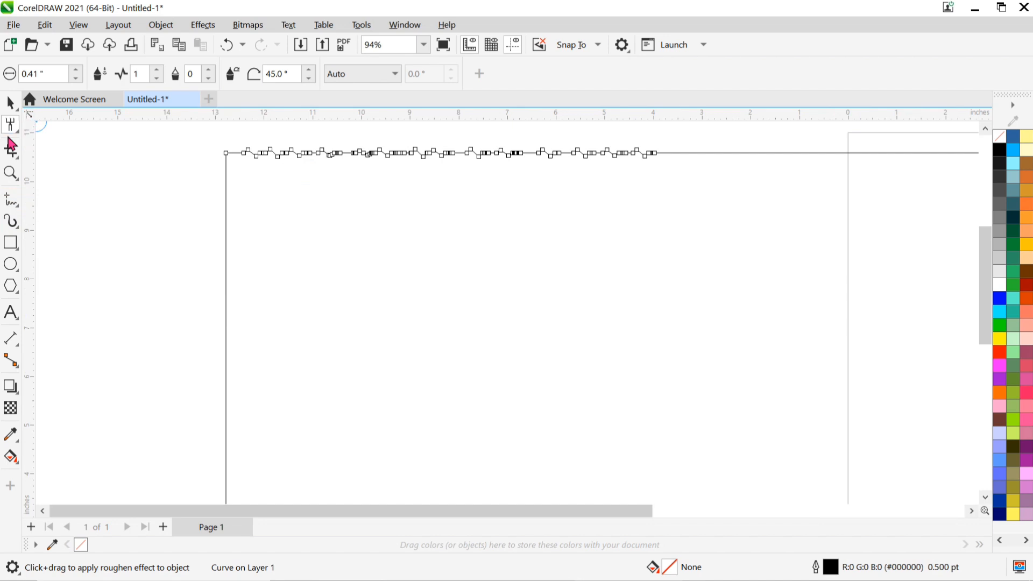
left_click(225, 161)
mouse_move(230, 194)
left_mouse_down()
mouse_move(225, 256)
mouse_move(247, 279)
mouse_move(221, 293)
mouse_move(189, 269)
left_mouse_up()
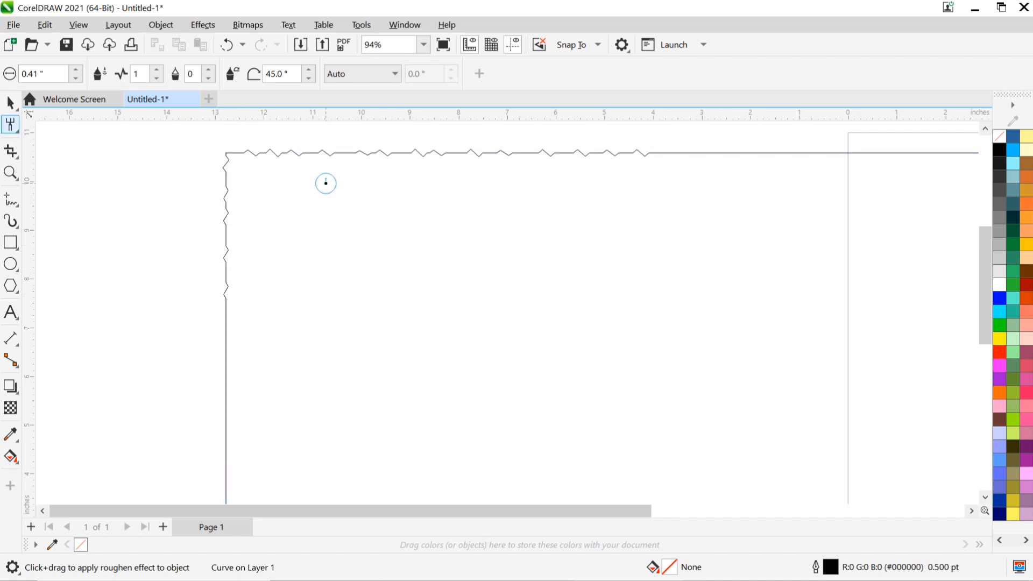
scroll(269, 171, "down", 4)
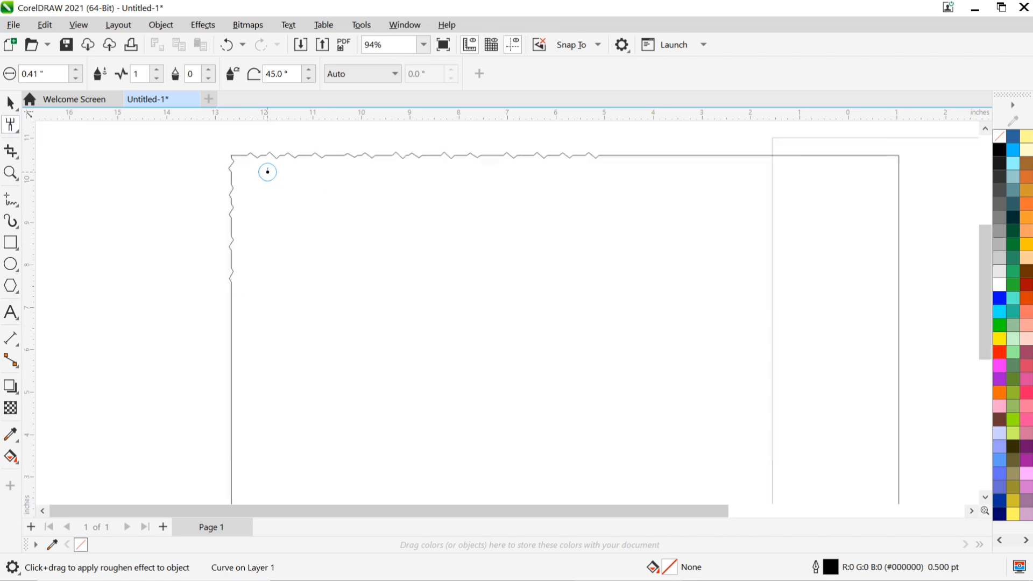
left_click(15, 131)
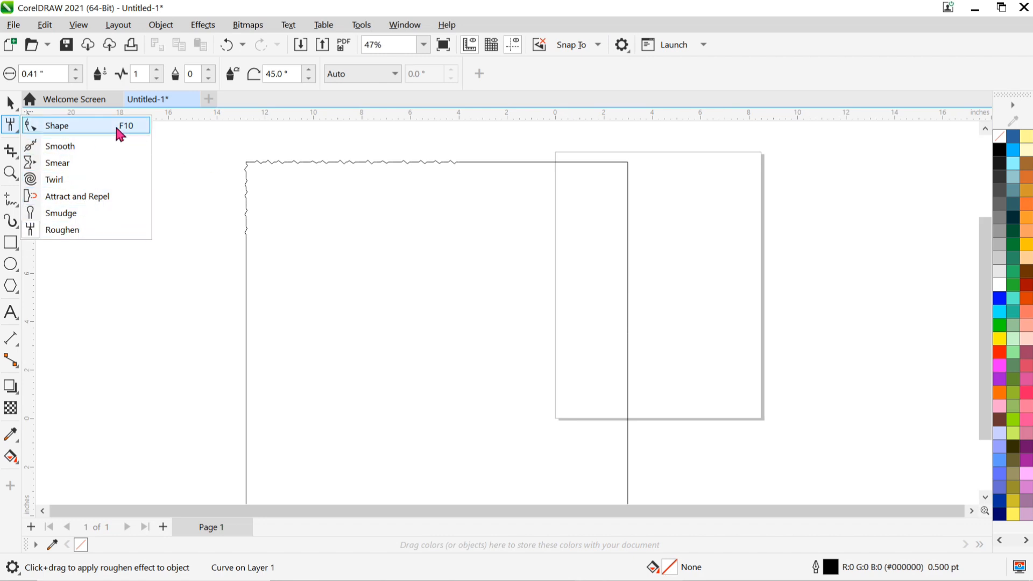
scroll(226, 170, "down", 3)
scroll(221, 171, "down", 2)
left_click(421, 175)
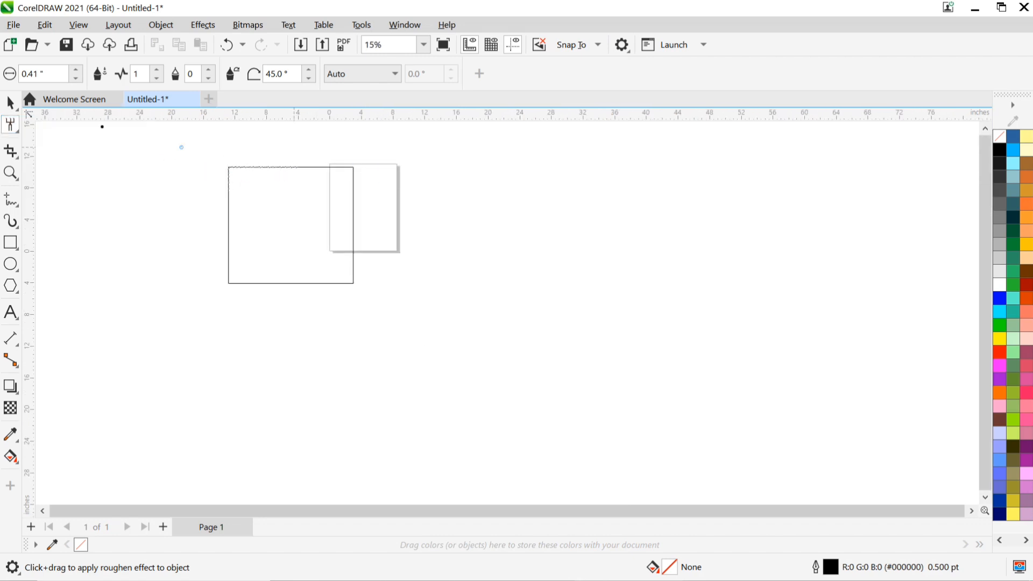
Delete the roughened rectangle and draw a rectangle about 8.2 × 8.5 in over the lower part of the page.
left_click(14, 104)
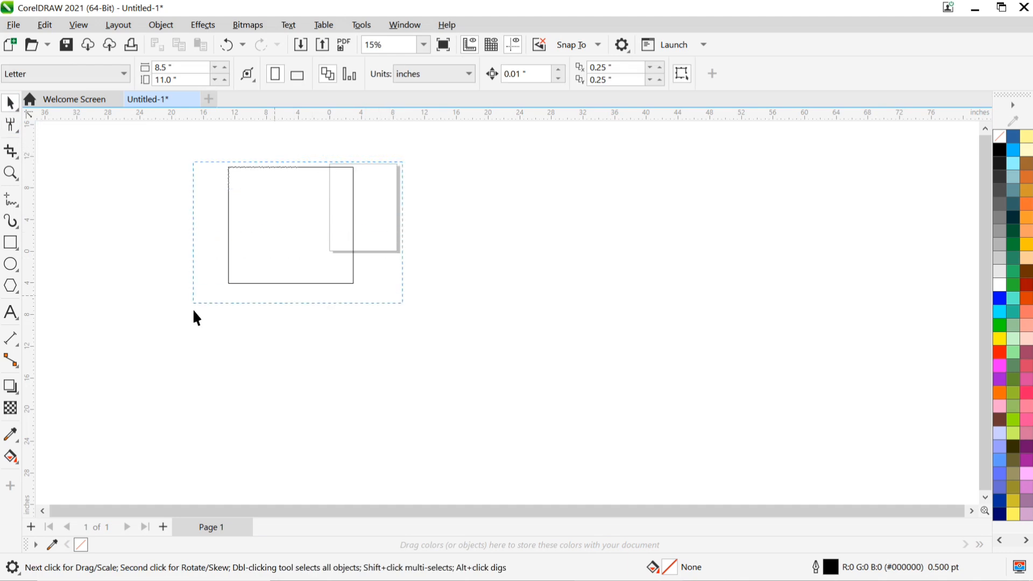
left_click_drag(193, 311, 194, 311)
key("Delete")
left_click(10, 242)
left_click_drag(334, 183, 398, 250)
scroll(398, 249, "up", 2)
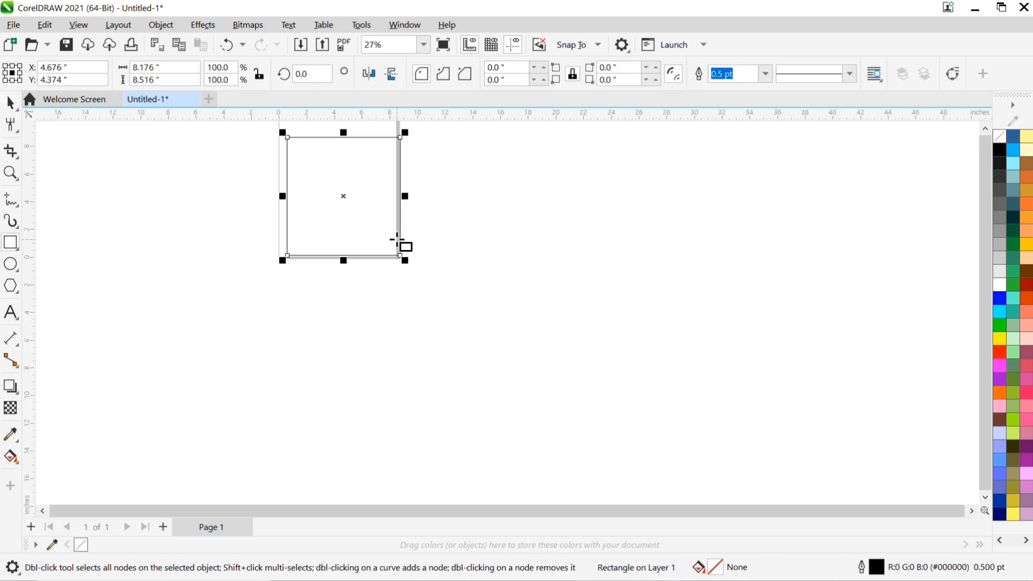
Convert the rectangle to curves for node editing with the Shape tool.
left_click(18, 131)
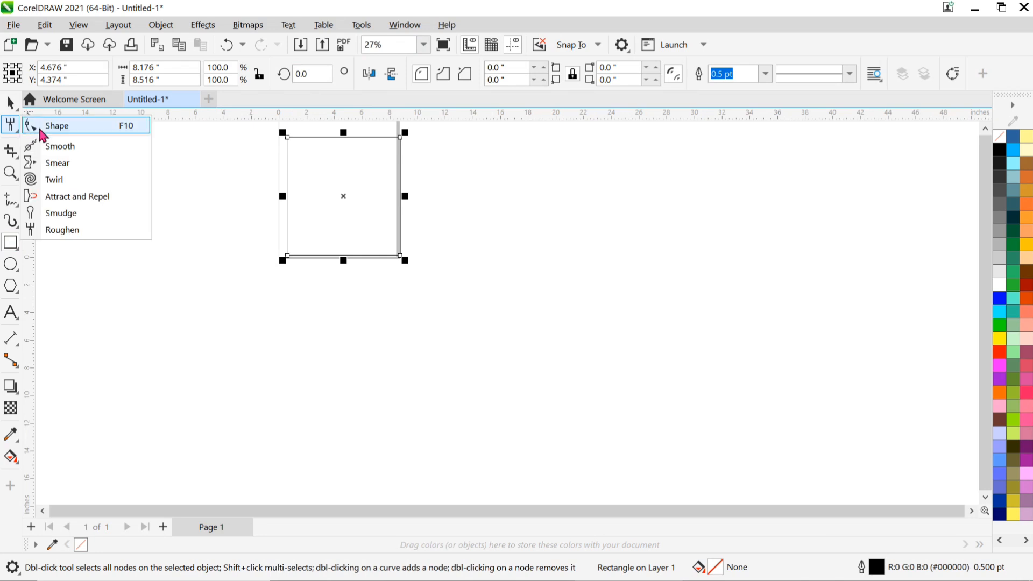
left_click(41, 128)
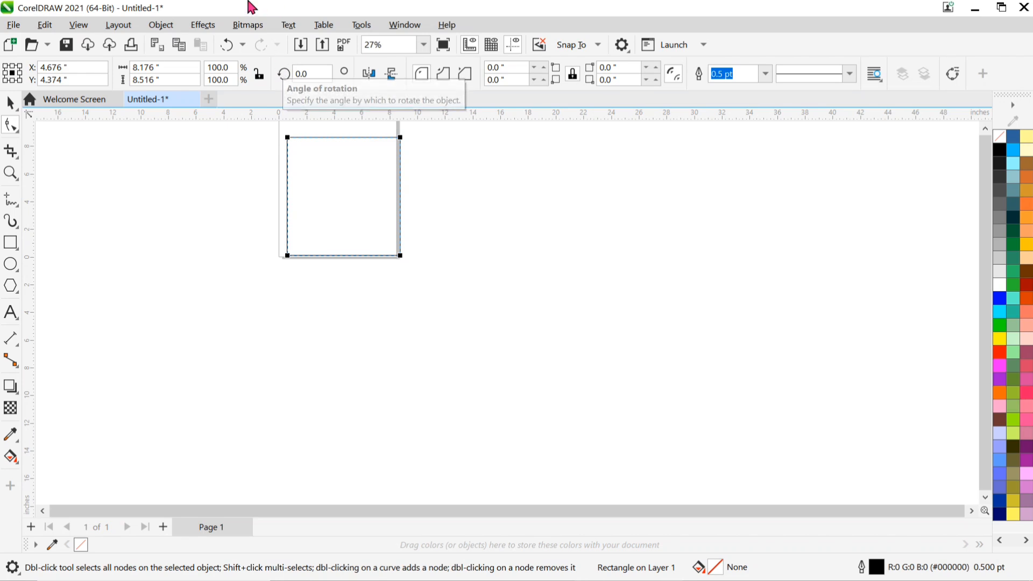
left_click(954, 75)
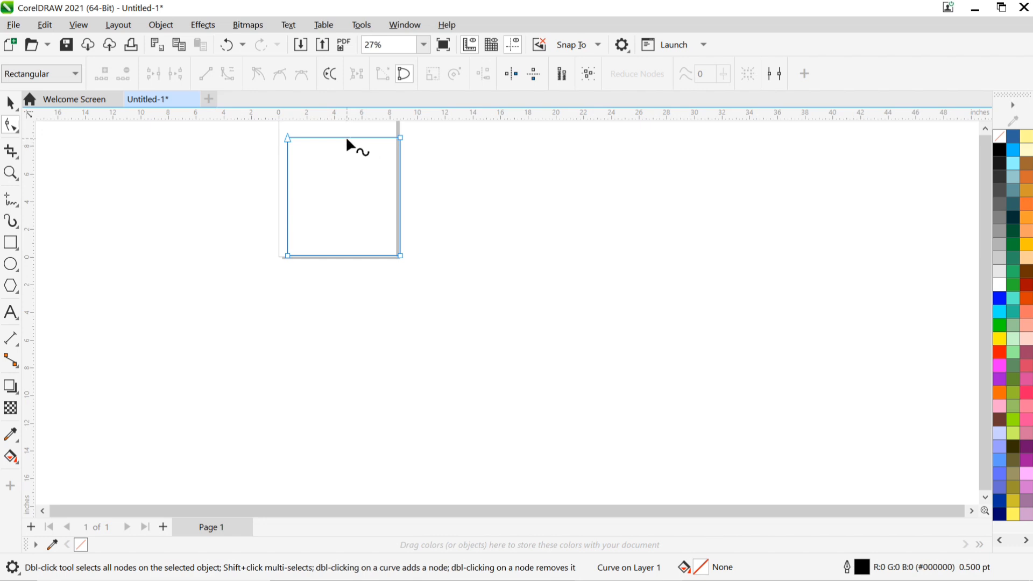
Add a node on the rectangle's top edge left of its midpoint, and delete that node again.
scroll(403, 144, "up", 1)
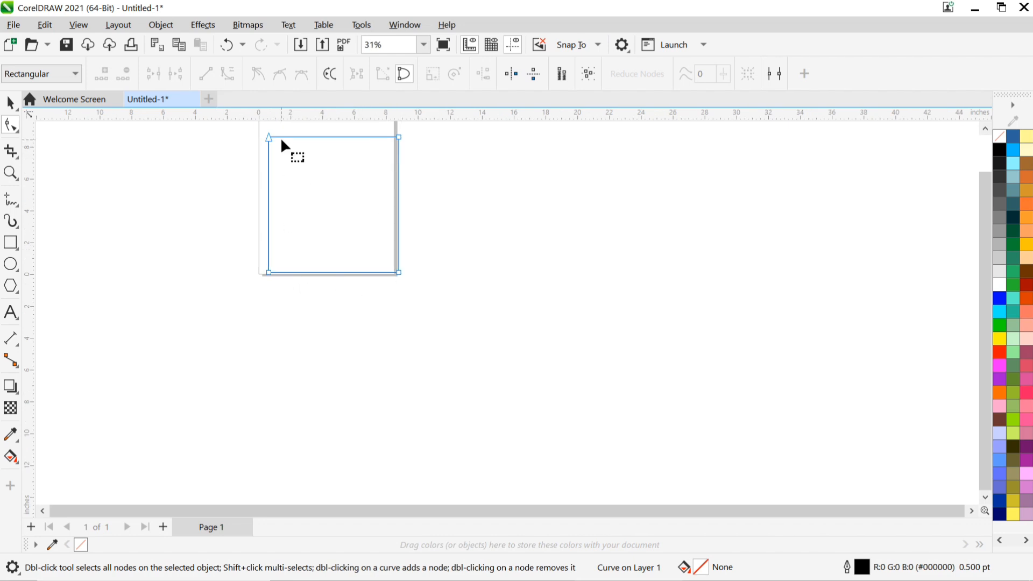
left_click(321, 138)
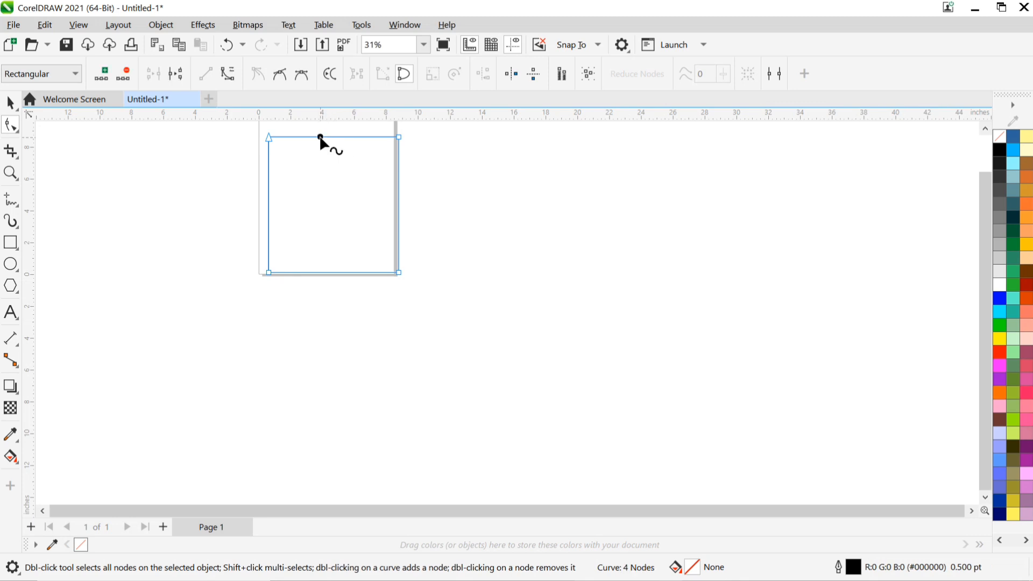
left_click(107, 77)
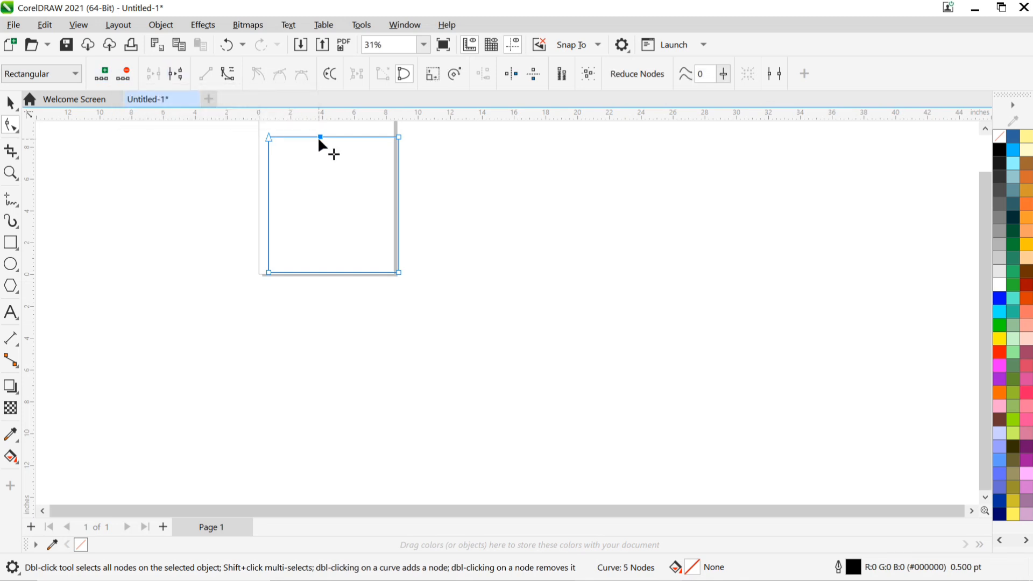
left_click(986, 133)
scroll(331, 289, "up", 4)
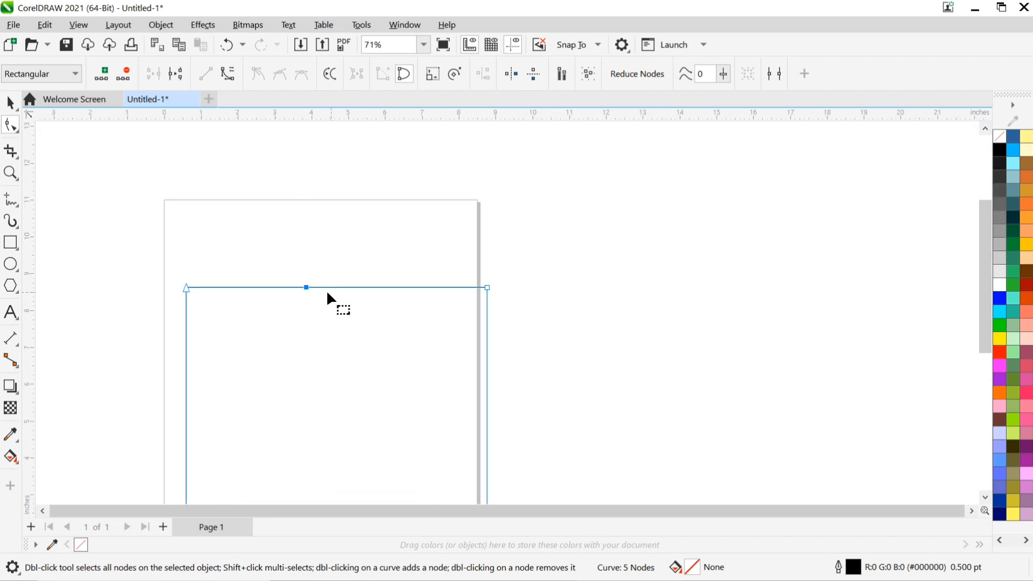
left_click(131, 75)
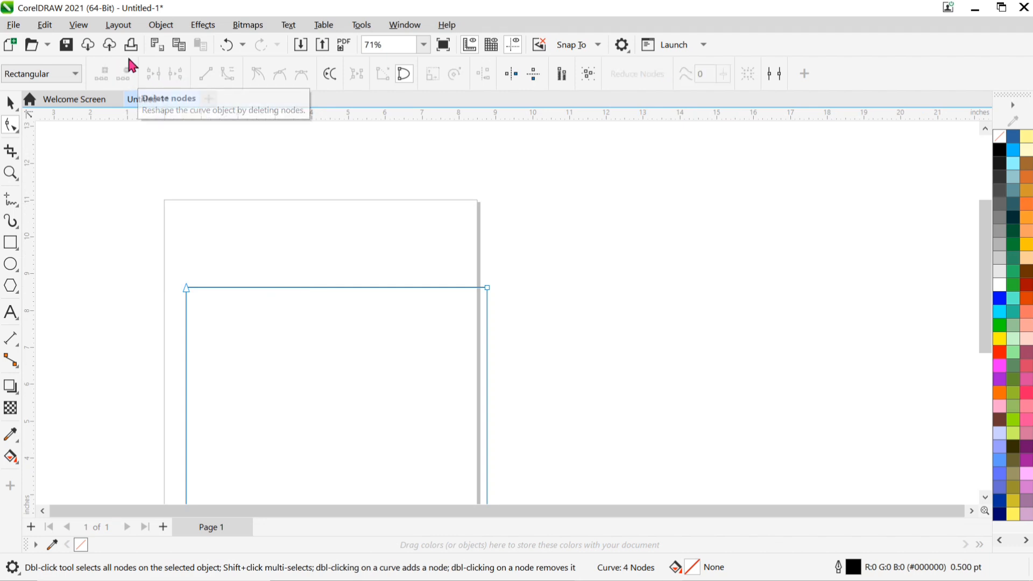
Add a node at the middle of the top edge and pull it up about 5 in to form a peak.
left_click(334, 287)
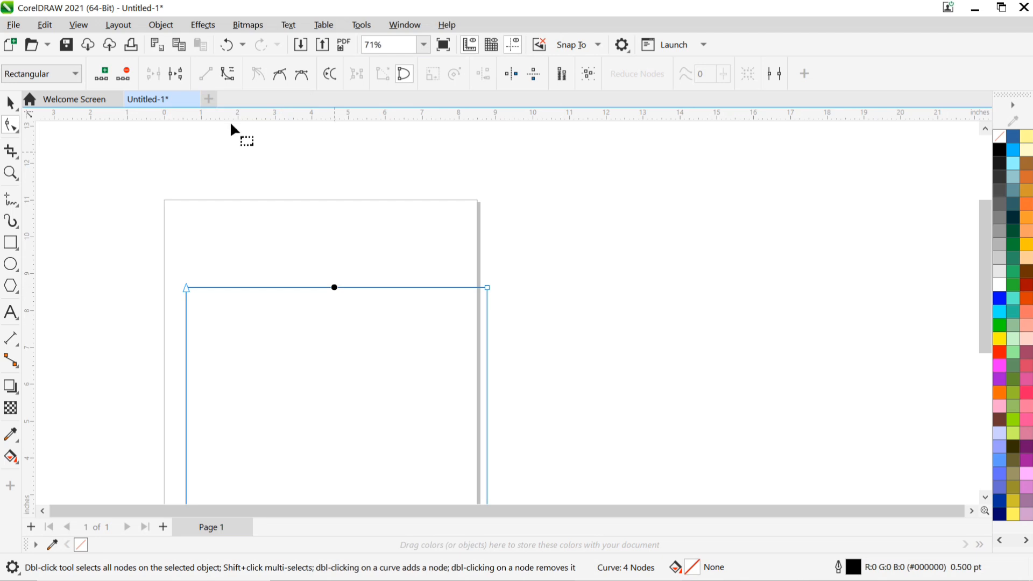
left_click(109, 80)
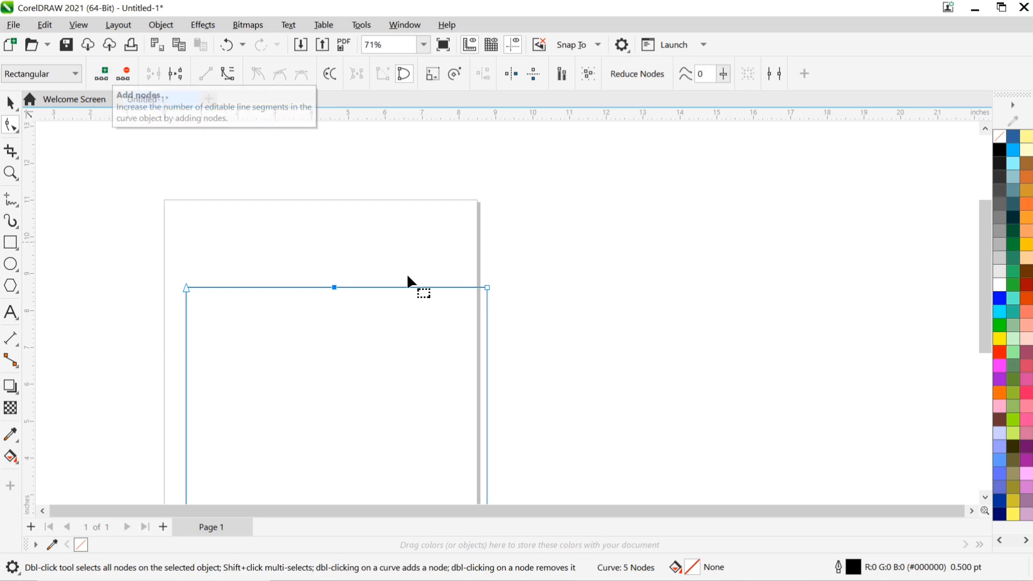
left_click_drag(334, 287, 353, 330)
left_click_drag(361, 366, 361, 374)
left_click(360, 373)
scroll(291, 299, "down", 1)
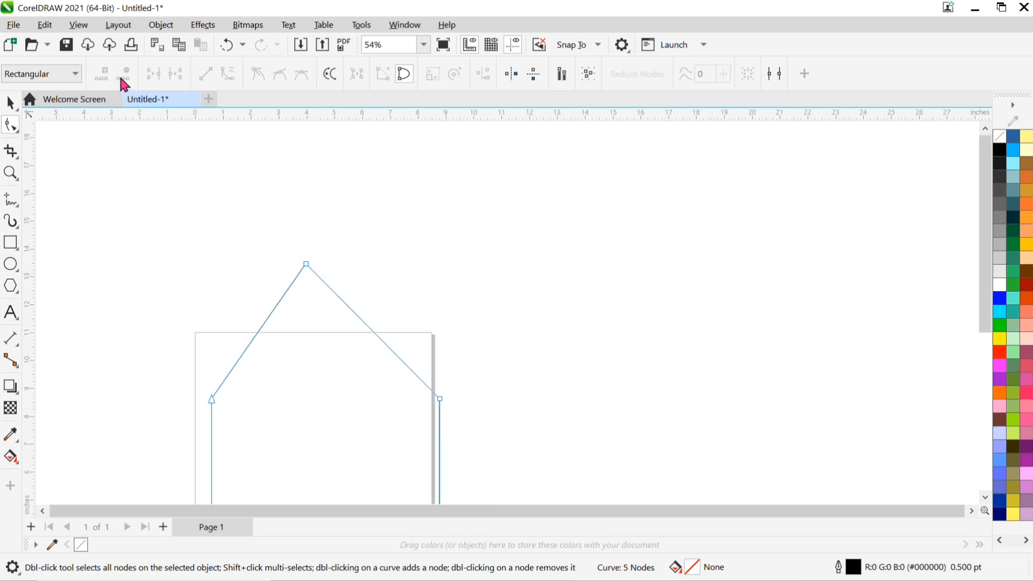
Convert the slanted edge left of the peak to a curve and bend it into an S shape with its control handles.
left_click(286, 292)
right_click(273, 308)
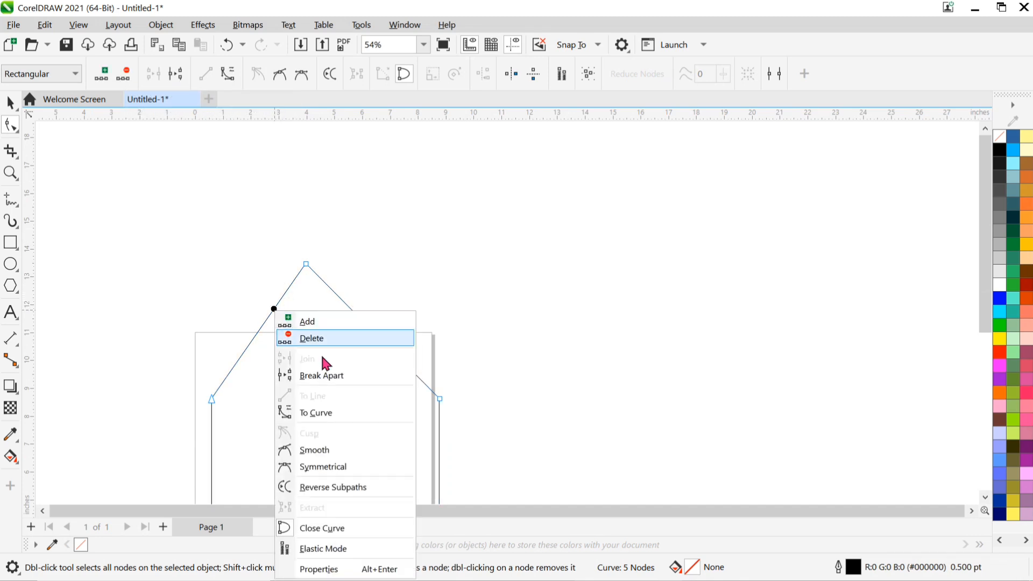
left_click(312, 414)
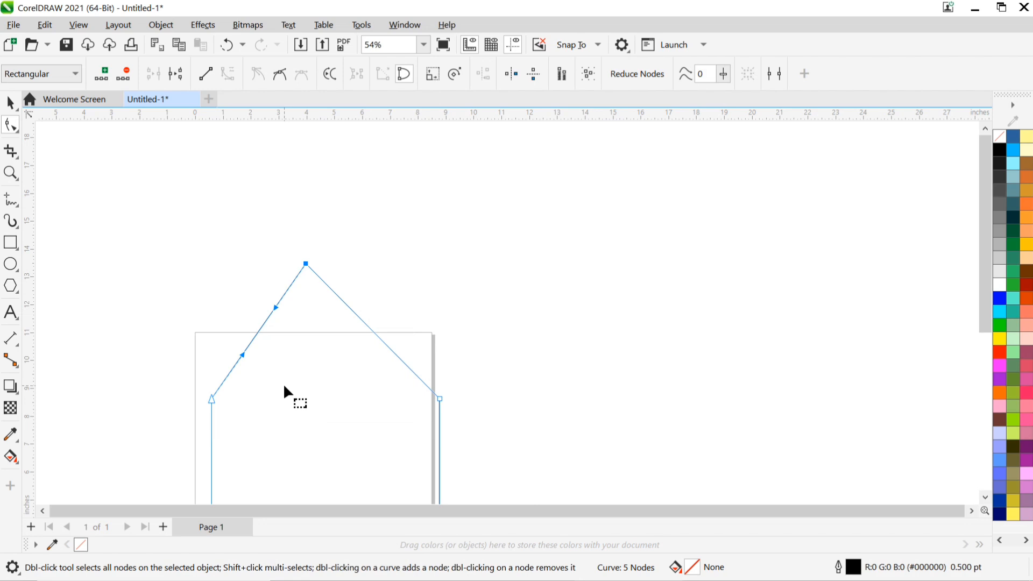
left_click_drag(240, 355, 218, 332)
left_click_drag(277, 311, 291, 345)
left_click_drag(215, 328, 206, 304)
left_click(317, 385)
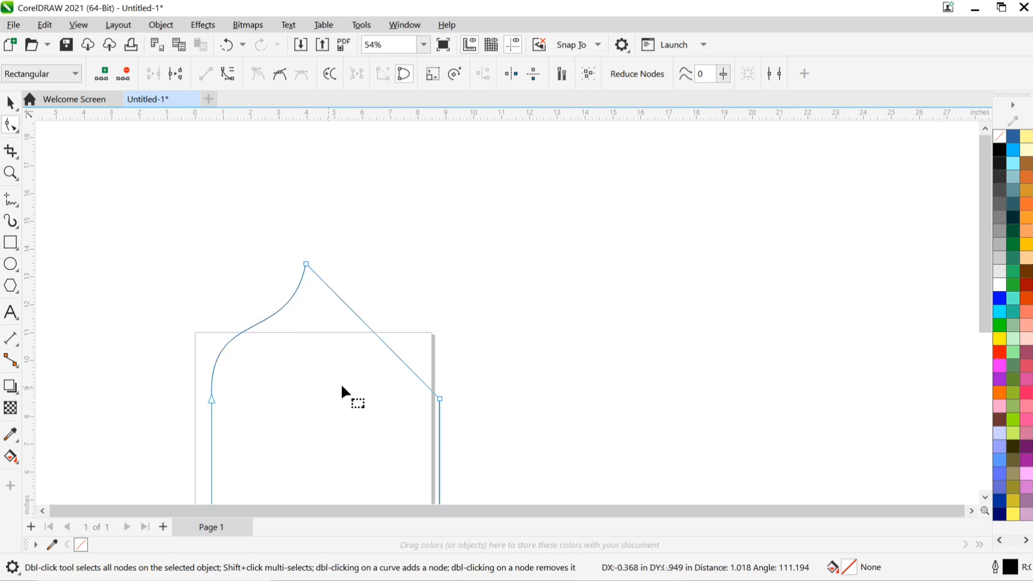
Convert the peak's right slanted edge to a curve bent into an S shape, and shift the peak node about 0.7 in right.
left_click(396, 355)
right_click(396, 355)
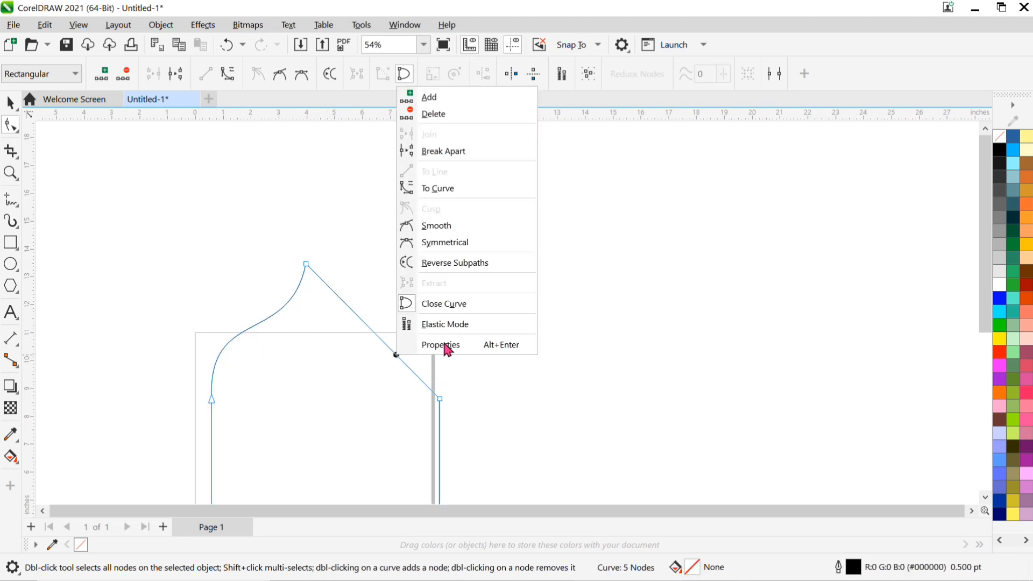
left_click(445, 190)
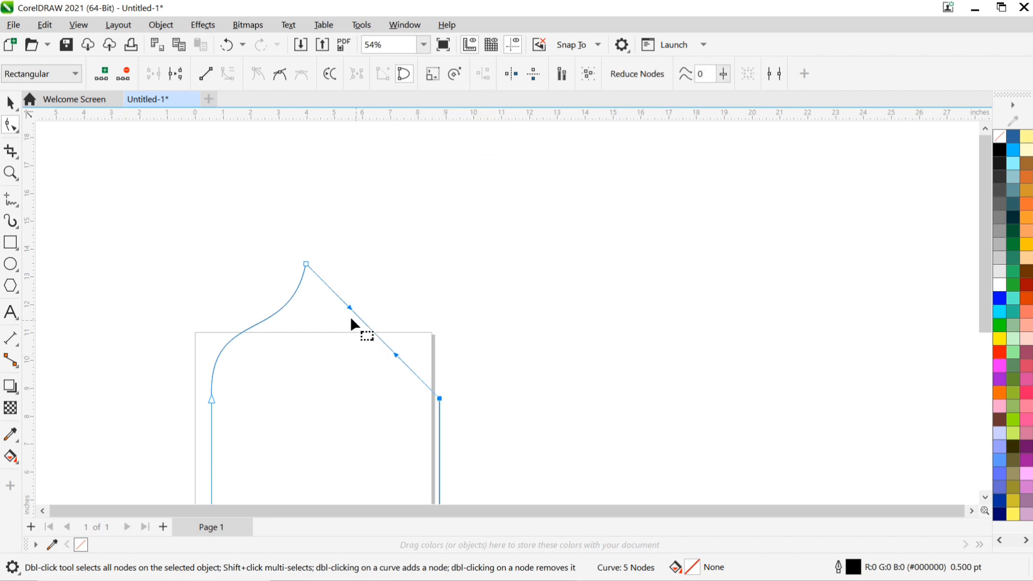
left_click_drag(349, 308, 330, 327)
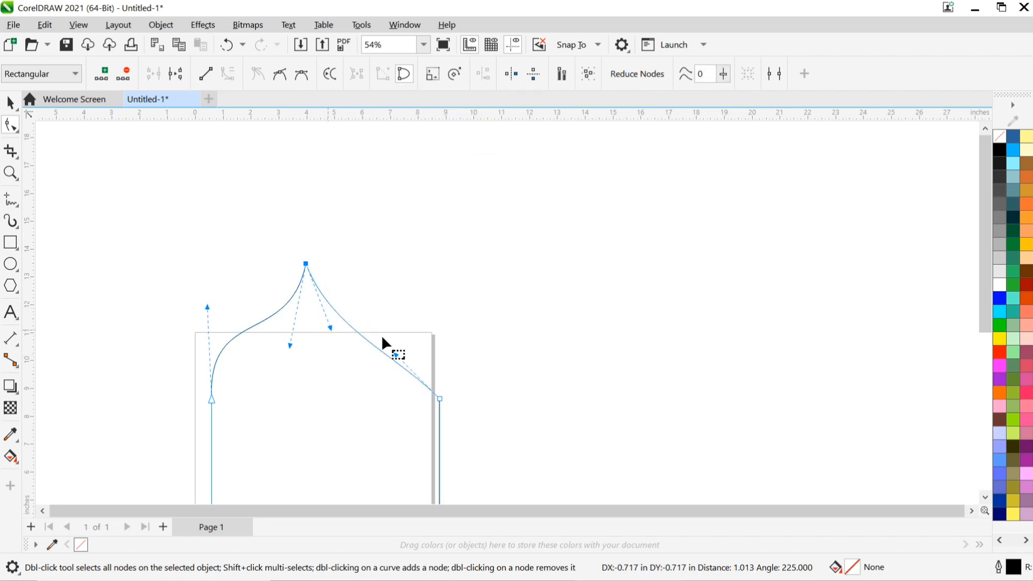
left_click_drag(394, 355, 452, 360)
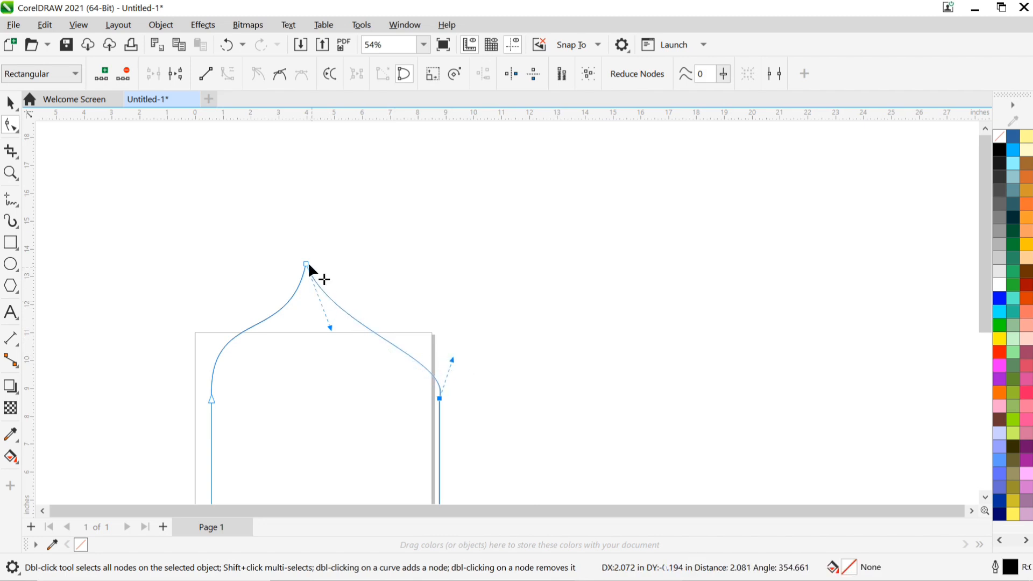
left_click_drag(307, 264, 326, 267)
left_click(351, 345)
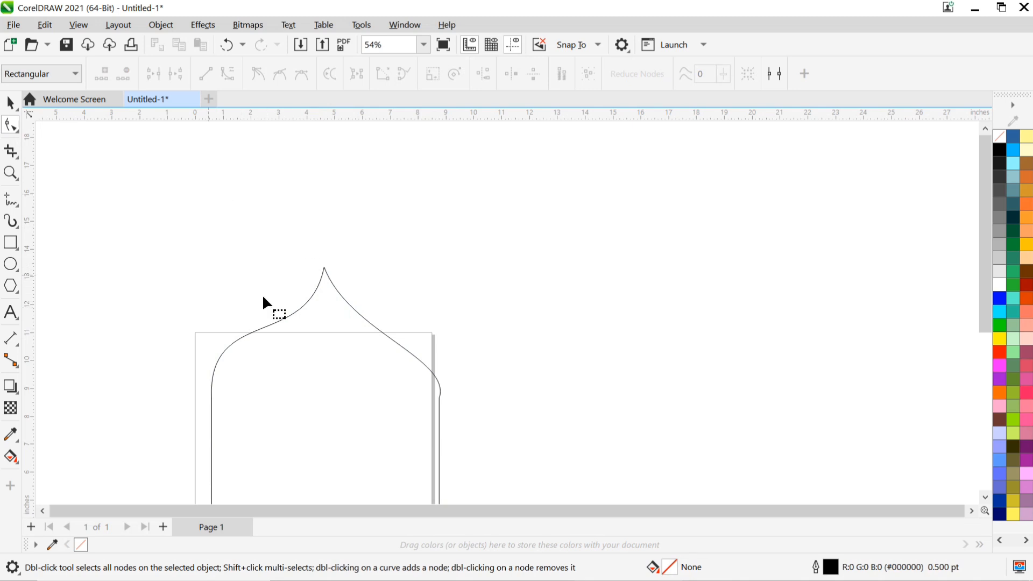
Select the entire dome-topped shape with the Pick tool and delete it.
scroll(296, 235, "down", 2)
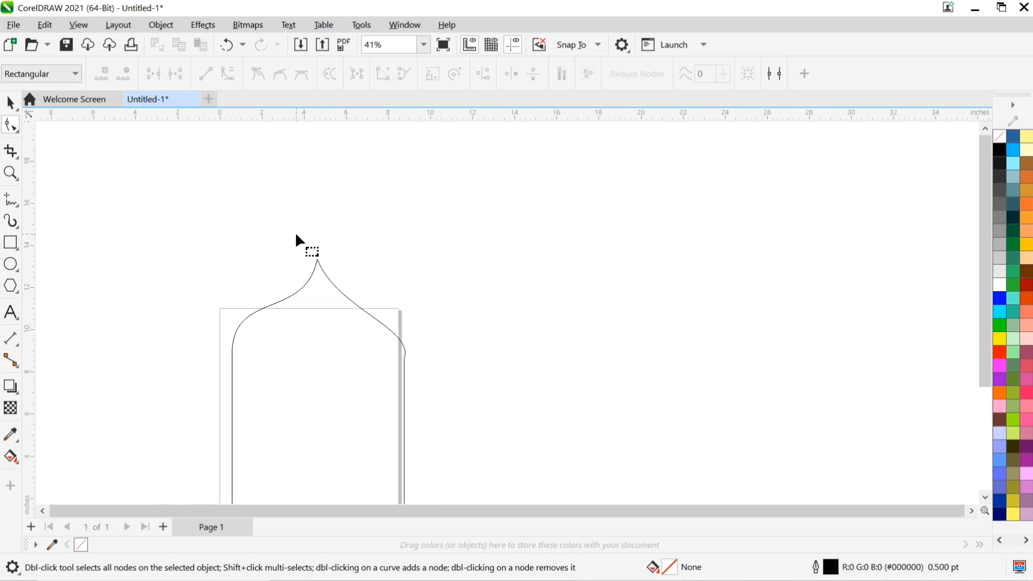
scroll(296, 236, "down", 2)
scroll(296, 235, "down", 1)
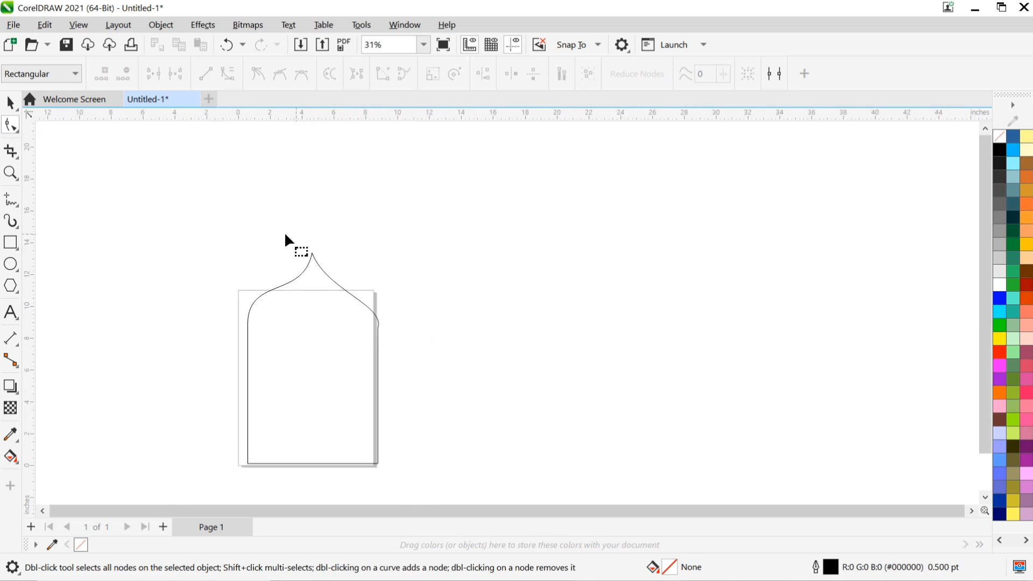
left_click(21, 110)
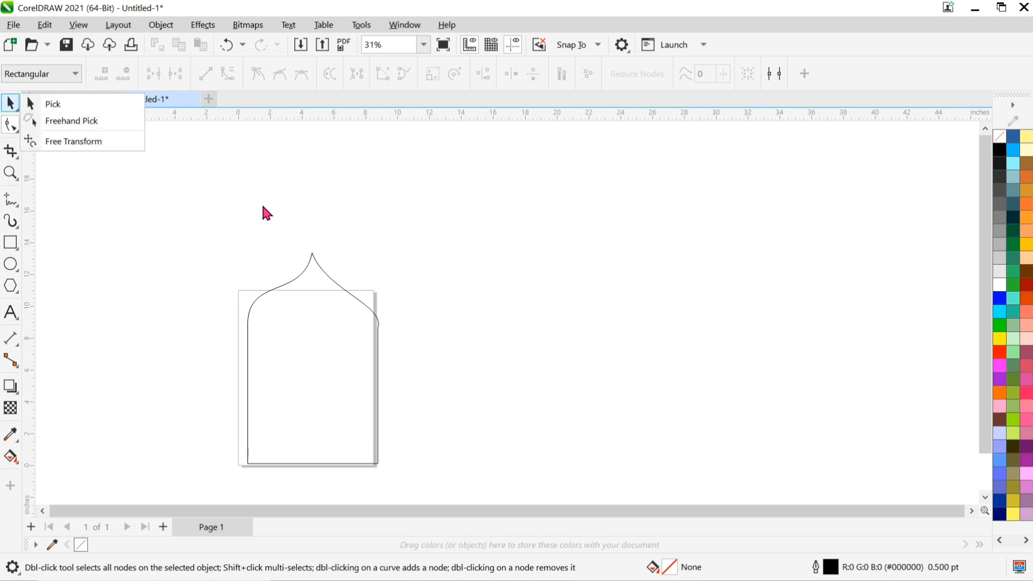
left_click(107, 110)
left_click_drag(500, 231, 193, 483)
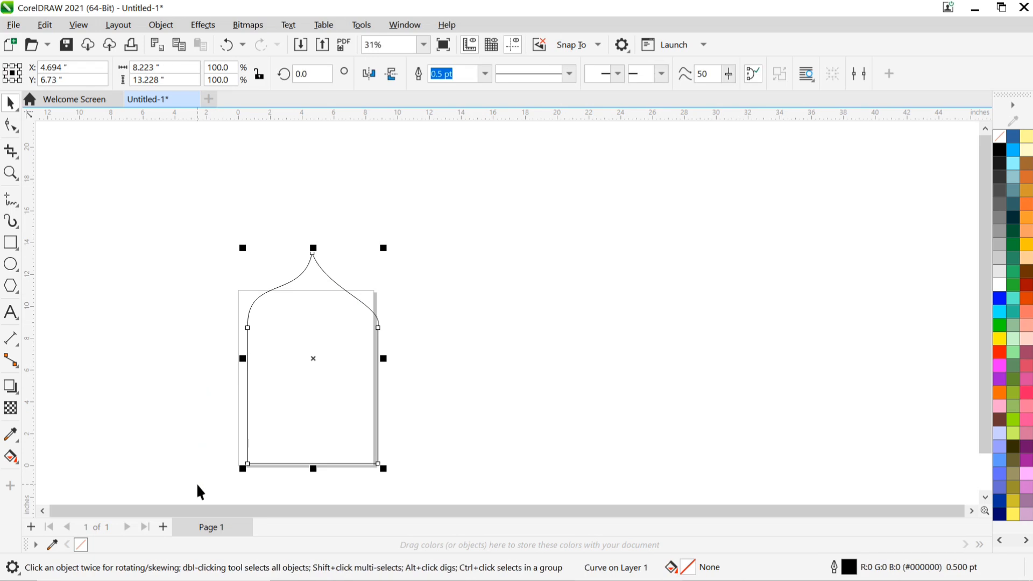
key("Delete")
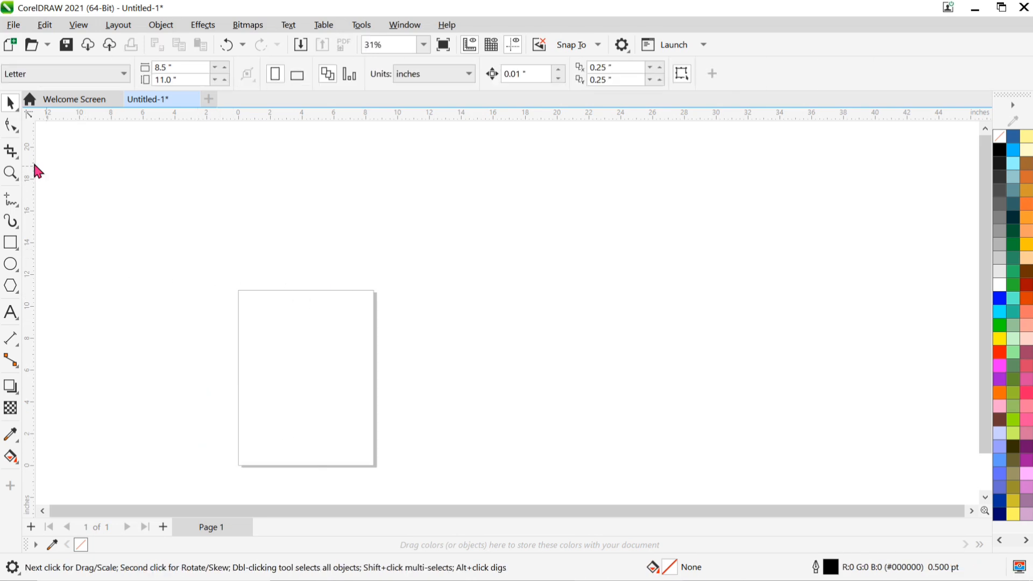
Draw three overlapping rectangles: about 6.6 × 5.8 in upper left, 9.4 × 5.6 in to the right and 6.2 × 7 in below.
left_click(21, 159)
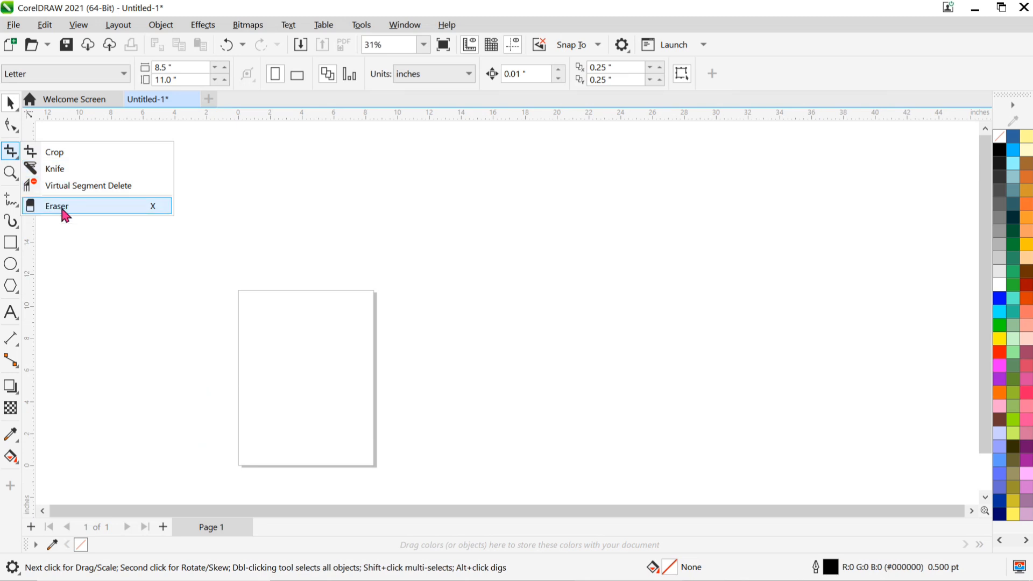
left_click(10, 243)
mouse_move(300, 347)
left_mouse_down()
mouse_move(362, 409)
mouse_move(464, 428)
left_mouse_up()
left_click_drag(264, 380, 363, 492)
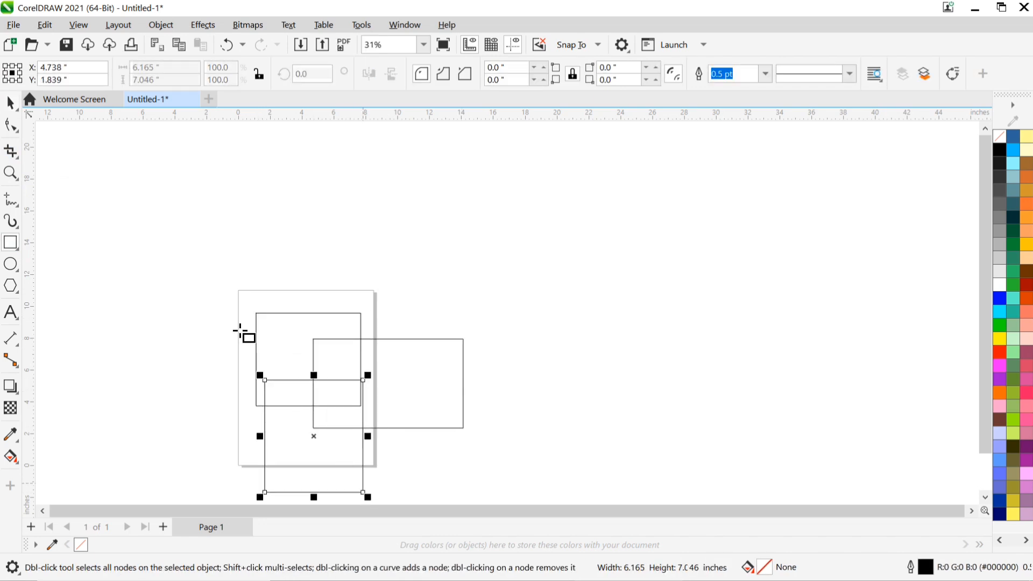
Crop with only the lower rectangle selected, using an area about 5.6 × 5.4 in over the page's upper-left corner.
left_click(18, 158)
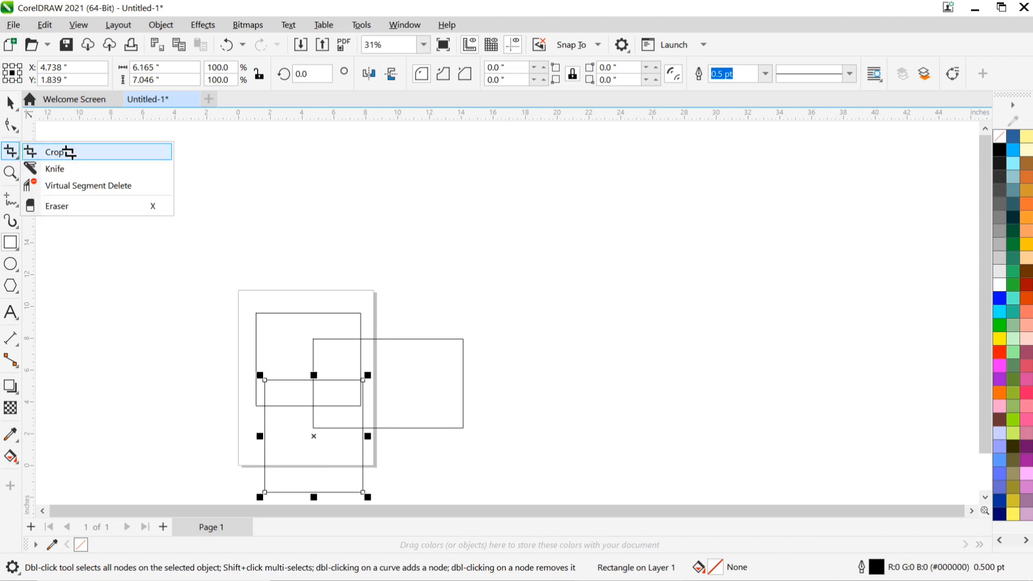
left_click(69, 153)
left_click_drag(223, 283, 312, 365)
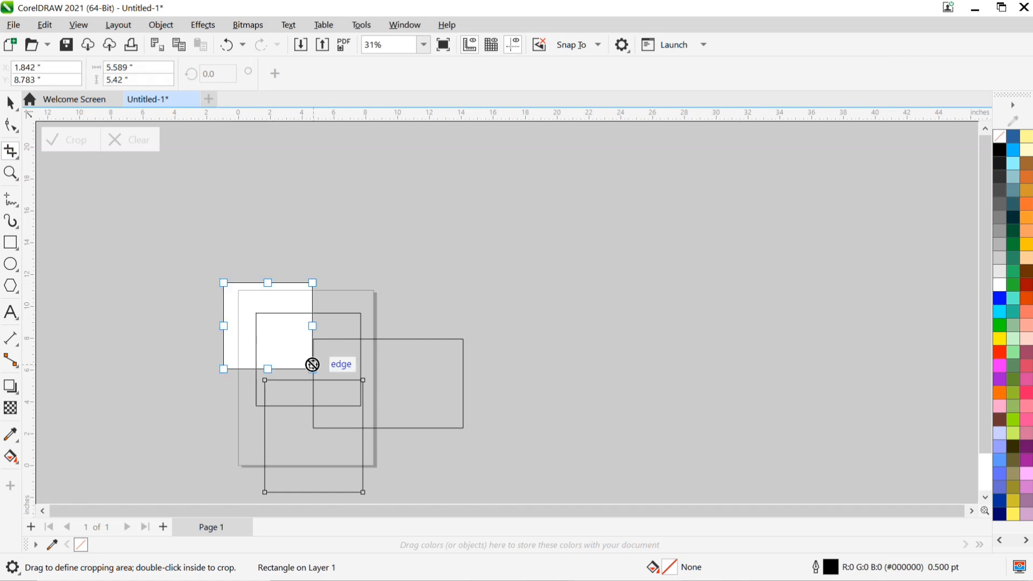
left_click(78, 144)
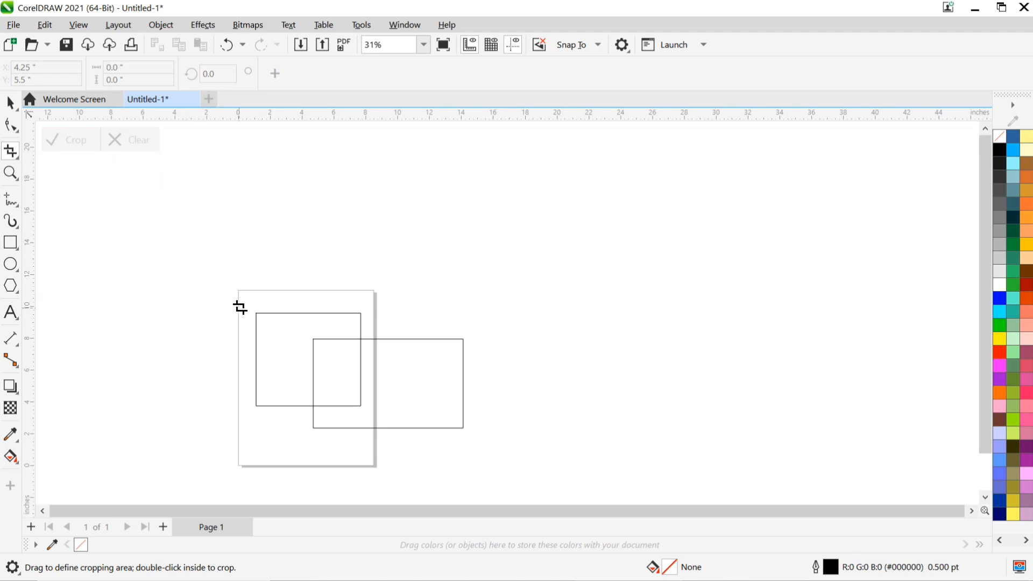
Undo the crop and the drawing of the lower rectangle.
left_click(11, 125)
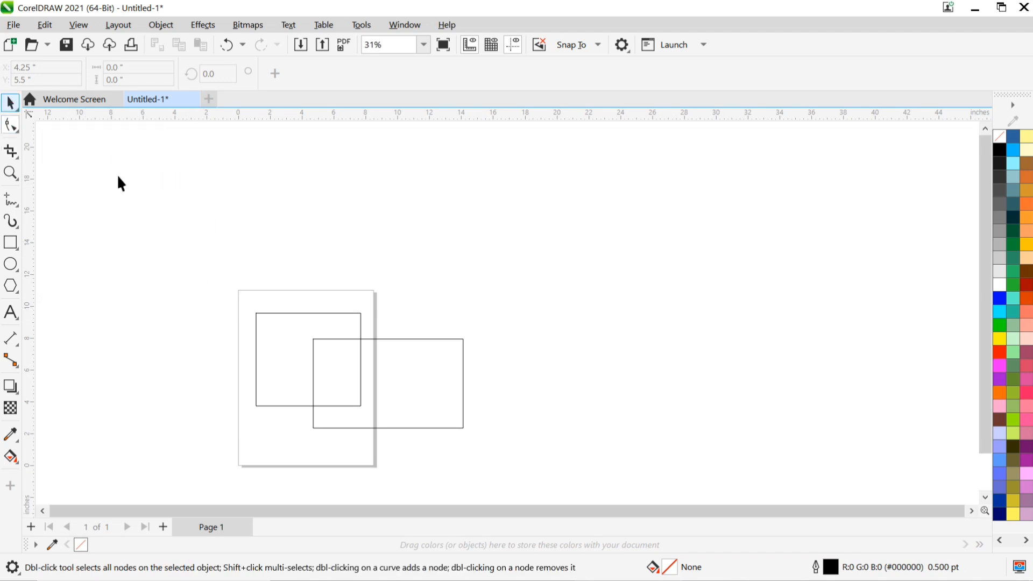
left_click(253, 320)
left_click(235, 305)
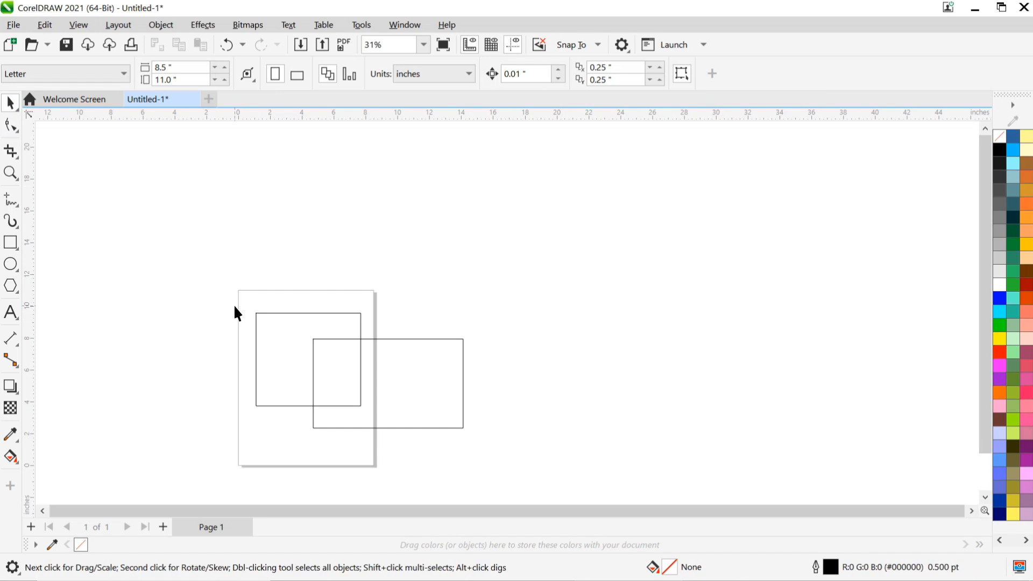
key("ctrl+z")
key("ctrl+z")
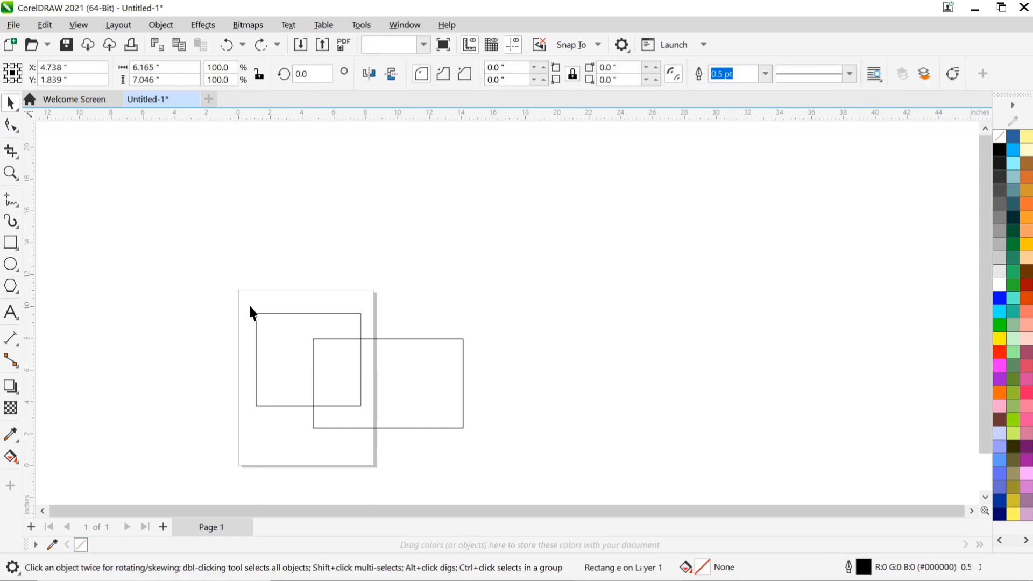
Crop the two overlapping rectangles to an area about 9.9 × 11.3 in that cuts through both near the page's right side.
scroll(269, 308, "down", 1)
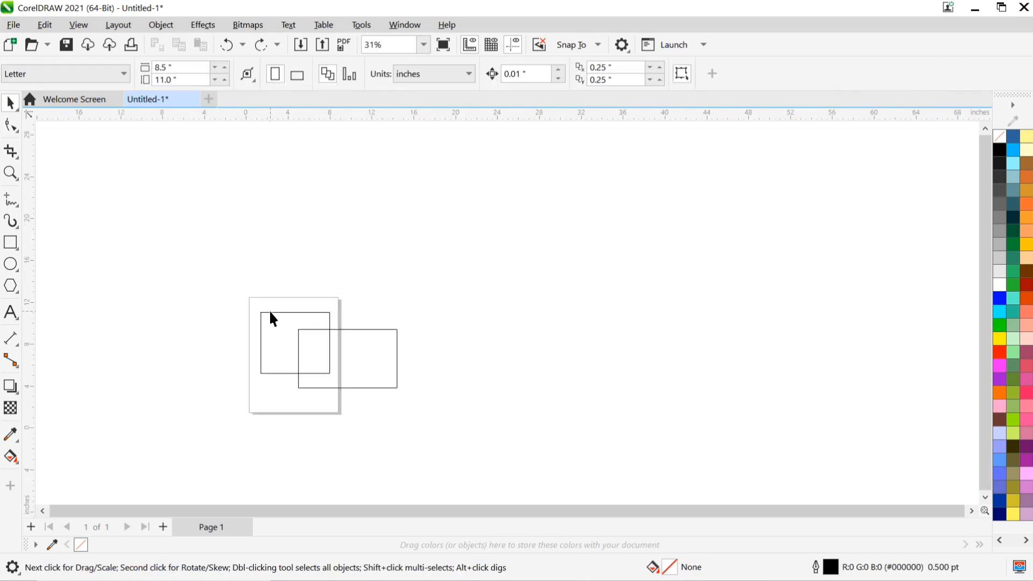
left_click(20, 156)
left_click_drag(210, 282, 316, 400)
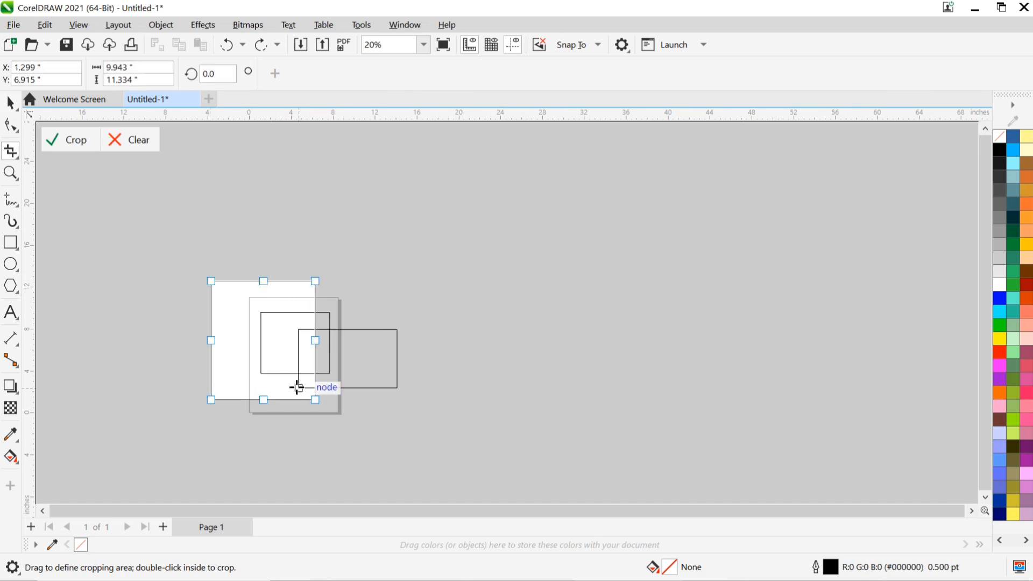
left_click(82, 147)
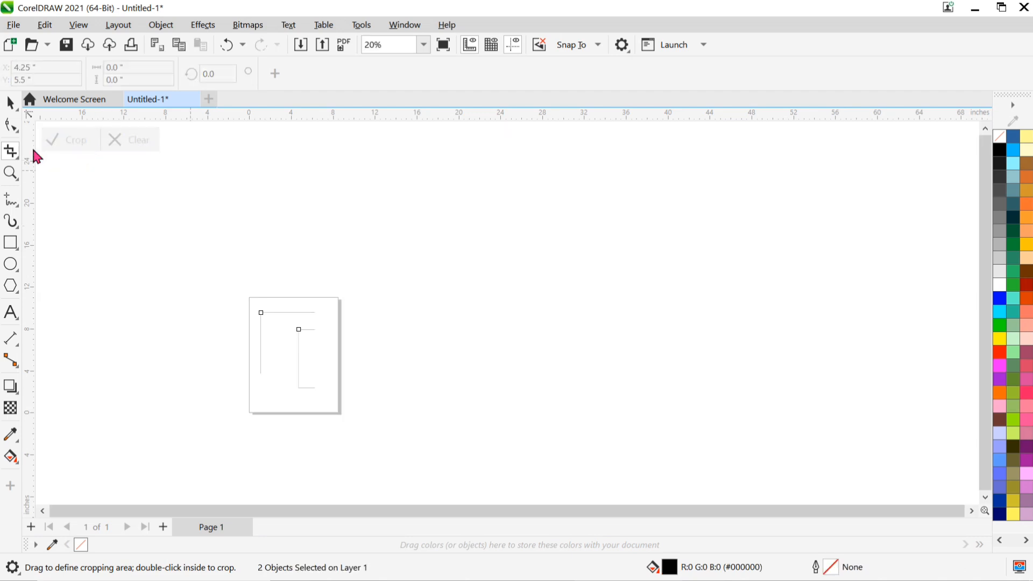
Select both cropped shapes and move them up about 2.6 in, partly beyond the page's top edge.
left_click(12, 105)
left_click_drag(207, 276, 334, 289)
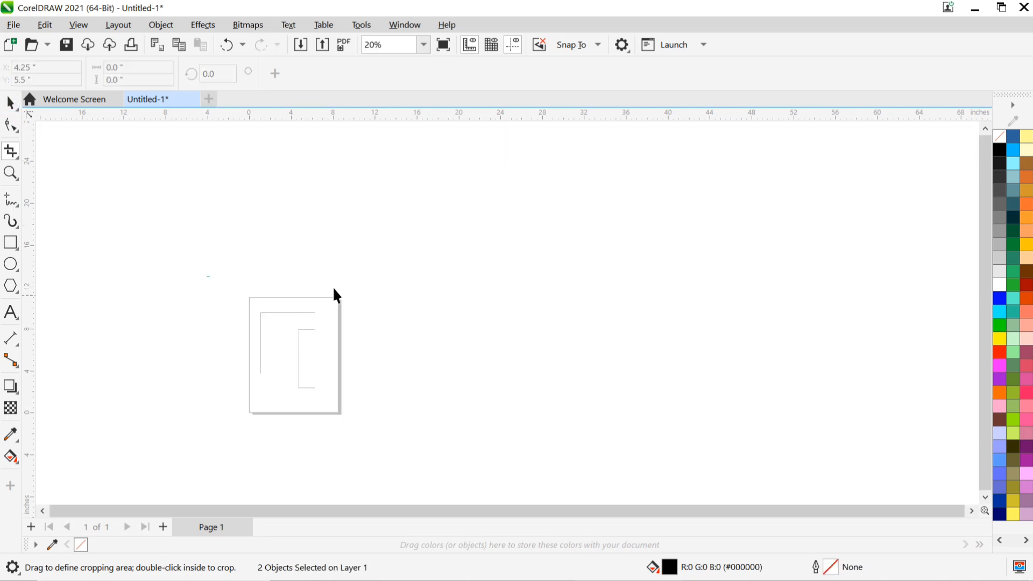
left_click_drag(354, 411, 355, 410)
left_click_drag(290, 350, 286, 323)
scroll(286, 322, "up", 1)
scroll(286, 323, "up", 2)
scroll(286, 323, "down", 3)
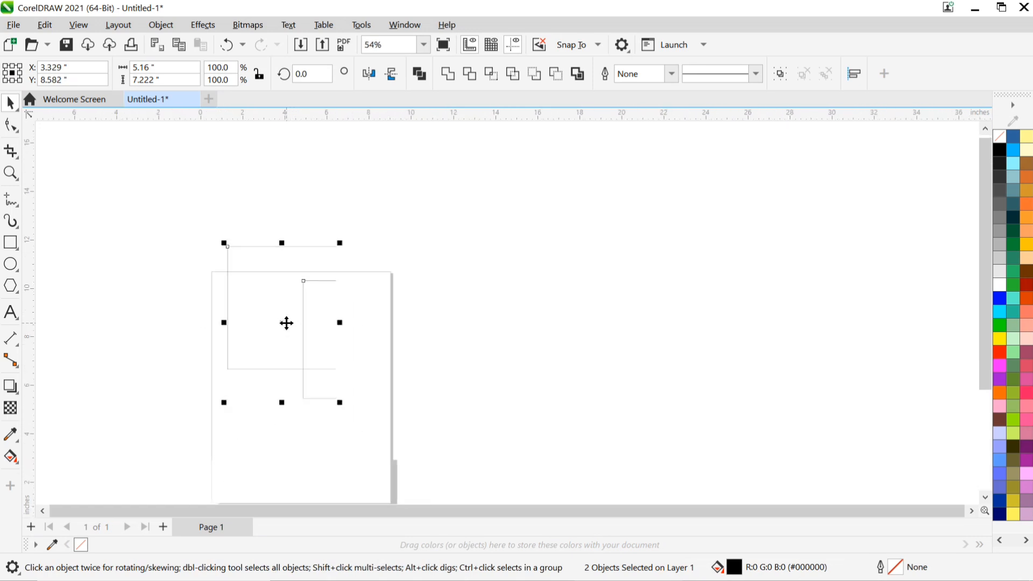
Draw a rectangle about 20.2 × 15.5 in that overlaps the page and extends well past its right edge.
left_click(19, 158)
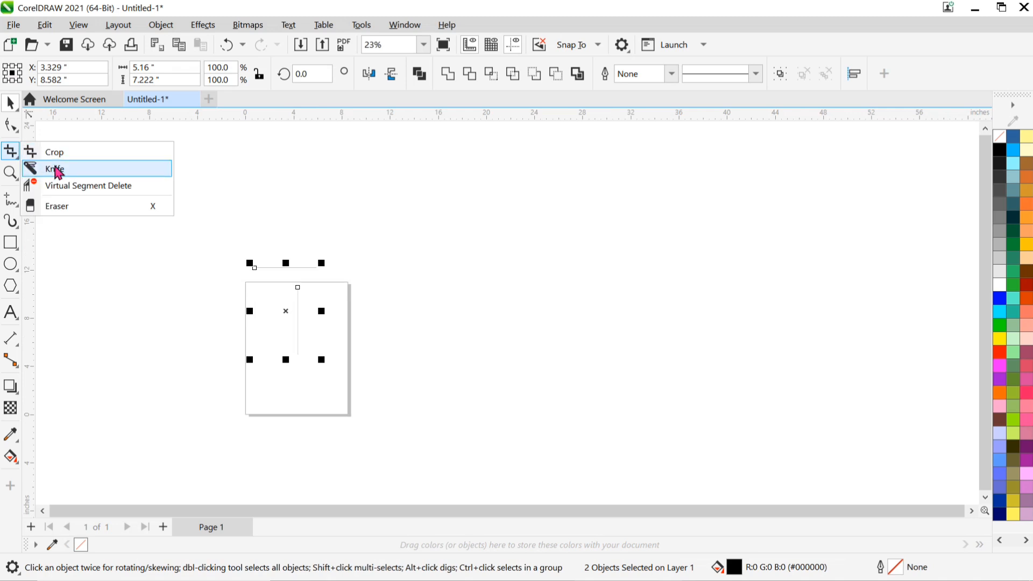
left_click(194, 198)
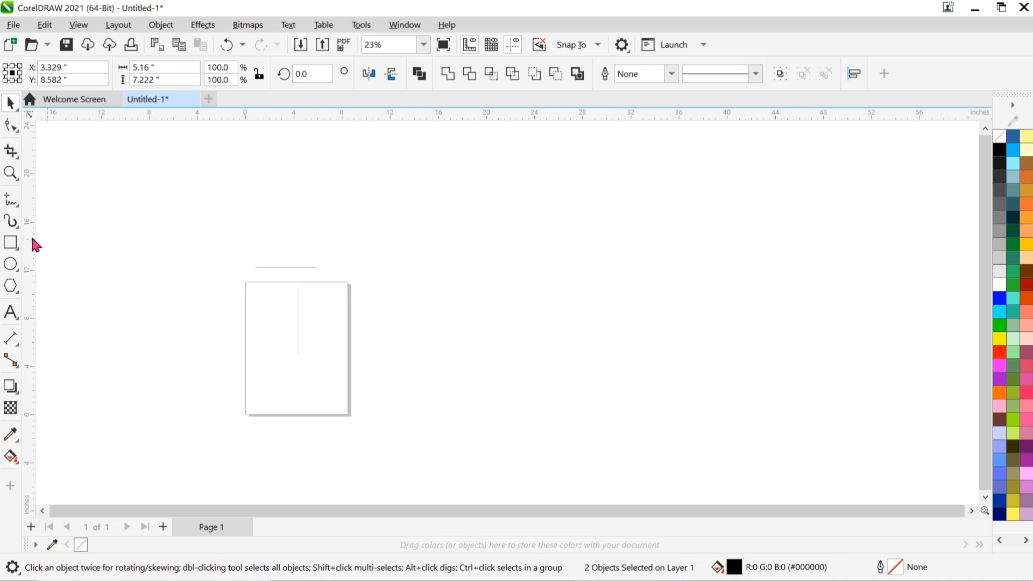
left_click(11, 244)
mouse_move(261, 212)
left_mouse_down()
mouse_move(420, 313)
mouse_move(503, 398)
left_mouse_up()
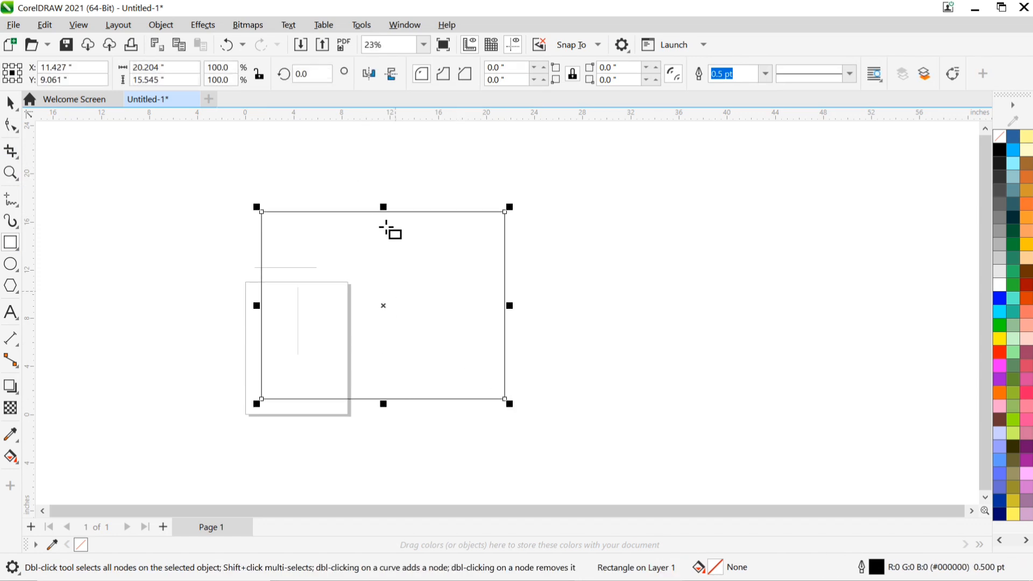
Slice the new rectangle from top to bottom near its middle with the Knife tool.
left_click(16, 160)
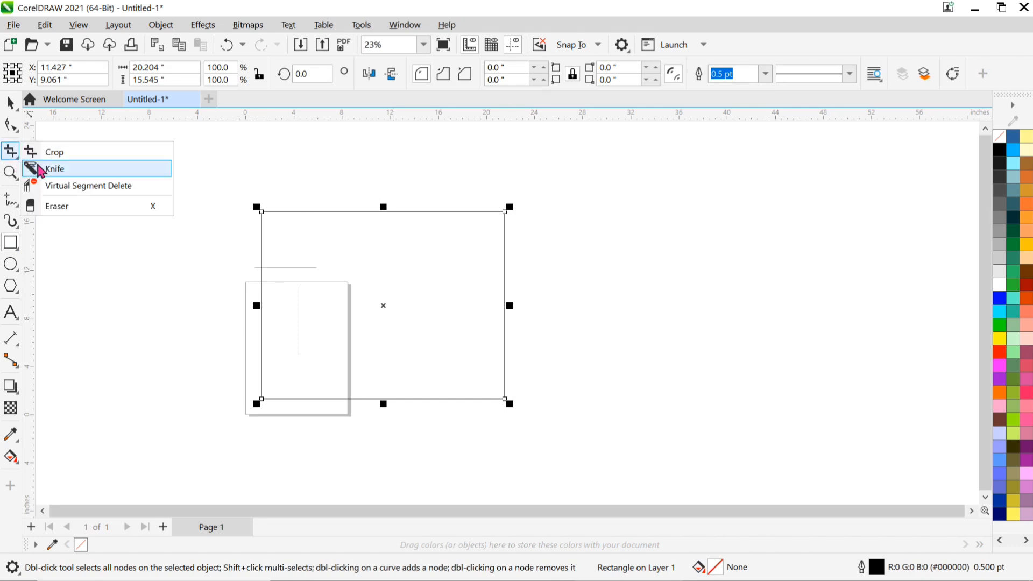
left_click(54, 169)
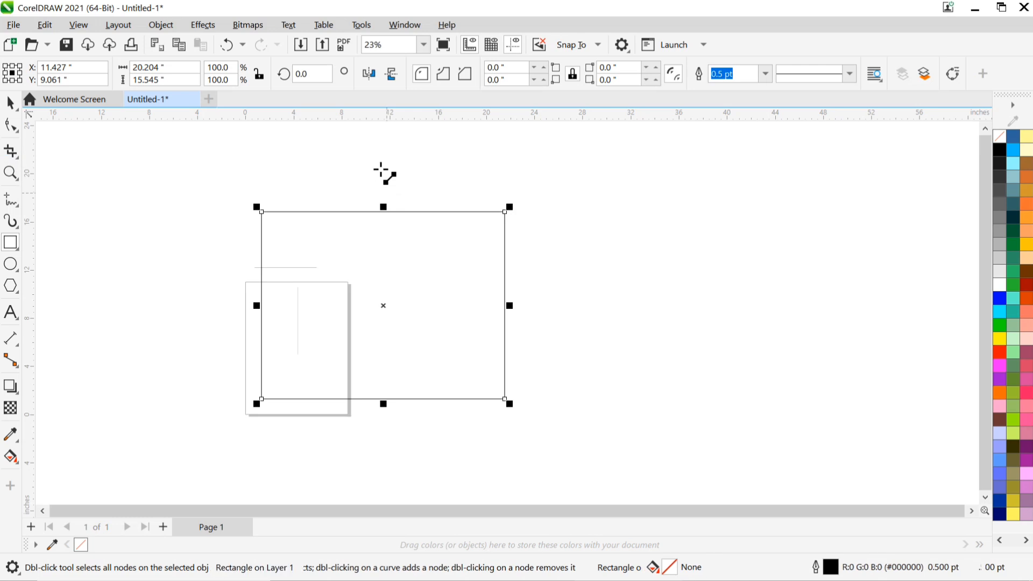
left_click_drag(381, 222, 371, 468)
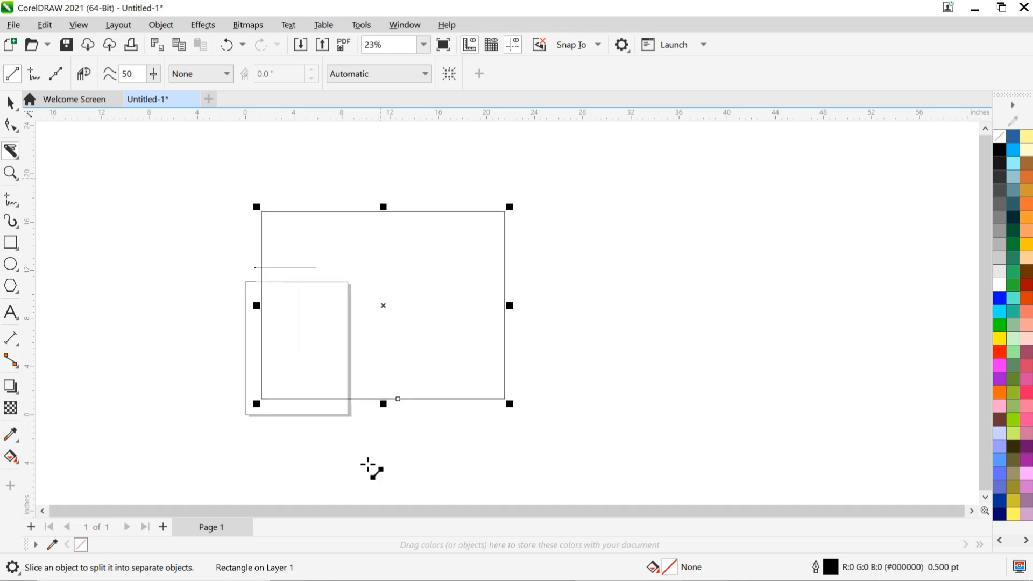
left_click_drag(384, 144, 389, 470)
left_click(10, 102)
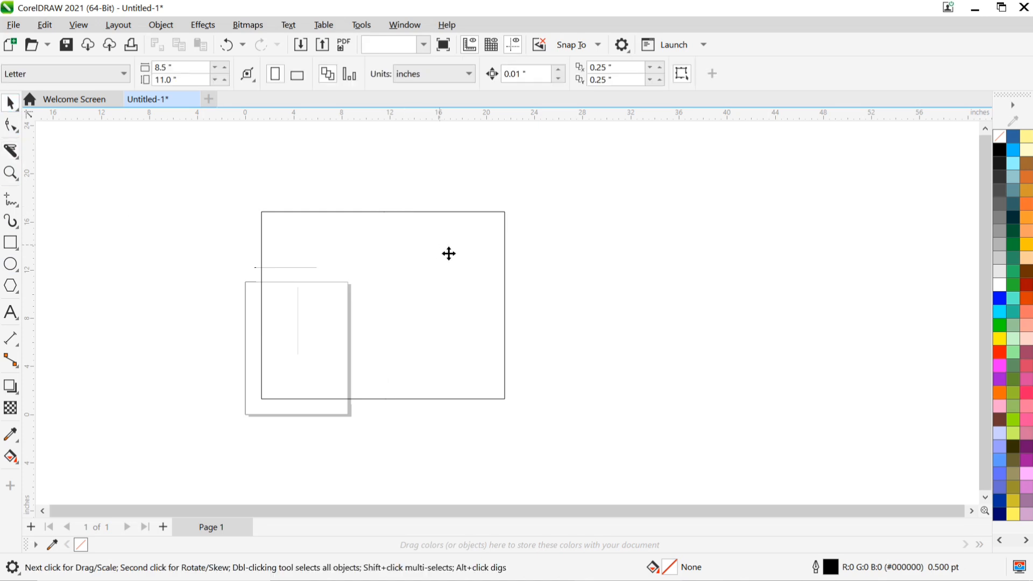
Separate the two halves by moving the right one about 9 in right and the left one about 5.5 in up.
left_click(449, 254)
left_click(311, 264)
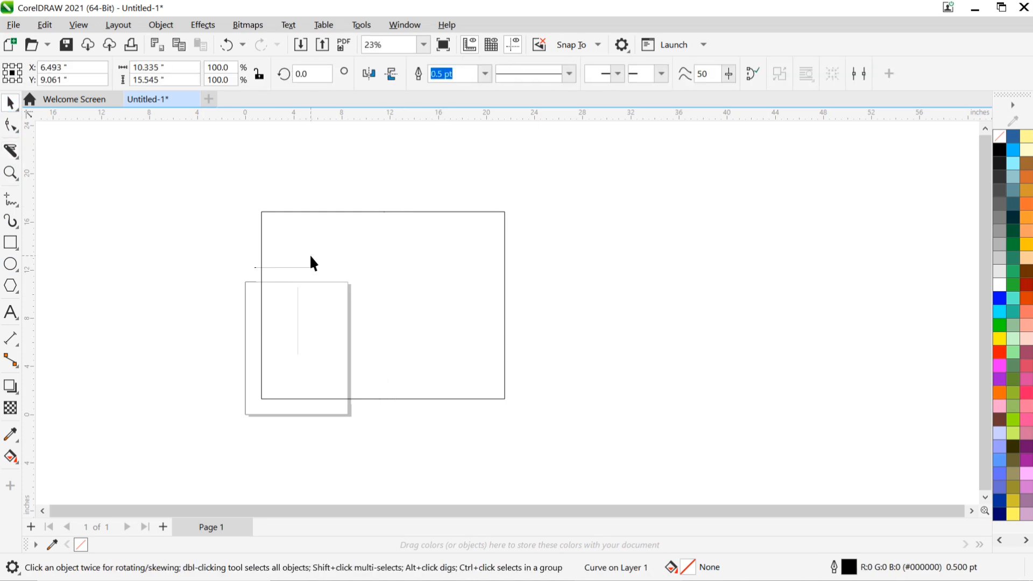
left_click(344, 261)
left_click(347, 257)
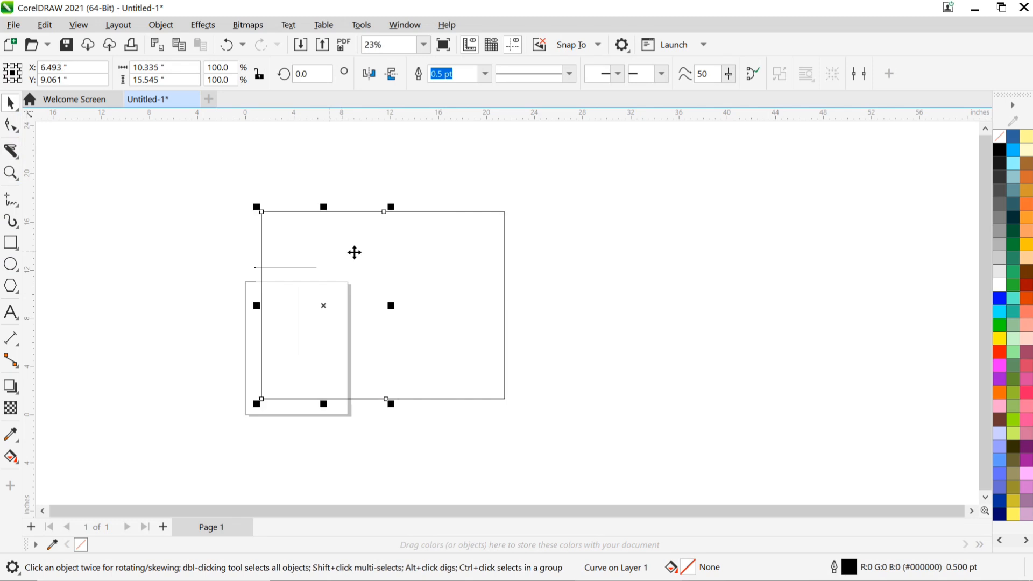
left_click(464, 282)
left_click_drag(467, 298, 574, 299)
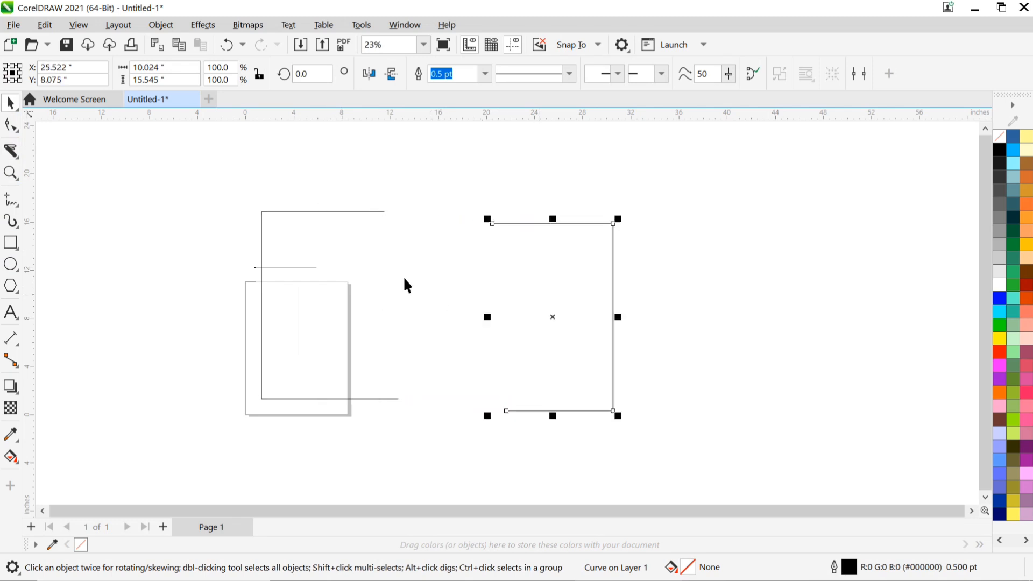
left_click(342, 259)
left_click_drag(342, 259, 353, 192)
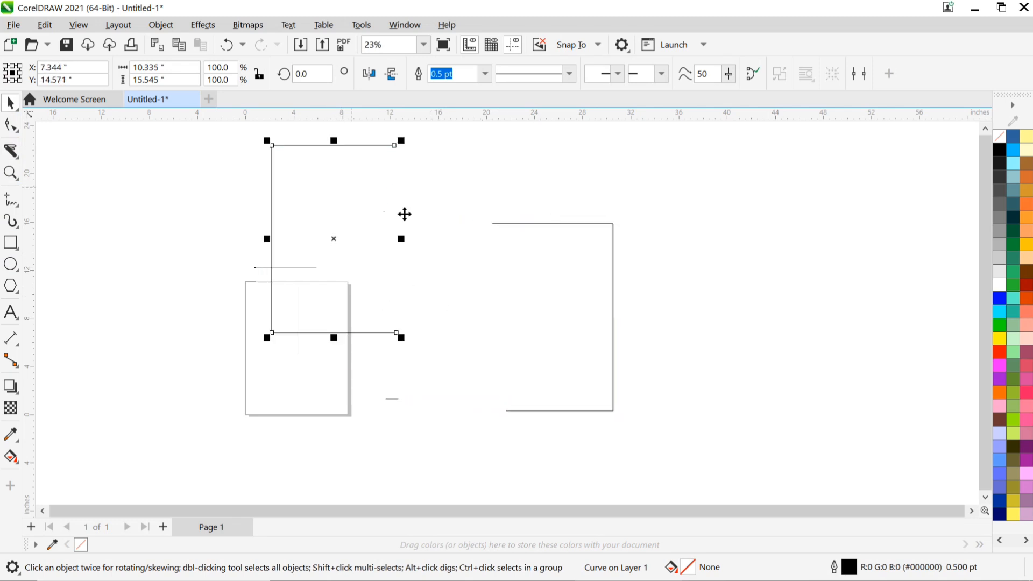
Slice the left half with a slightly sloping Knife cut running across its vertical side.
left_click(18, 155)
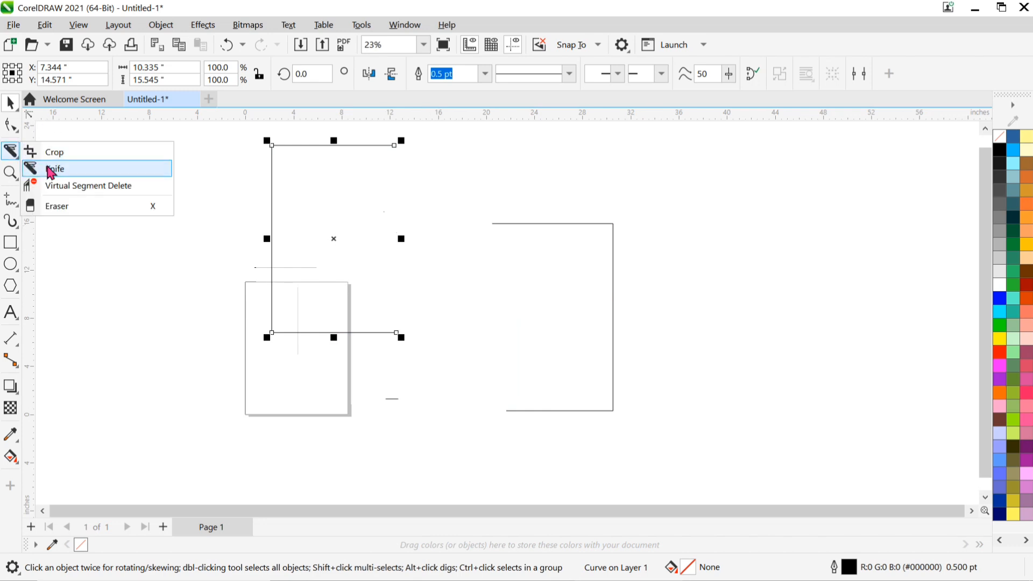
left_click(84, 171)
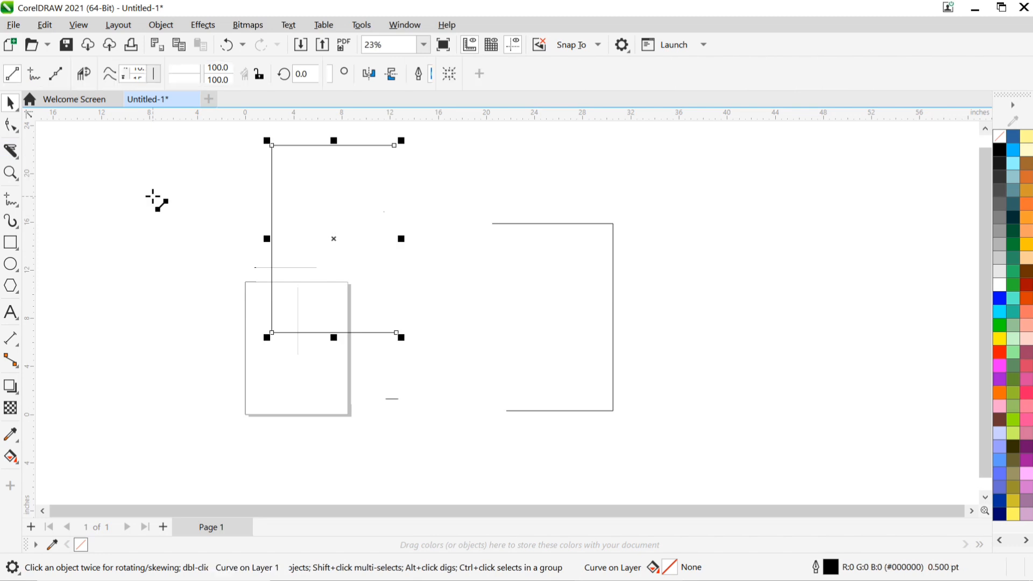
left_click(155, 197)
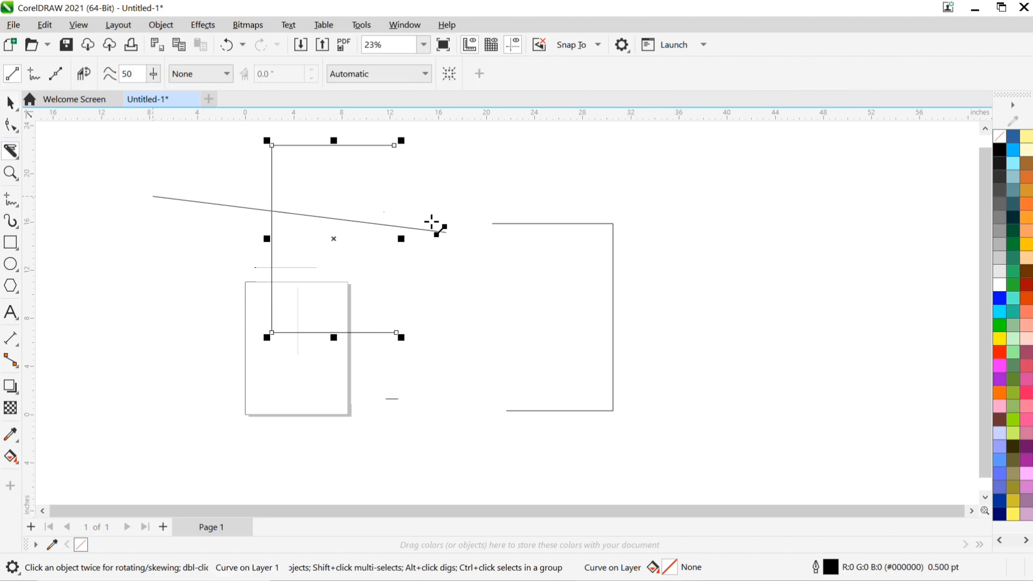
left_click(434, 224)
left_click(10, 102)
Move the lower piece of the sliced left half about 12.7 in to the left, beyond the page.
left_click(329, 252)
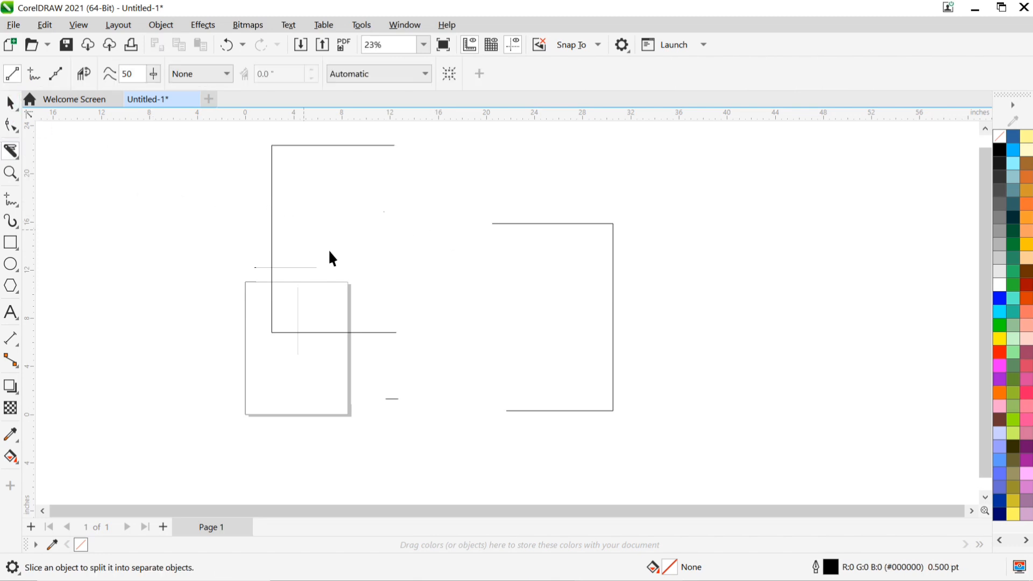
left_click(271, 232)
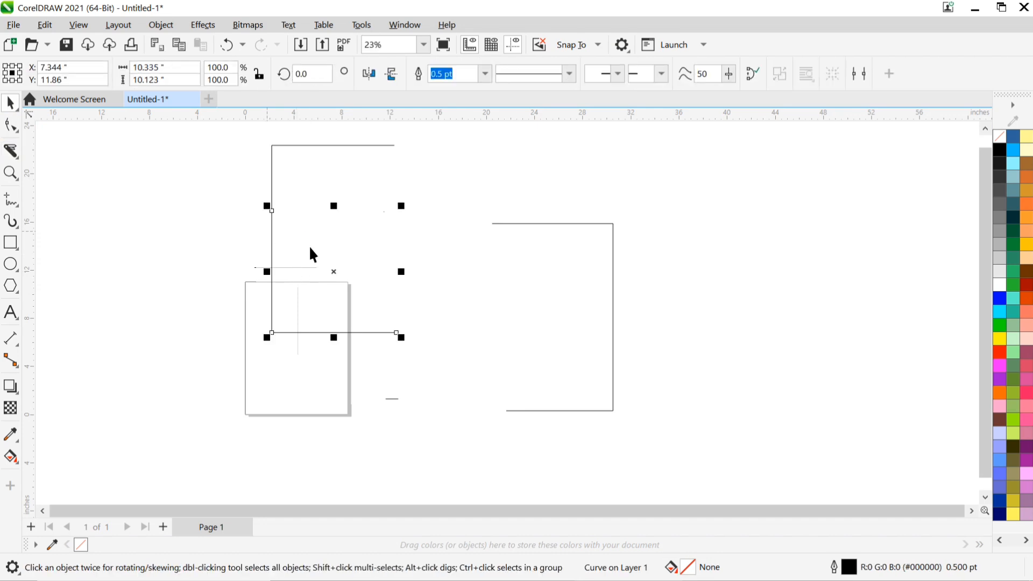
left_click_drag(334, 272, 179, 251)
left_click(323, 193)
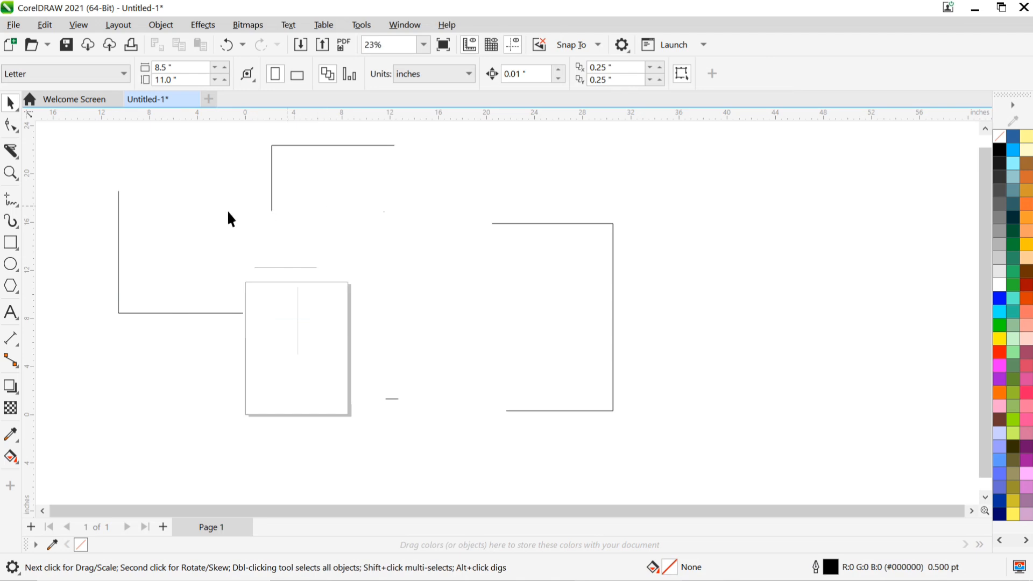
Delete the large cut pieces and the leftover cropped lines around the page with Virtual Segment Delete.
left_click(20, 157)
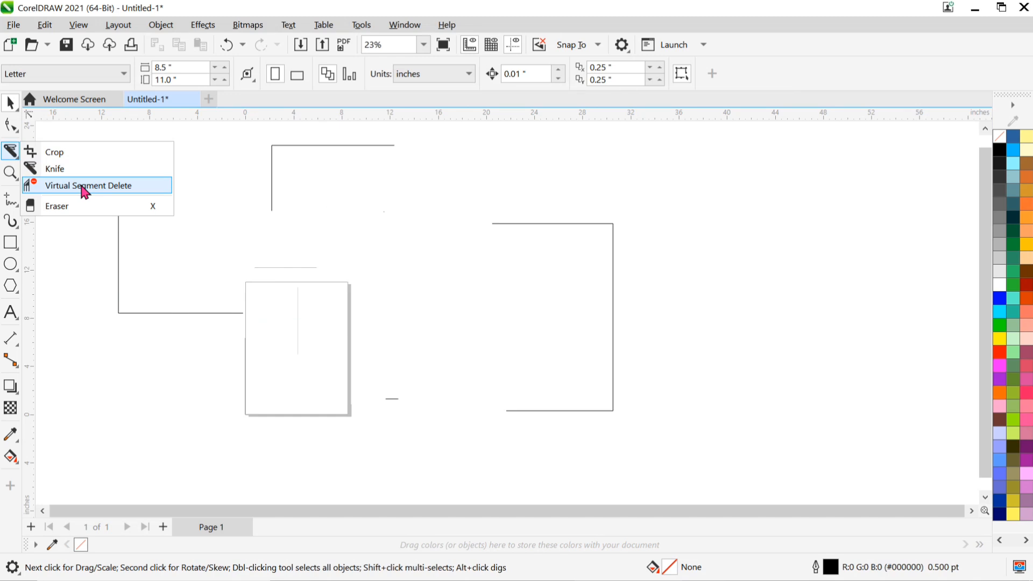
left_click(85, 186)
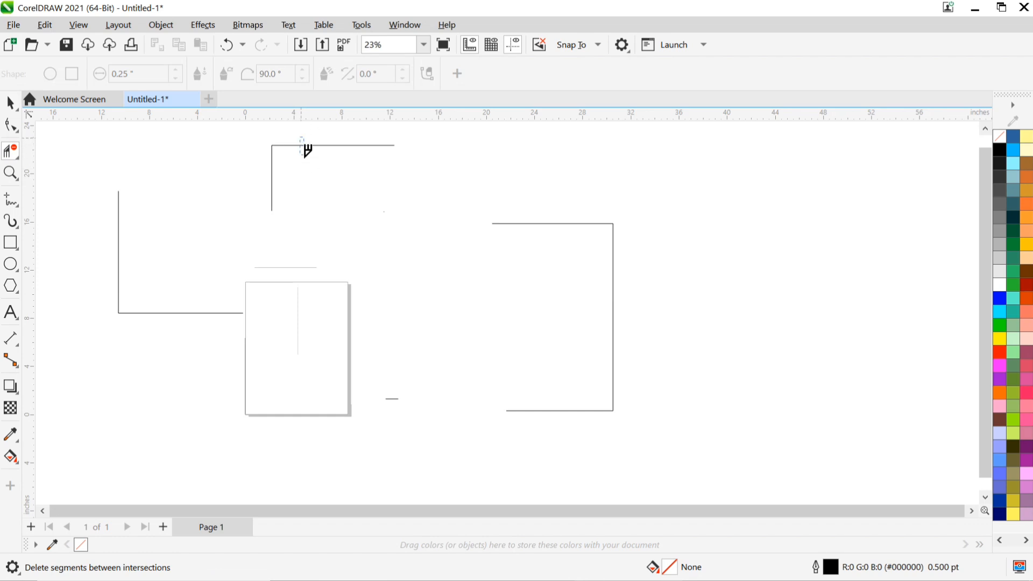
left_click_drag(304, 190, 306, 178)
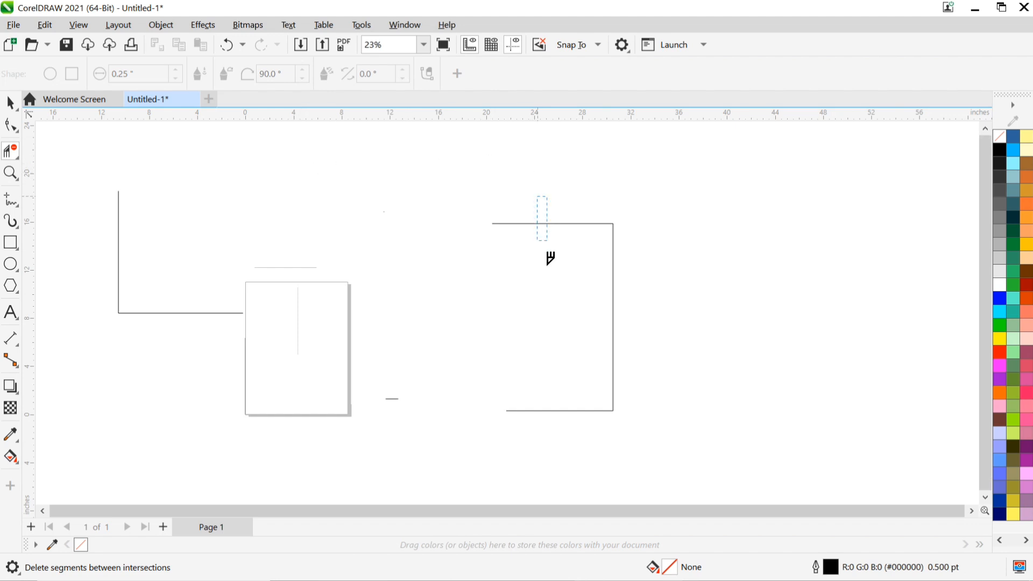
left_click_drag(190, 340, 190, 340)
left_click(305, 268)
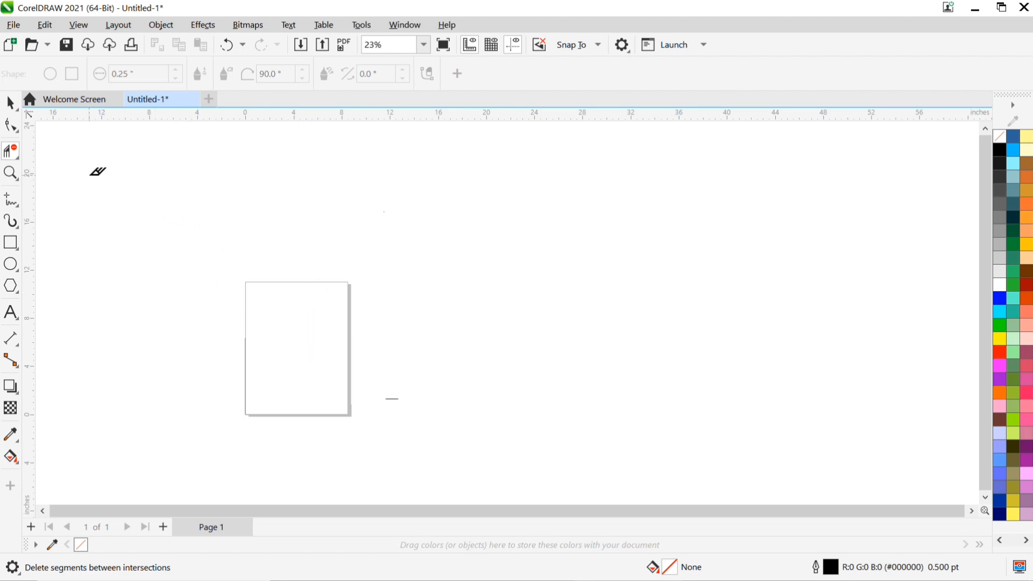
Draw a rectangle over most of the page and a quarter pie about 4.6 × 3.5 in overlapping its lower-right corner.
left_click(11, 243)
mouse_move(227, 285)
left_mouse_down()
mouse_move(343, 381)
mouse_move(390, 402)
left_mouse_up()
left_click(16, 264)
left_click_drag(325, 339, 438, 425)
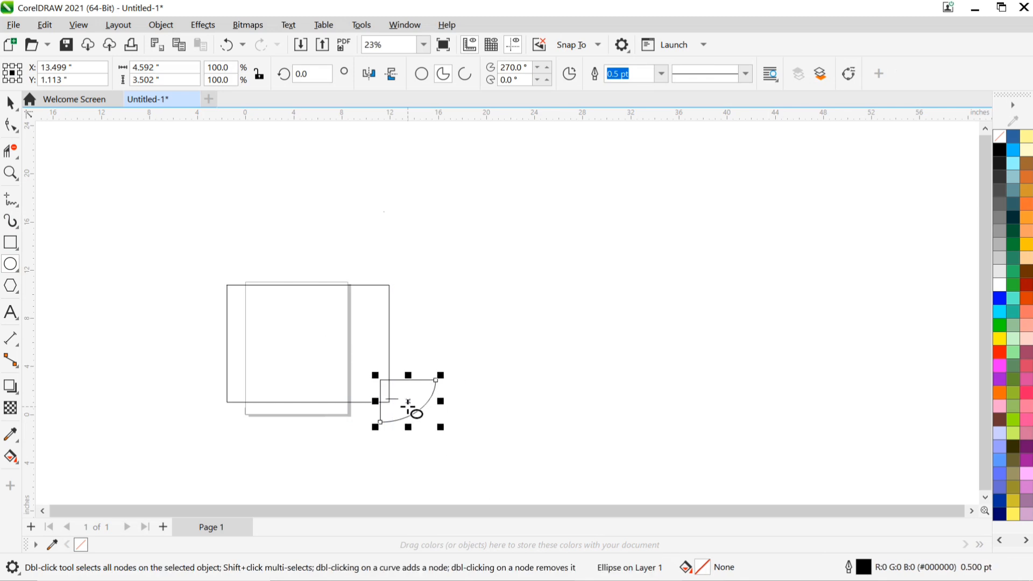
Activate the Eraser tool and increase its round nib size to 0.59 in.
left_click(17, 158)
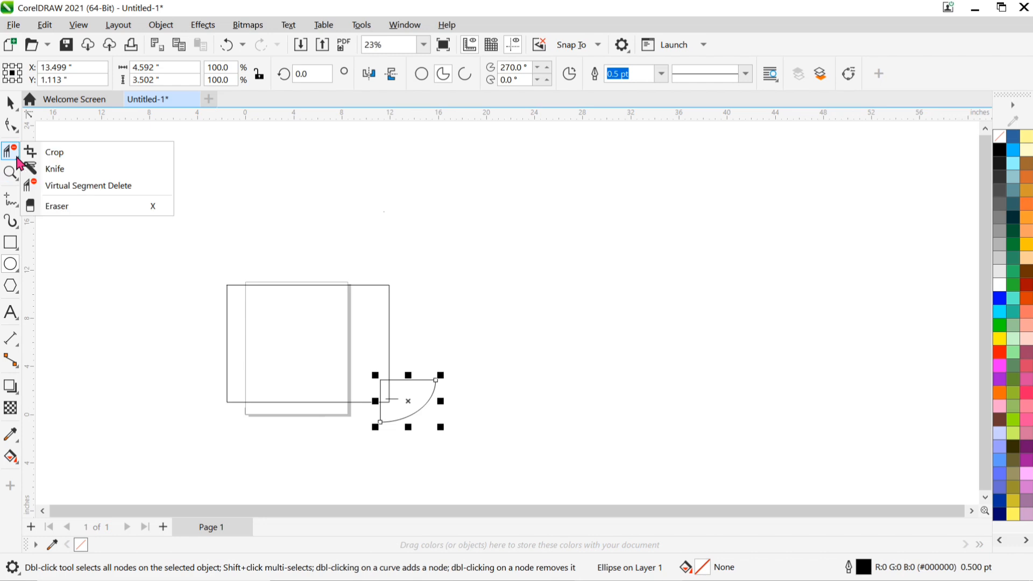
left_click(53, 206)
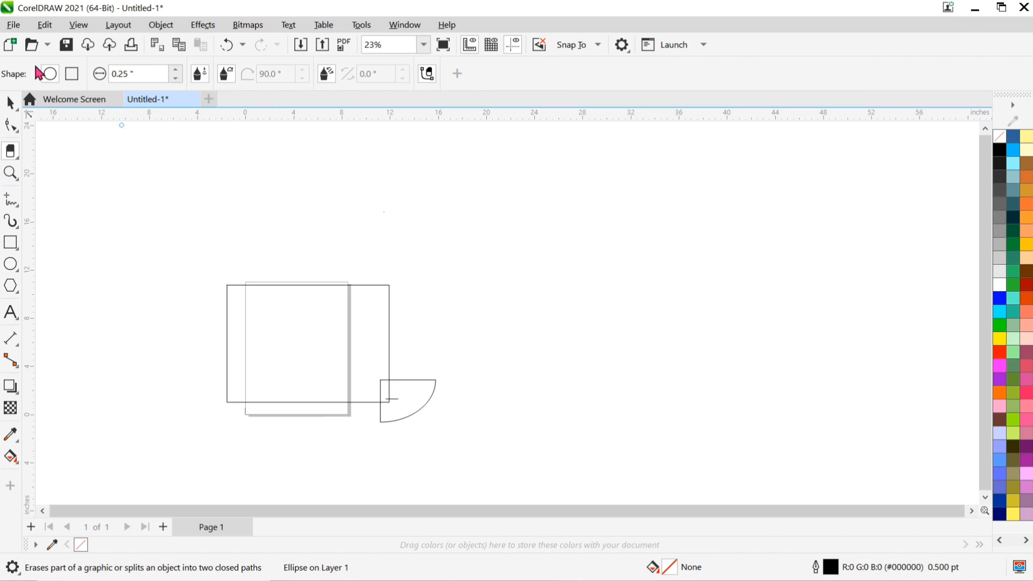
left_click(175, 71)
left_click(175, 71)
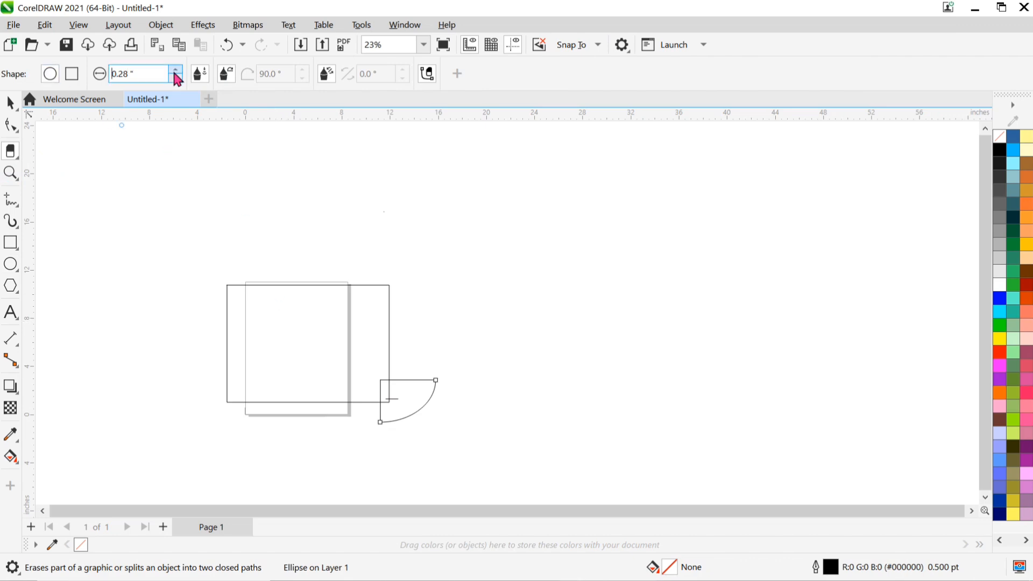
left_click(175, 71)
left_click(175, 71)
left_click(176, 71)
left_click(176, 72)
left_click(176, 70)
left_click(177, 71)
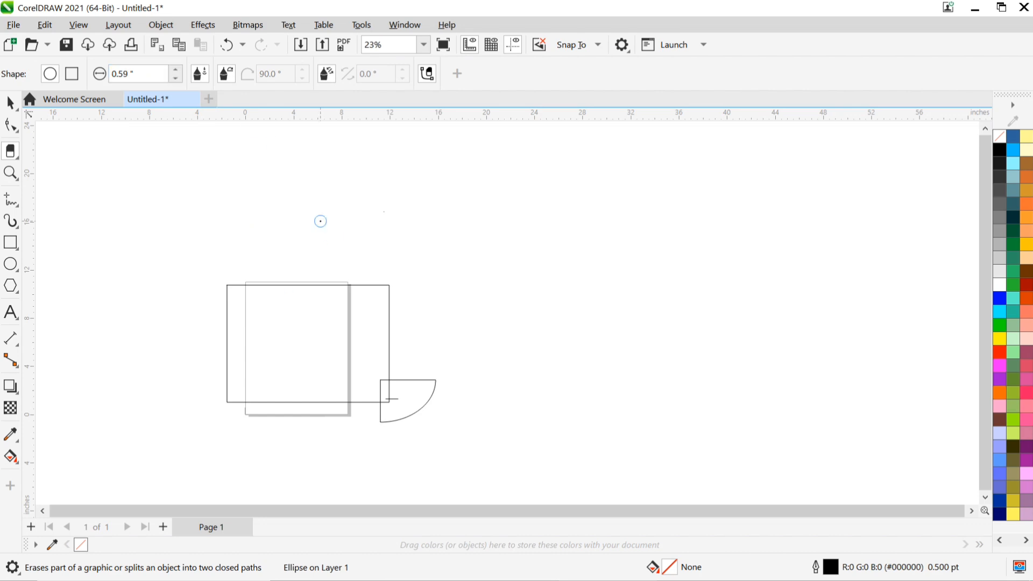
Erase the quarter pie at the rectangle's lower-right corner with freehand strokes, and try the eraser across the rectangle's left edge.
mouse_move(392, 393)
left_mouse_down()
mouse_move(440, 384)
mouse_move(377, 382)
mouse_move(385, 419)
mouse_move(415, 422)
mouse_move(442, 390)
left_mouse_up()
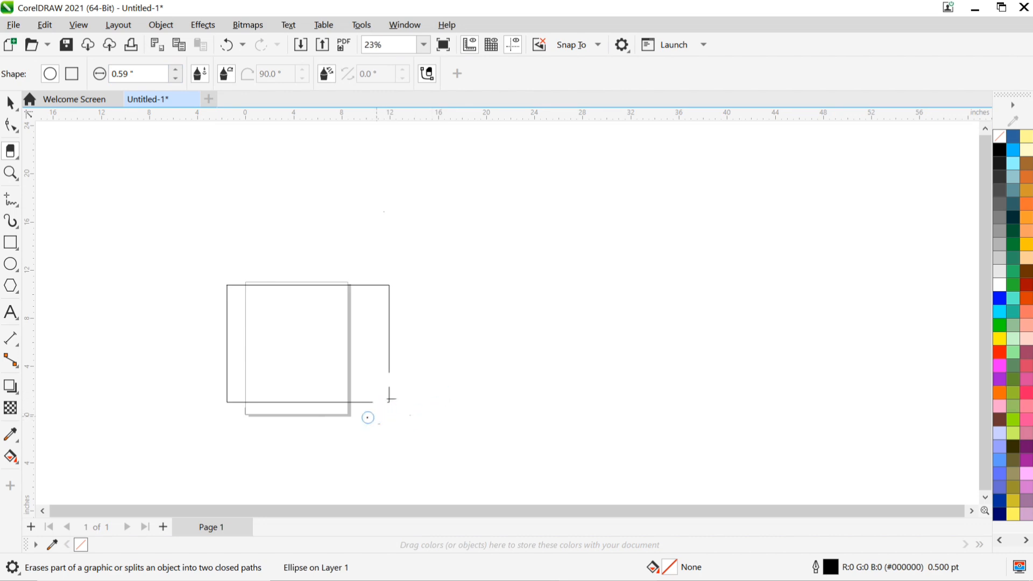
mouse_move(415, 418)
left_mouse_down()
mouse_move(395, 393)
mouse_move(379, 403)
mouse_move(402, 407)
mouse_move(398, 394)
mouse_move(381, 395)
mouse_move(382, 410)
mouse_move(393, 406)
mouse_move(389, 386)
mouse_move(416, 380)
mouse_move(430, 416)
mouse_move(433, 400)
mouse_move(429, 417)
mouse_move(388, 428)
mouse_move(370, 388)
left_mouse_up()
key("ctrl+z")
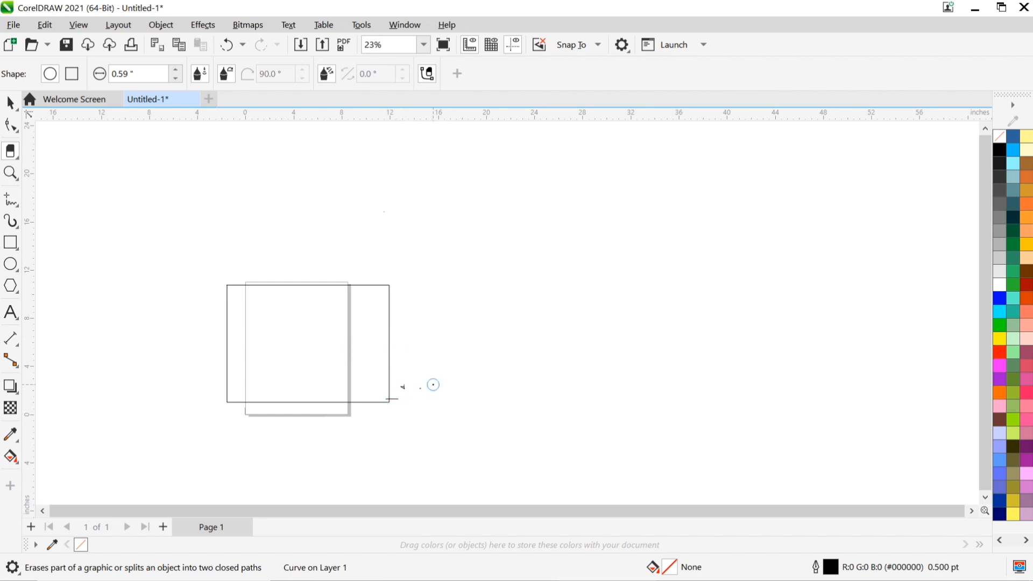
left_click_drag(153, 349, 261, 349)
scroll(366, 376, "up", 1)
scroll(366, 375, "down", 1)
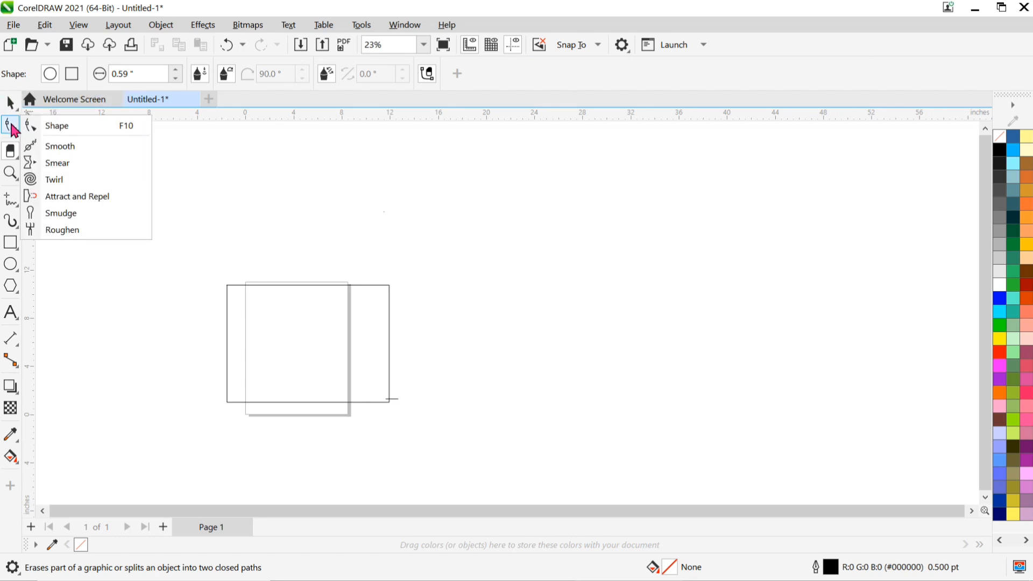
mouse_move(13, 154)
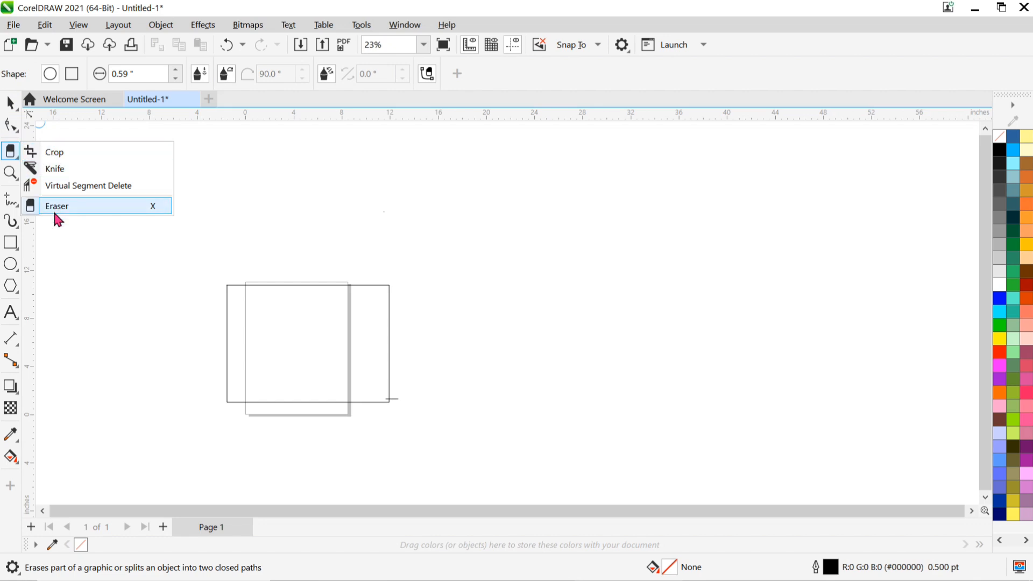
left_click(197, 210)
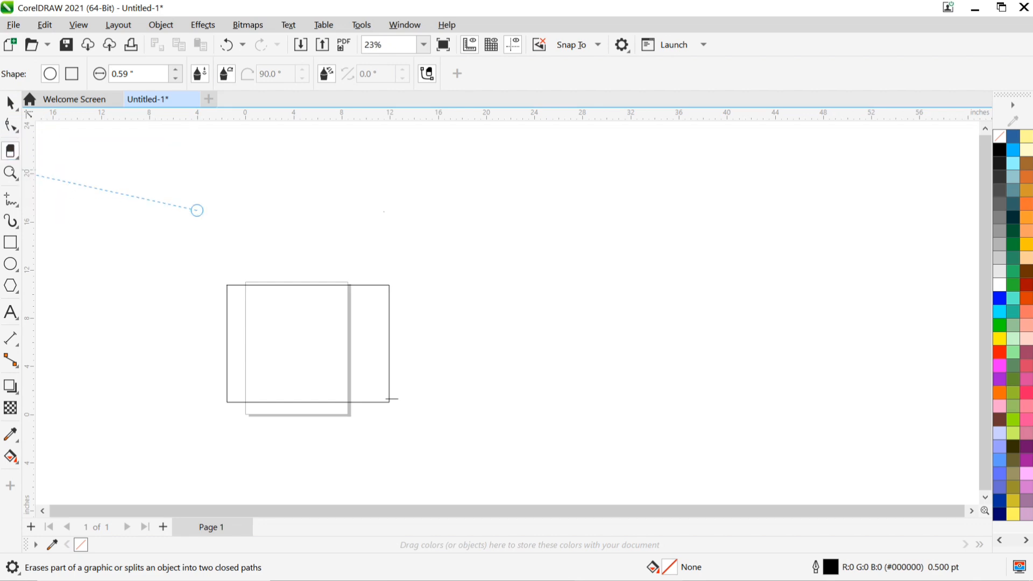
left_click(139, 187)
left_click(119, 209)
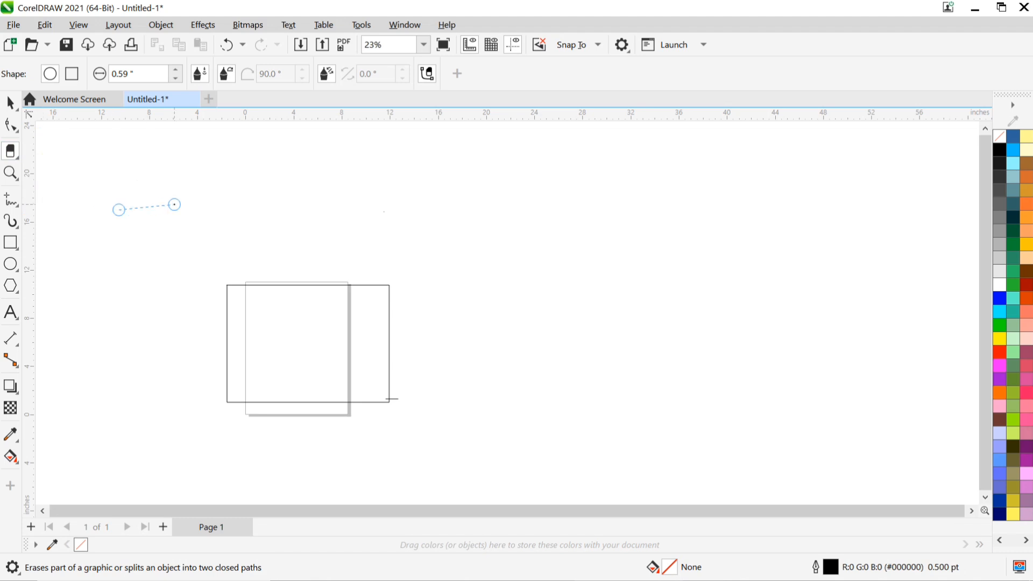